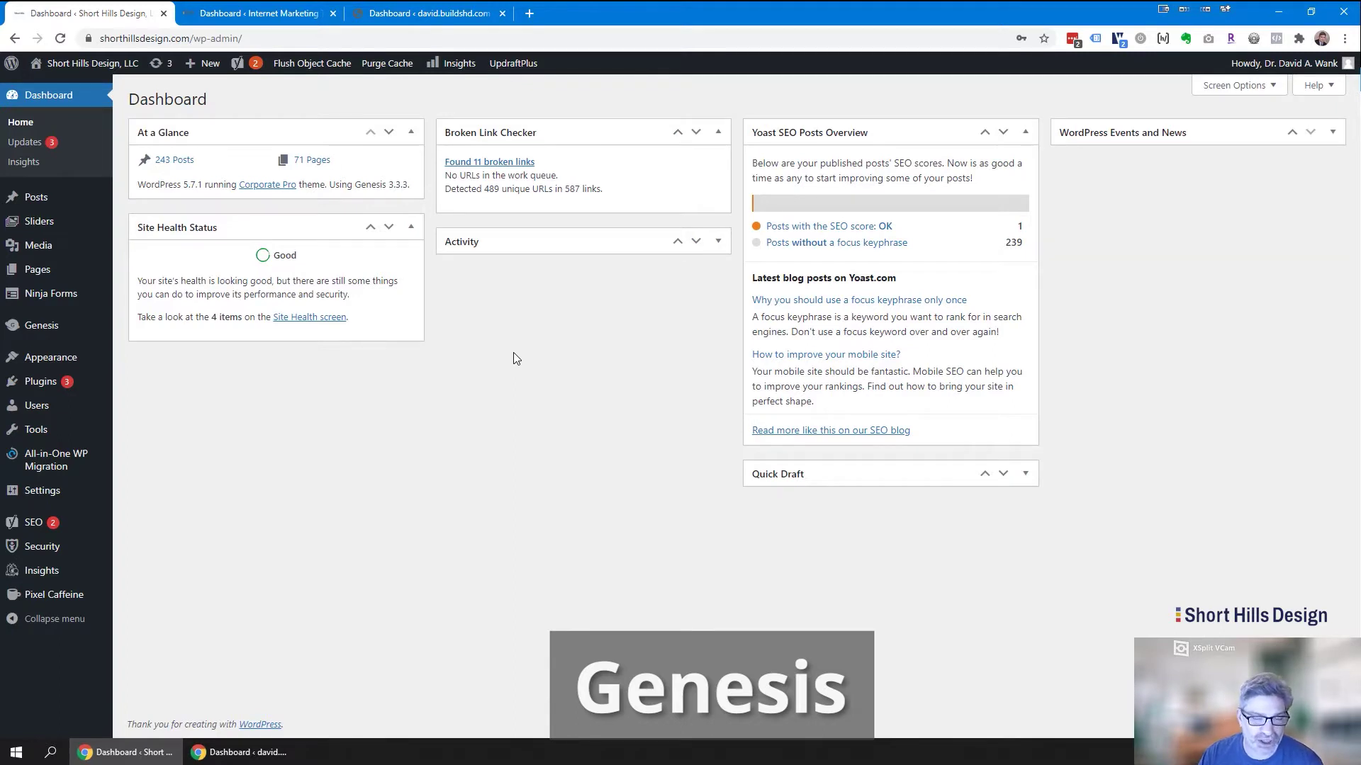
Browse the Genesis Customizer's site identity, background image and homepage settings.
mouse_move(47, 328)
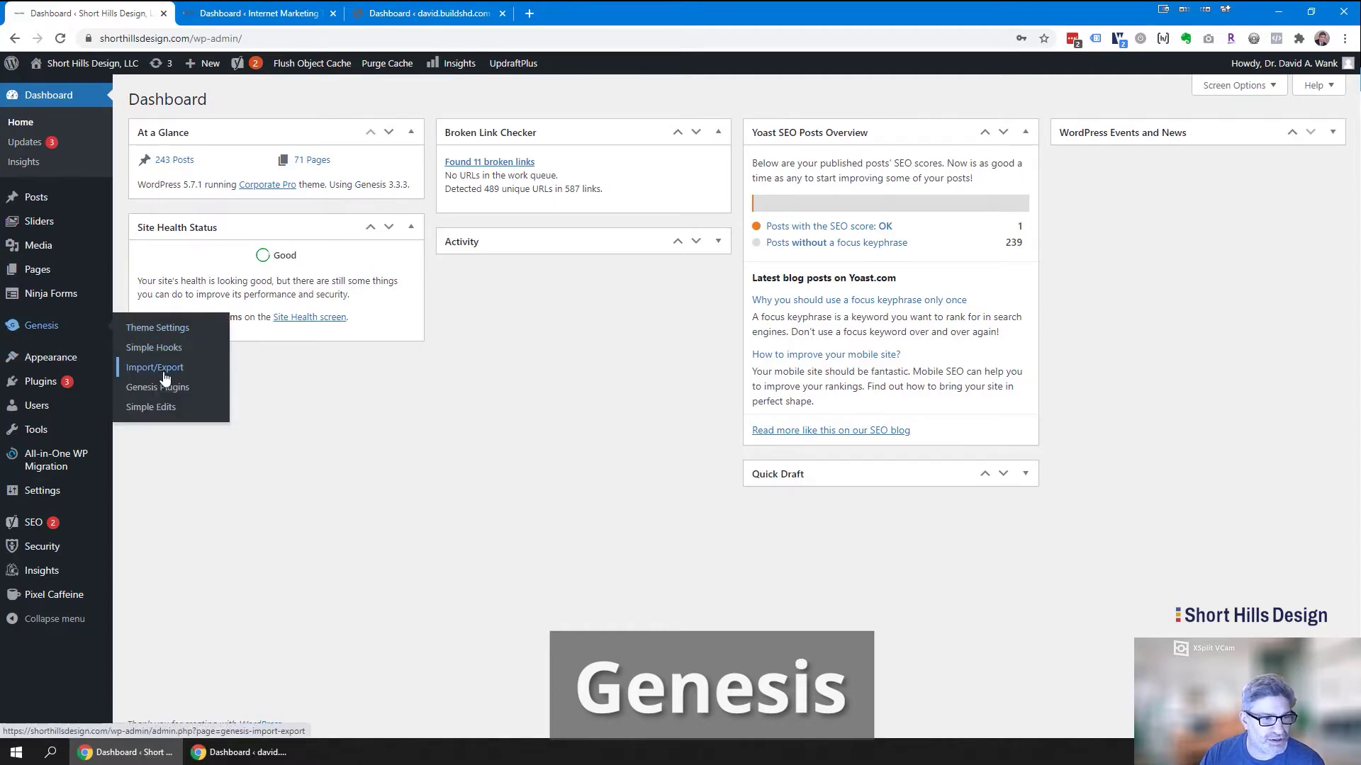
click(164, 329)
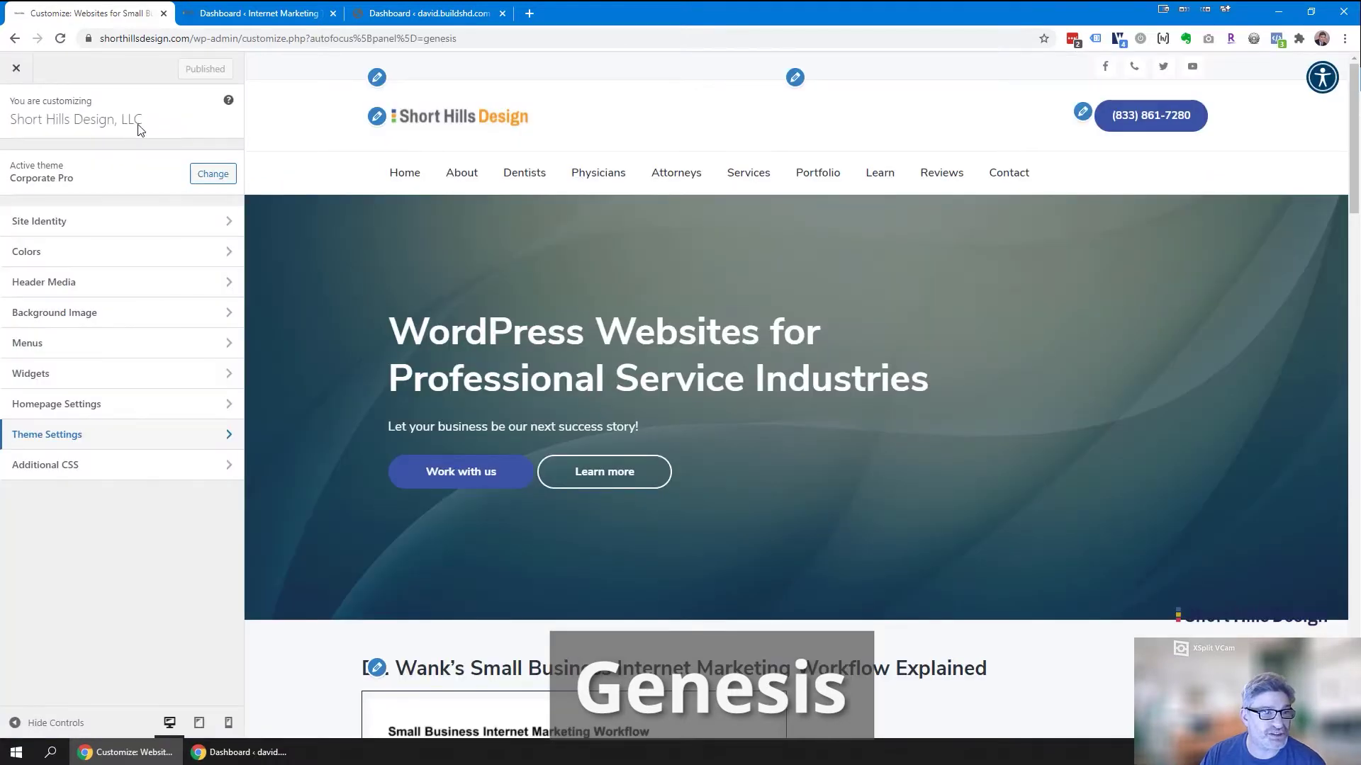
click(84, 231)
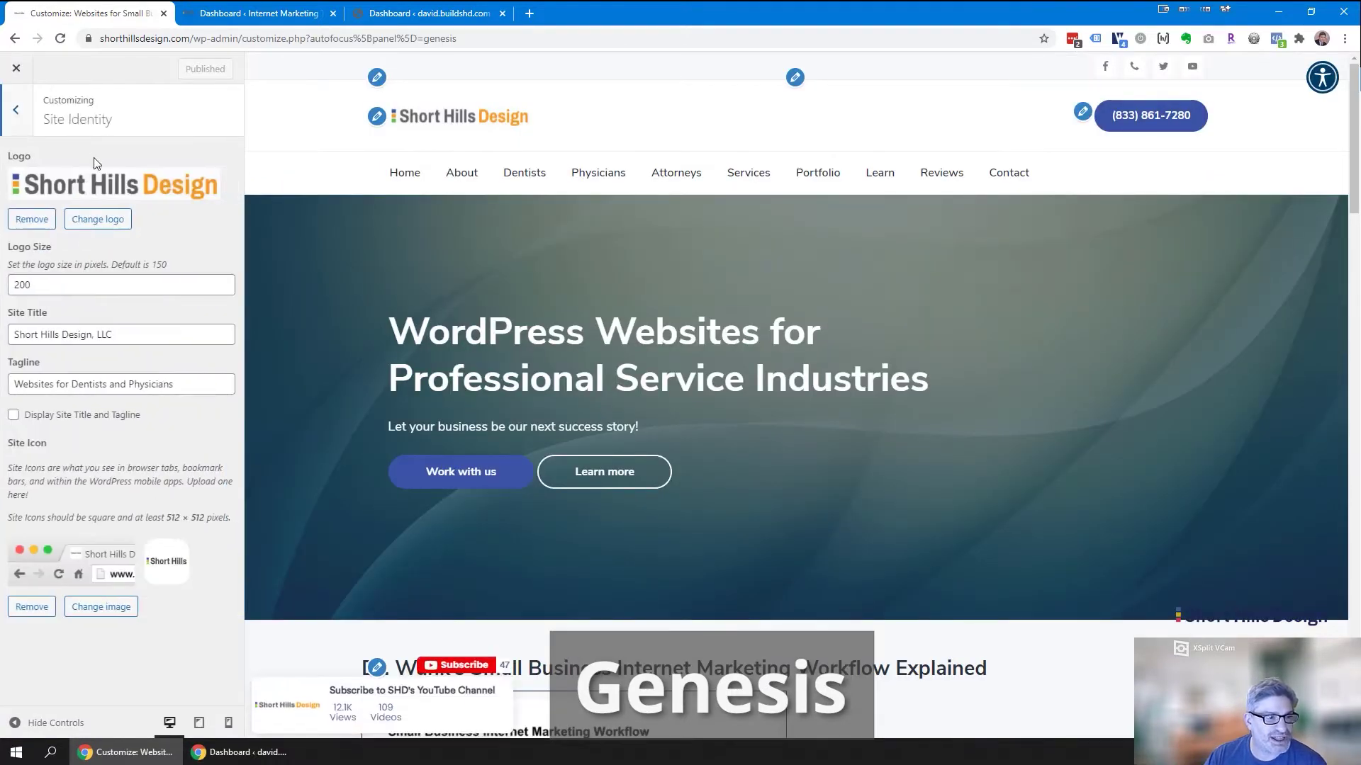
click(17, 111)
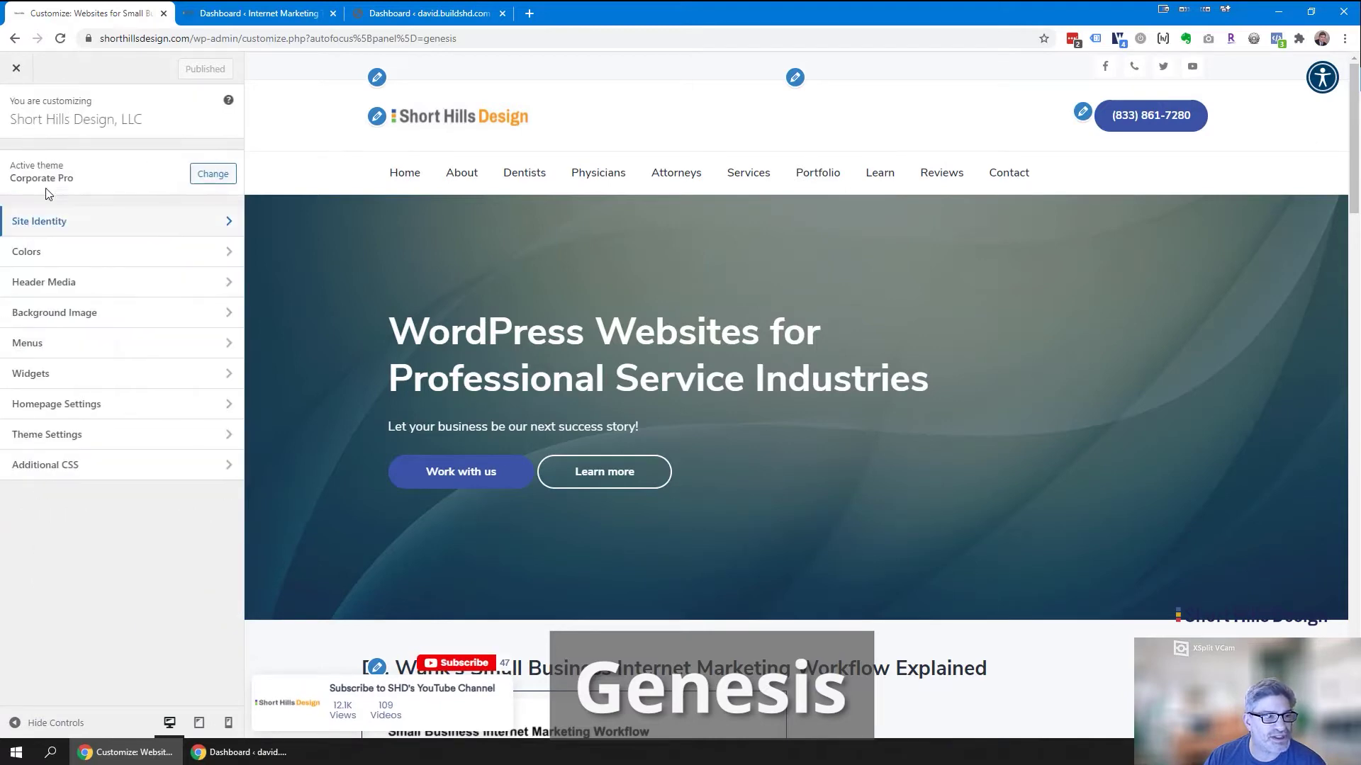
click(60, 312)
click(15, 110)
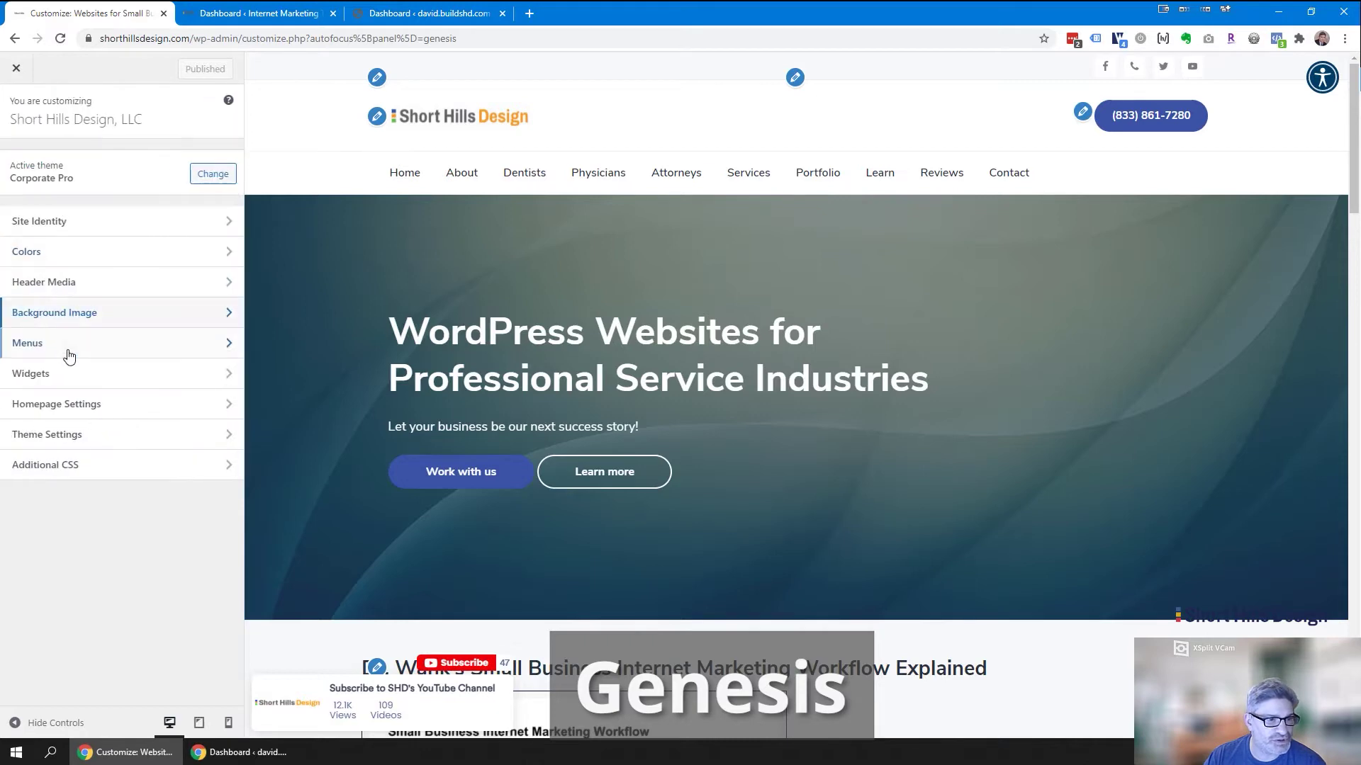
click(110, 410)
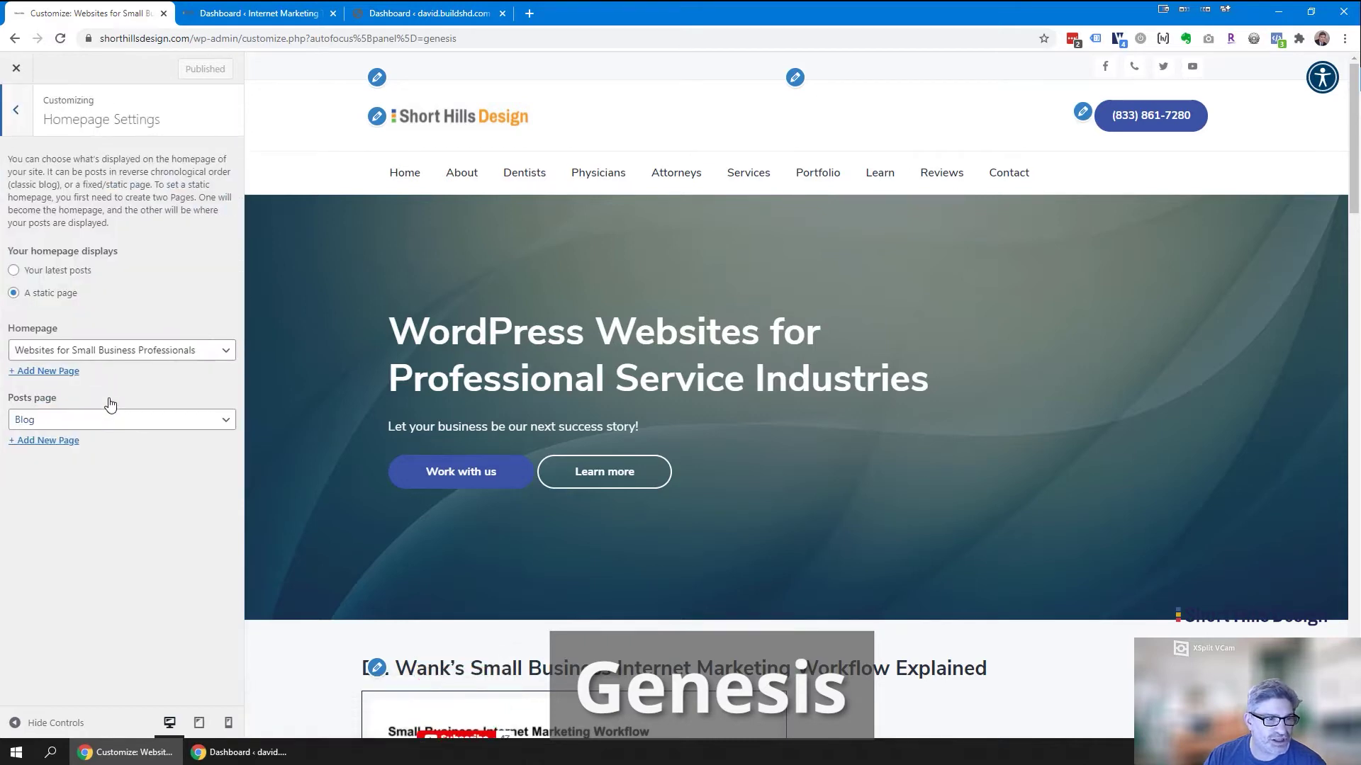
click(15, 113)
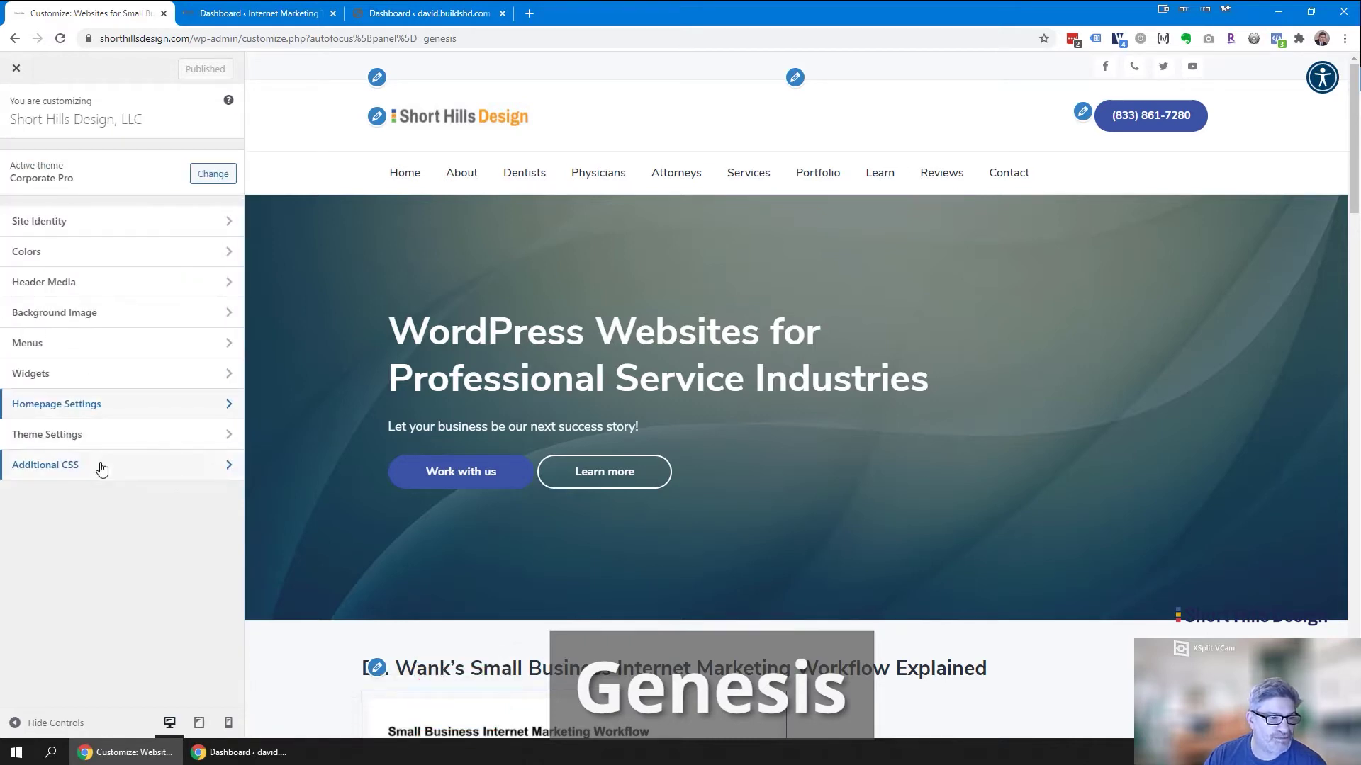
Review Genesis Theme Settings site layout and footer text unchanged, then leave the Customizer.
click(108, 441)
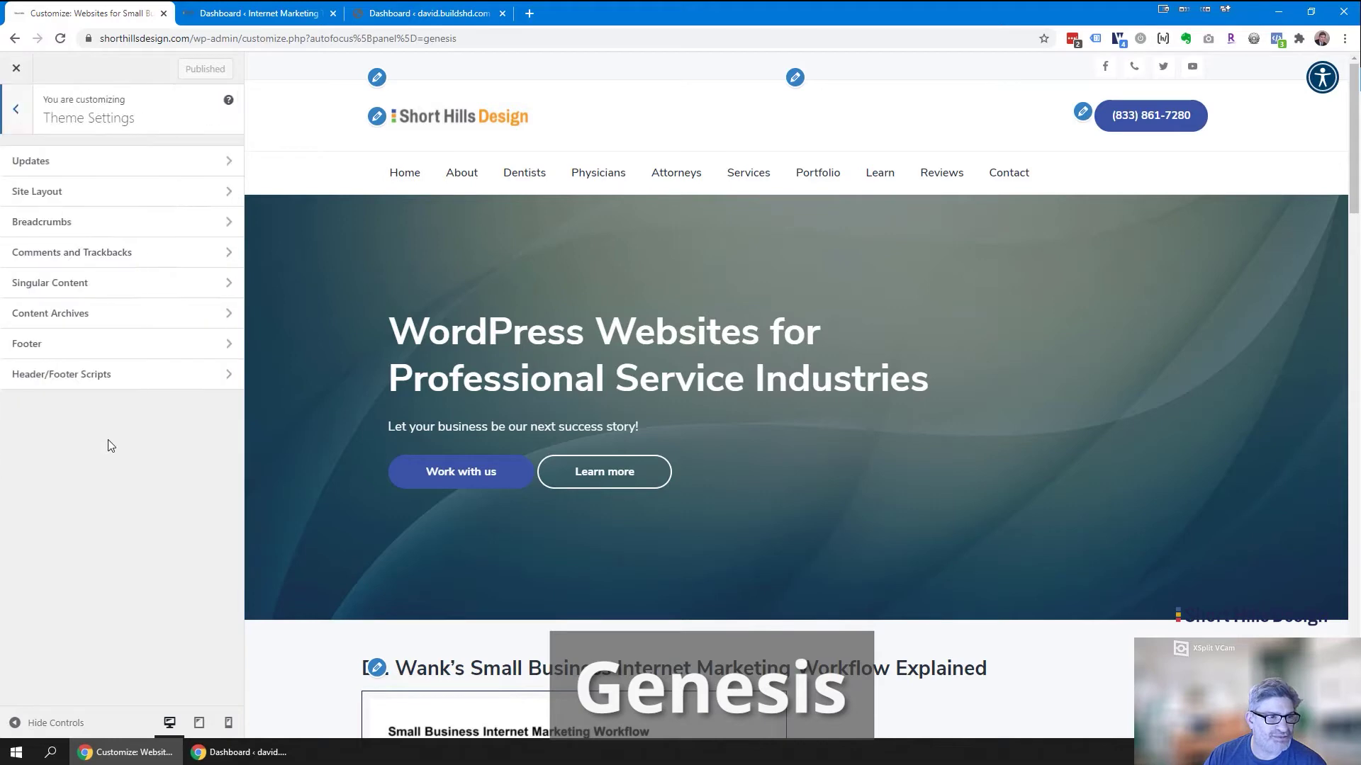
click(122, 195)
click(124, 181)
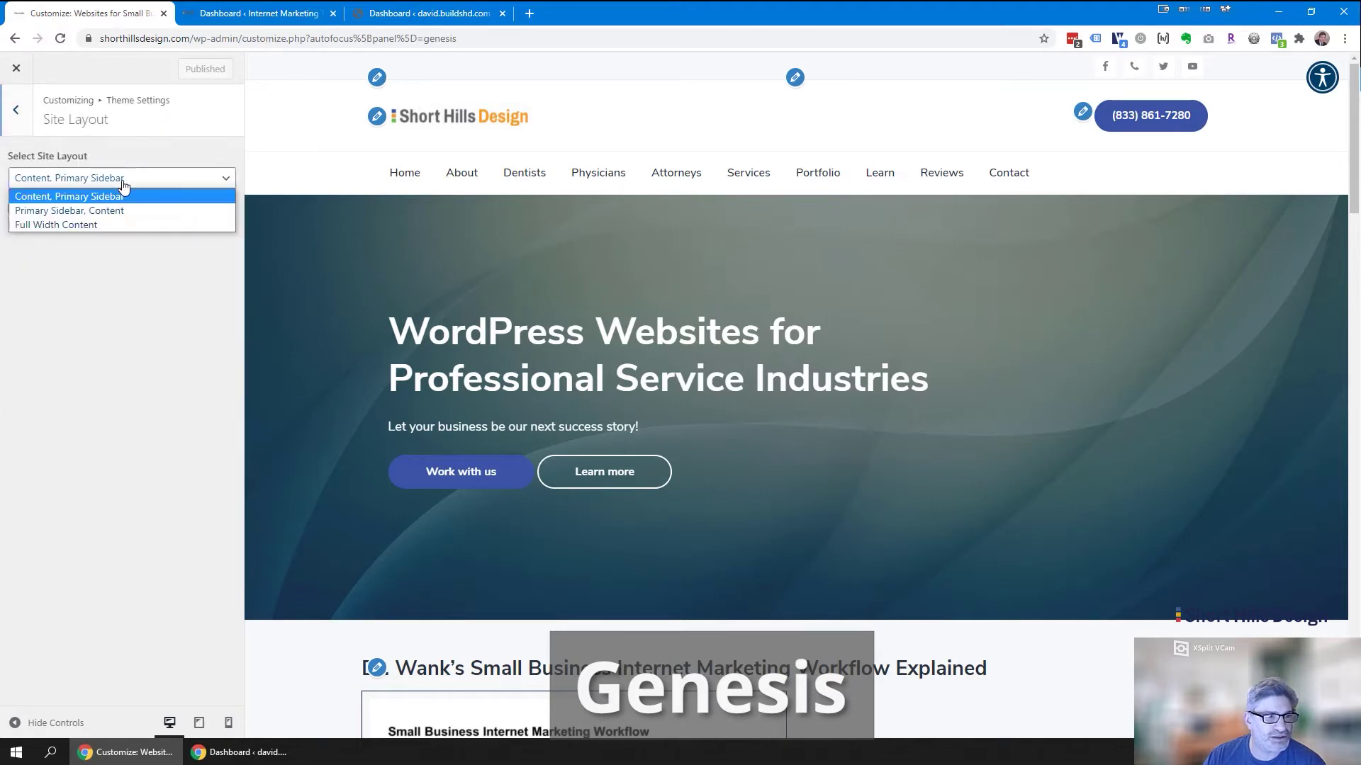
click(46, 141)
click(15, 110)
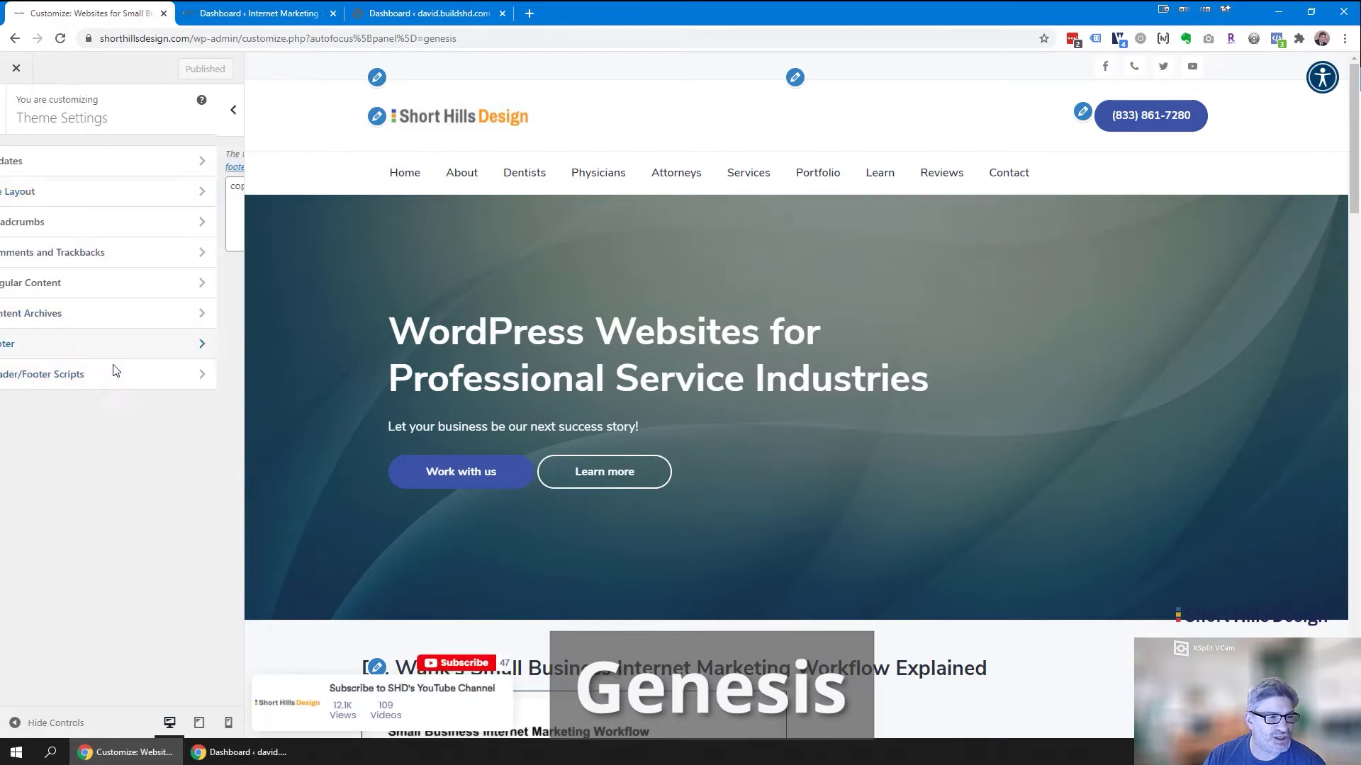
click(107, 345)
click(14, 125)
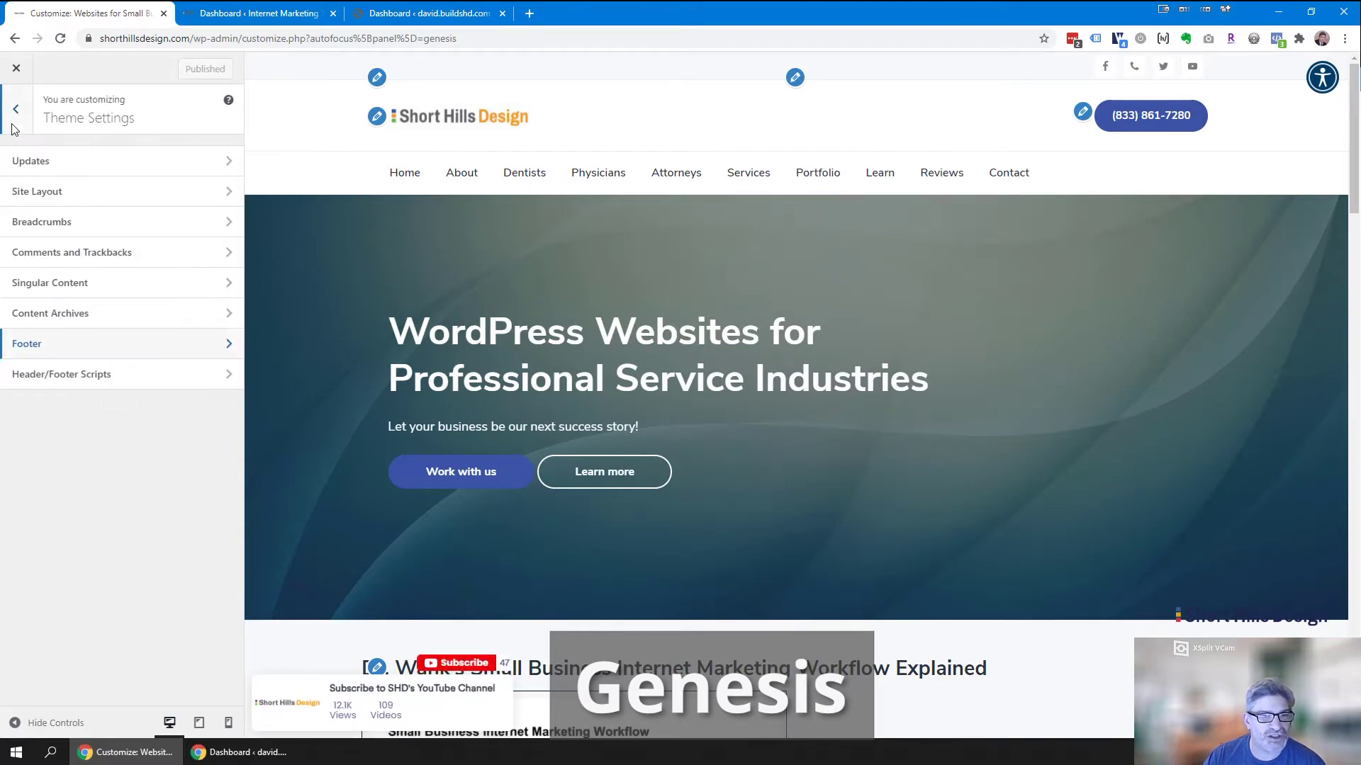
click(14, 117)
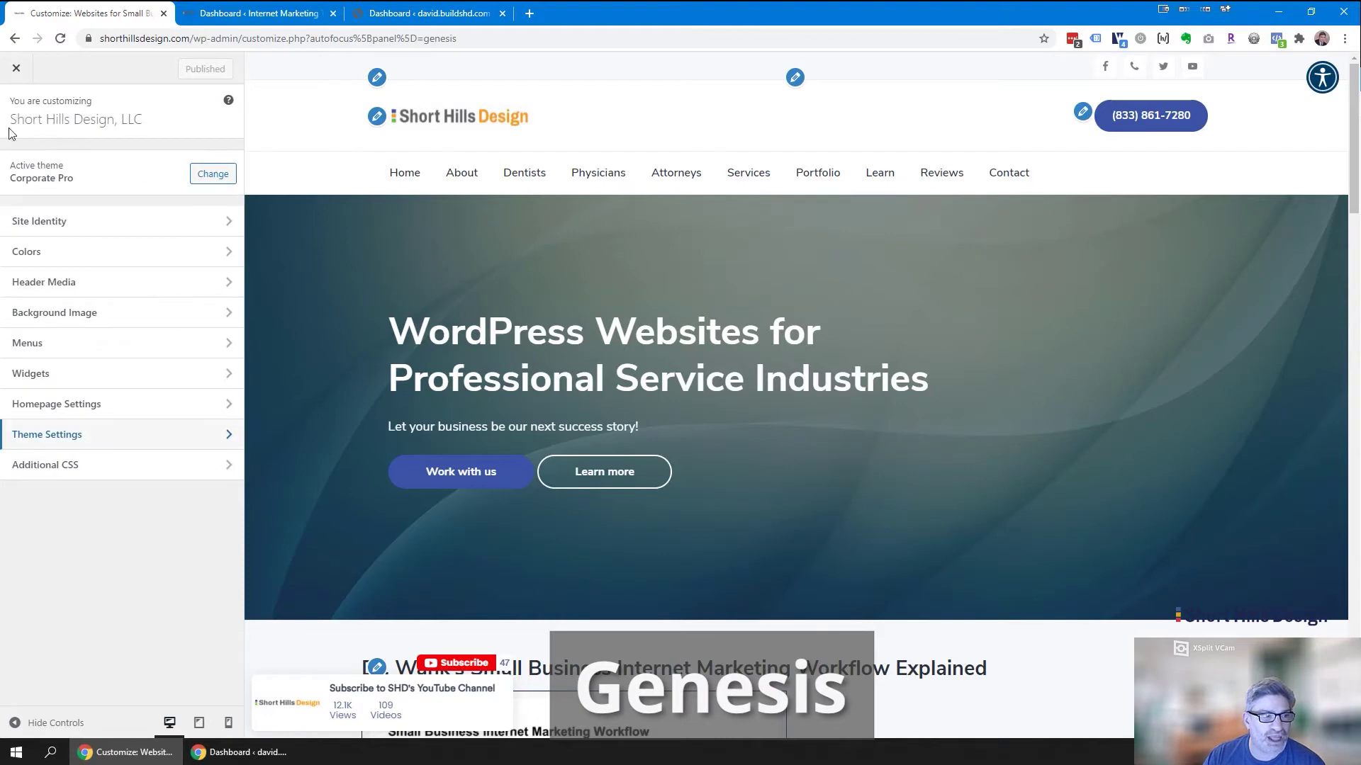
click(19, 76)
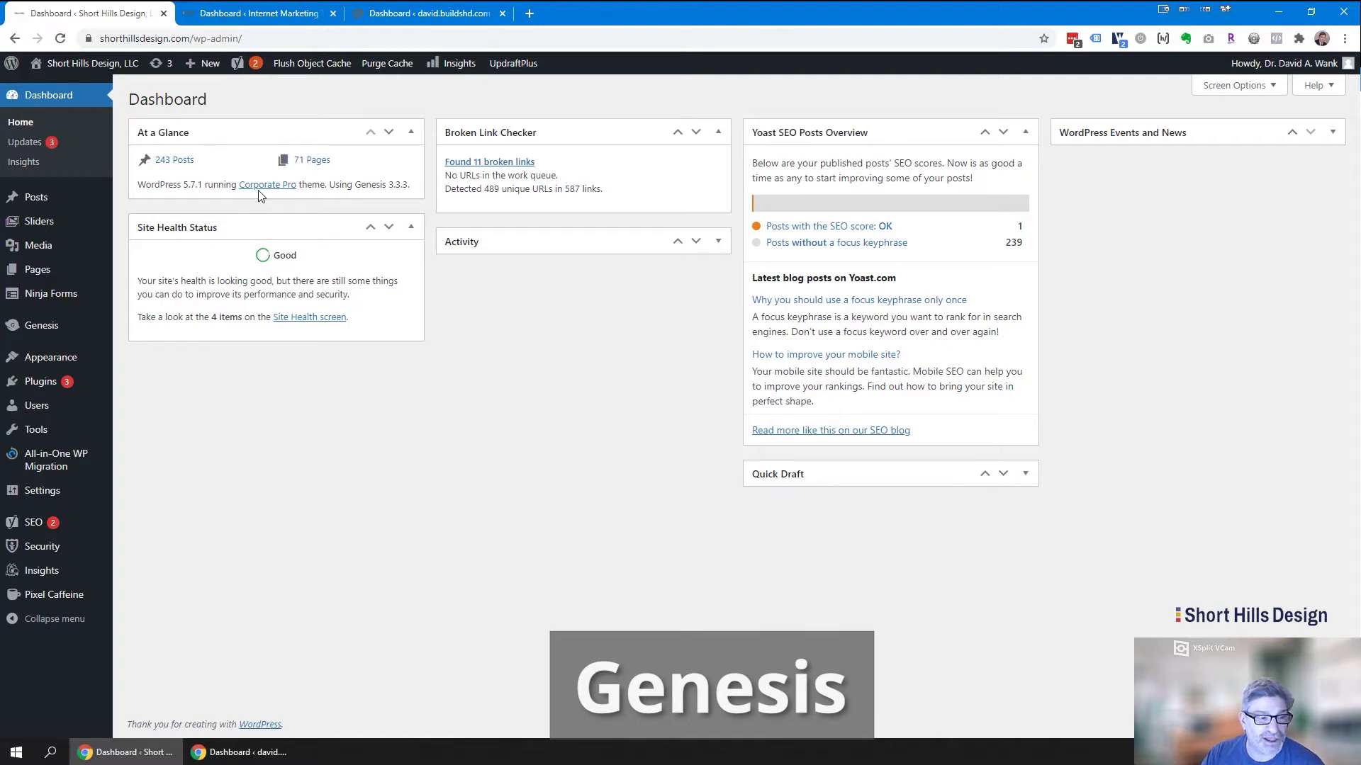
Open Genesis Simple Hooks and scroll through its list of hooks.
mouse_move(65, 330)
click(128, 354)
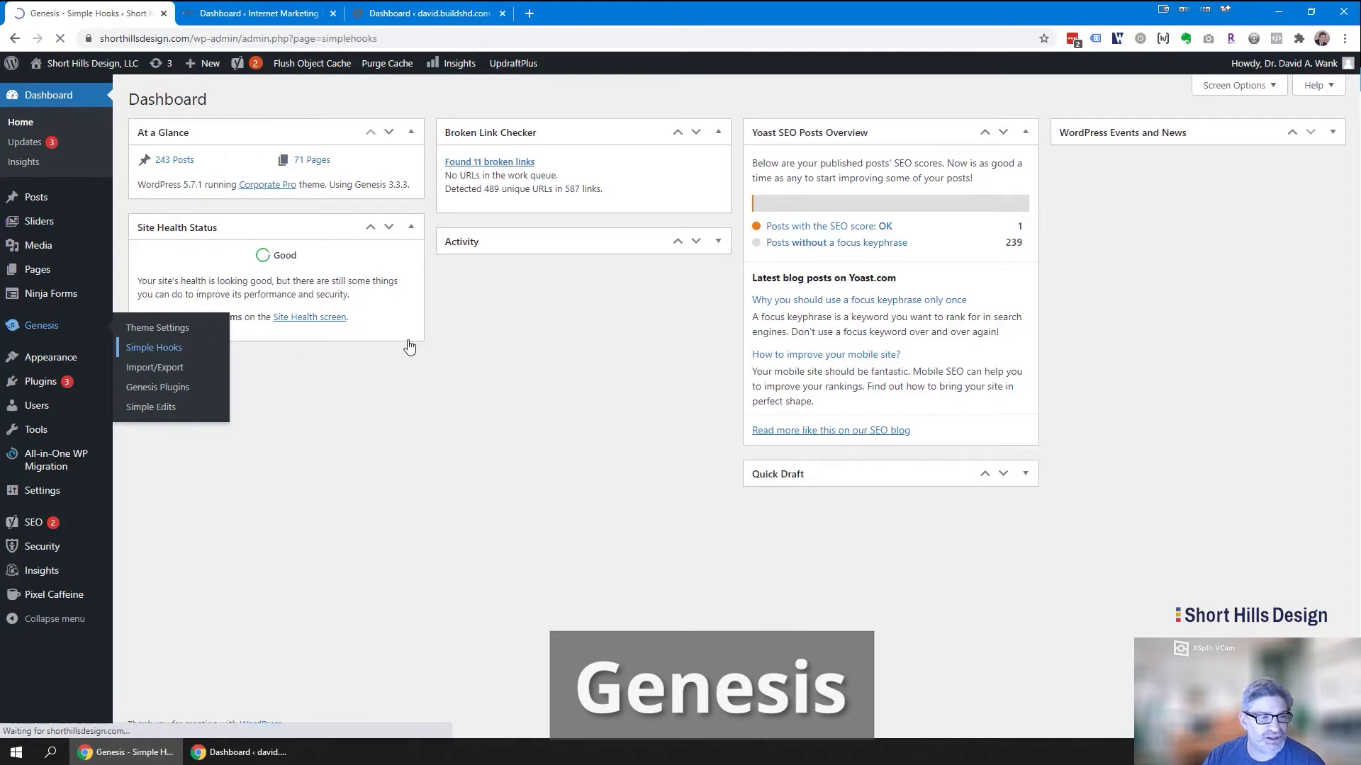
scroll(556, 376, down, 3)
scroll(556, 375, down, 5)
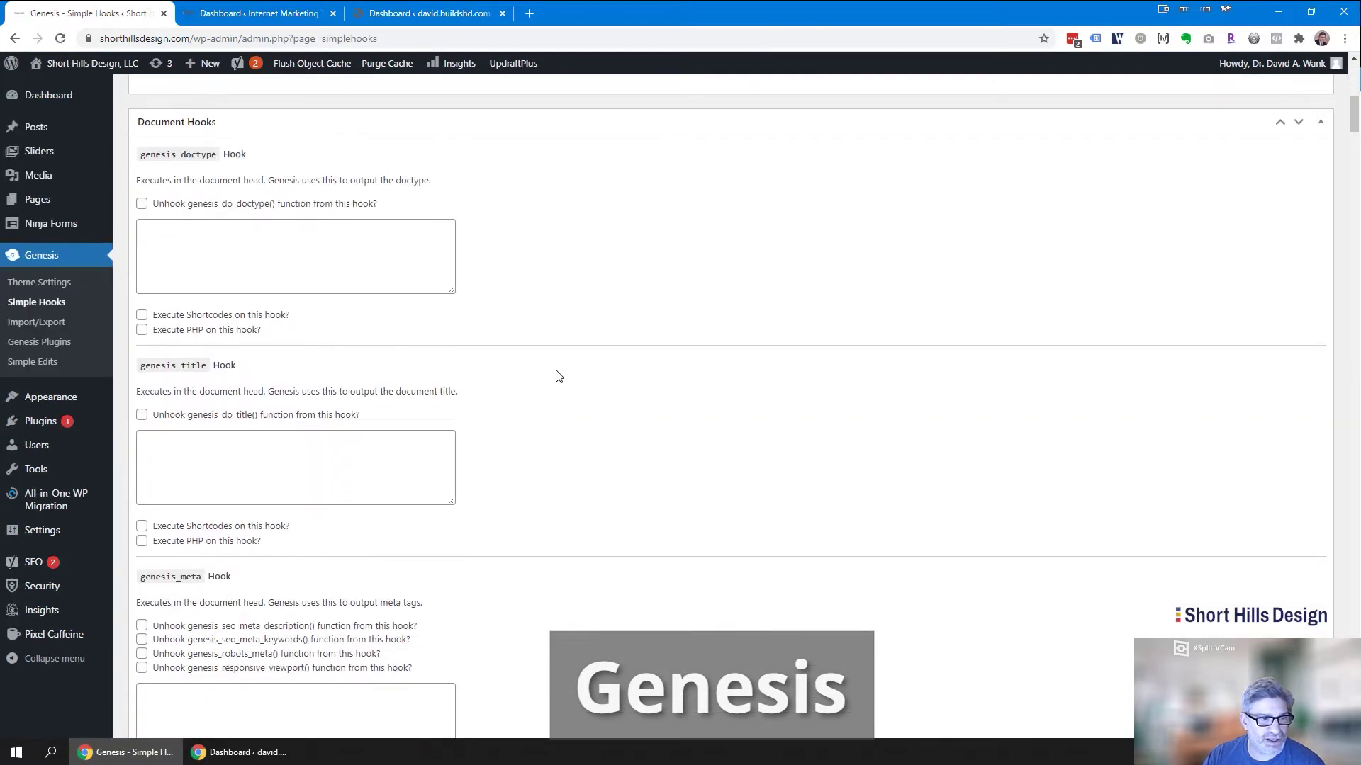
scroll(567, 378, up, 5)
scroll(571, 378, up, 3)
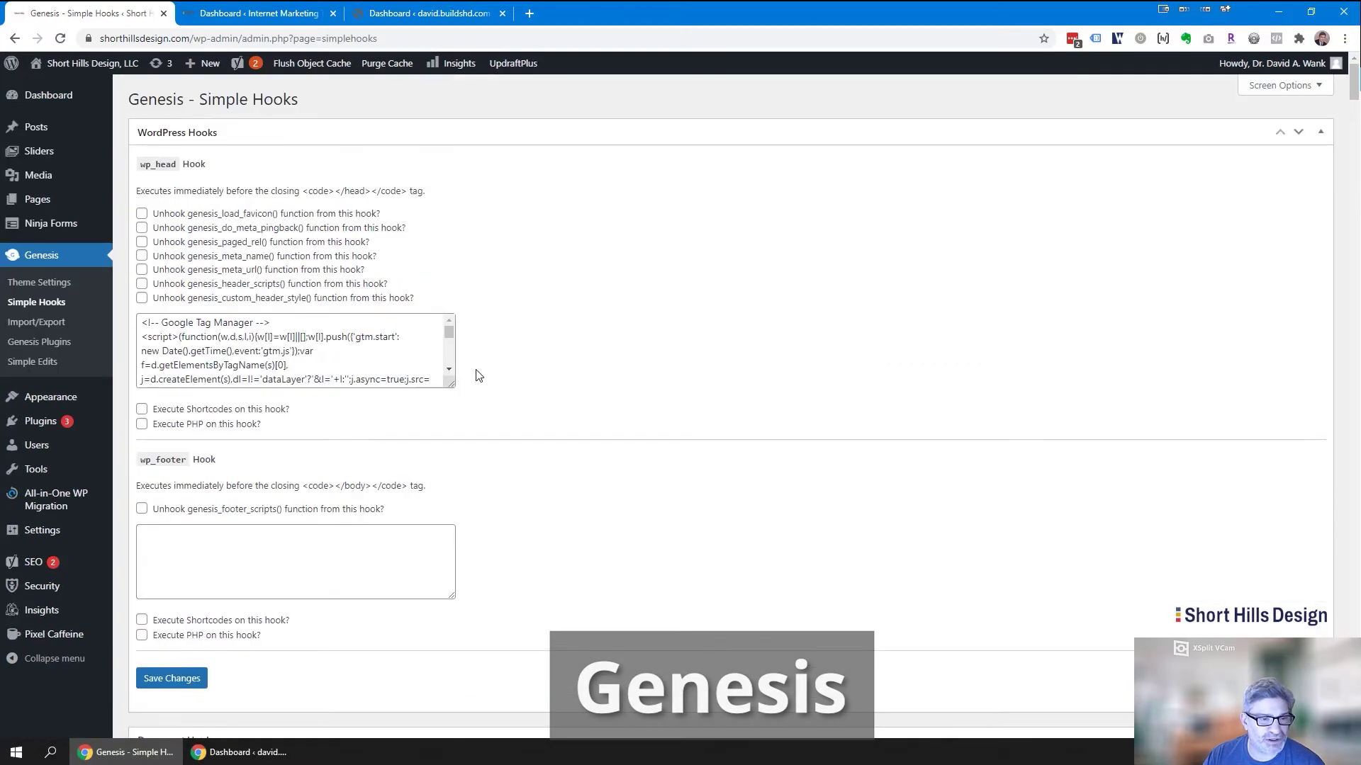
drag(209, 164, 150, 164)
scroll(489, 418, down, 15)
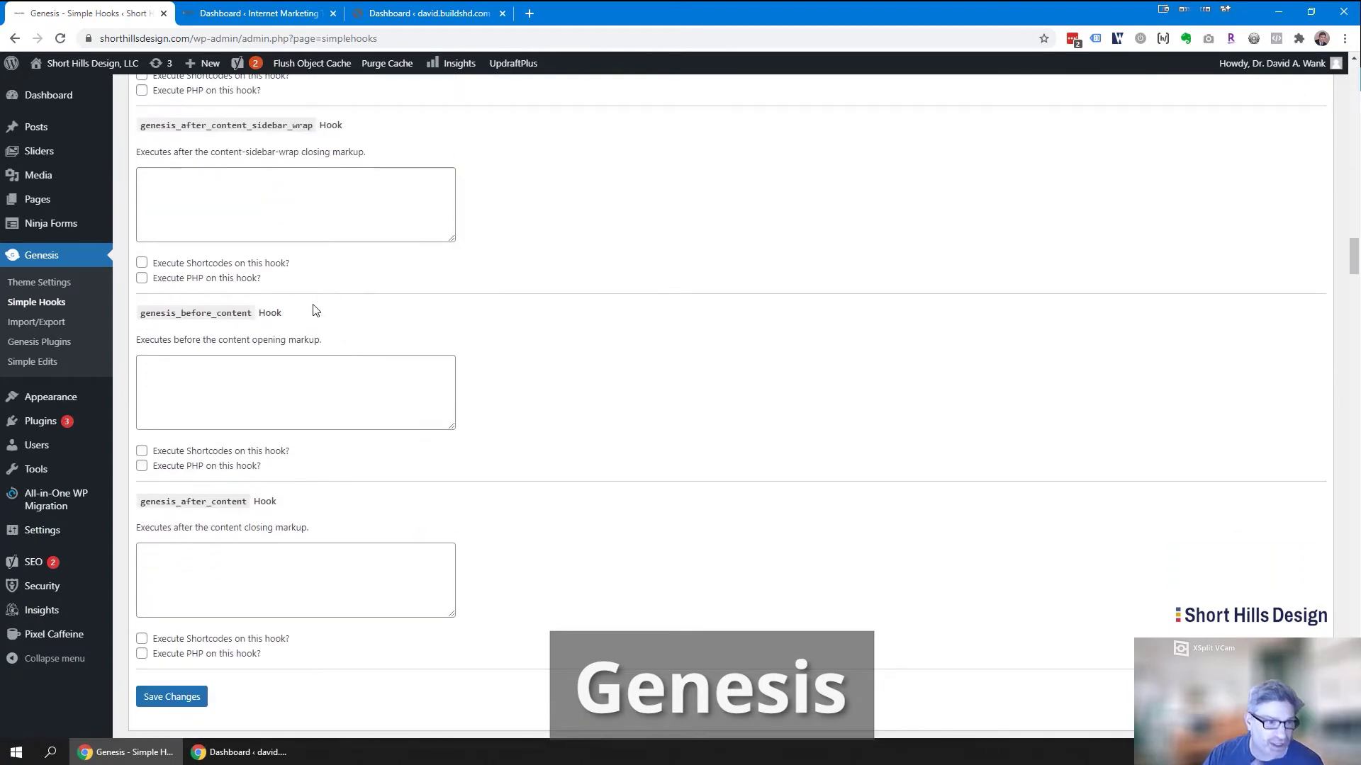
Highlight the genesis_before_content hook and its code box, then list StudioPress's Genesis plugins.
drag(285, 314, 139, 314)
click(213, 402)
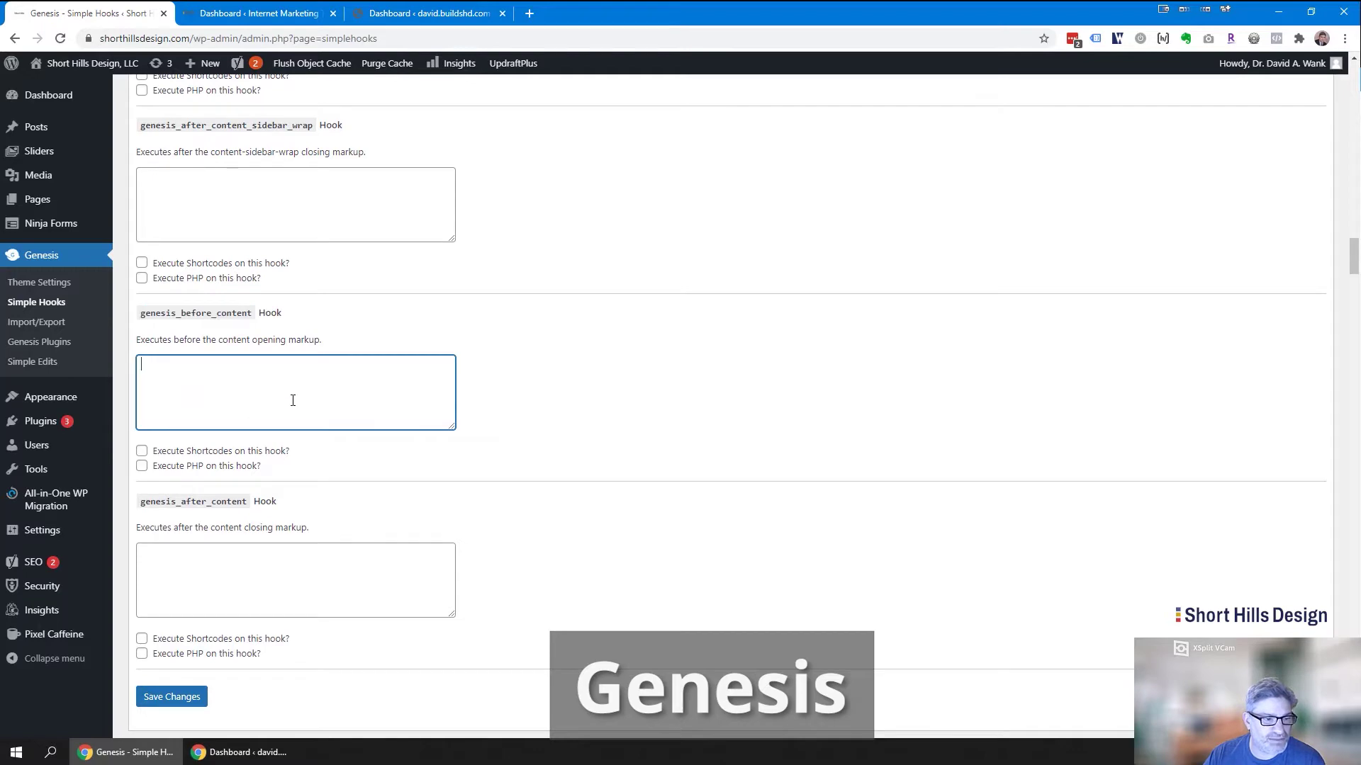
scroll(574, 467, up, 15)
scroll(668, 449, up, 15)
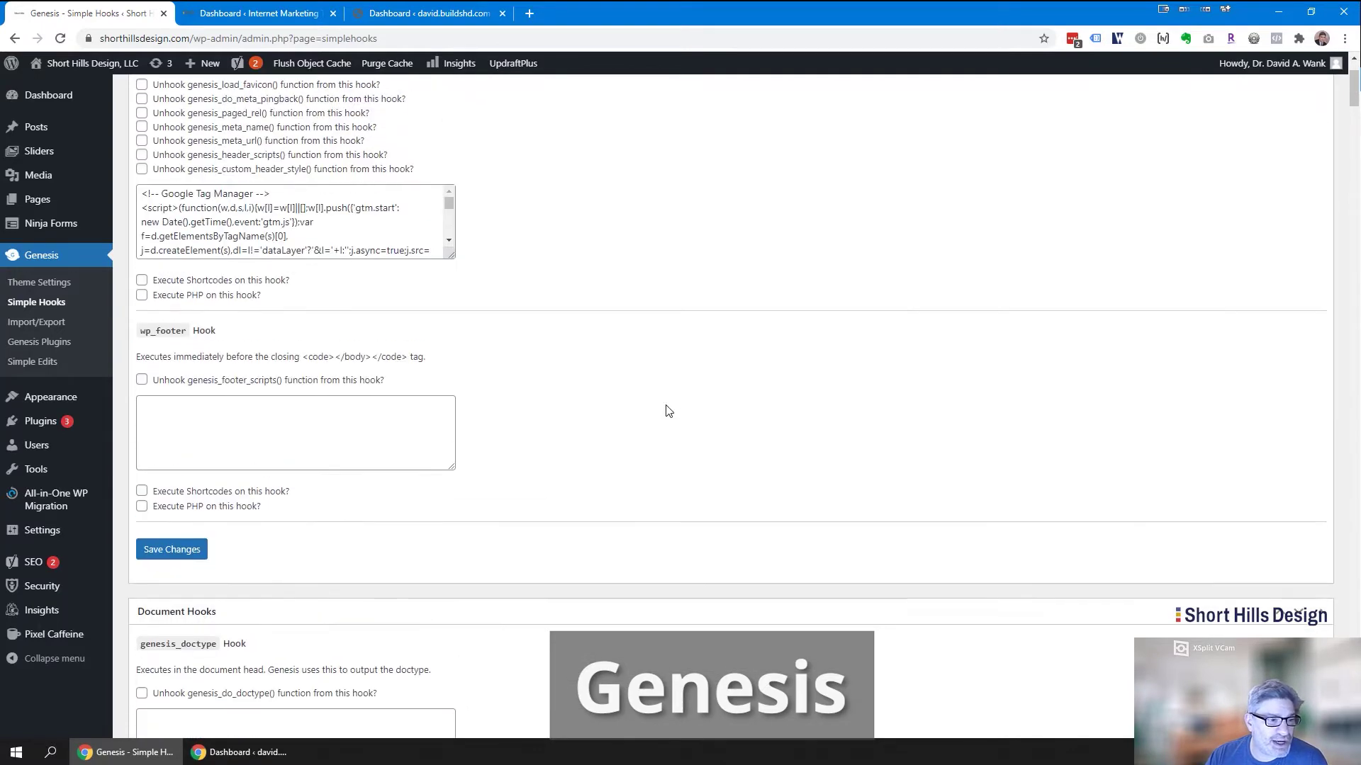
click(39, 341)
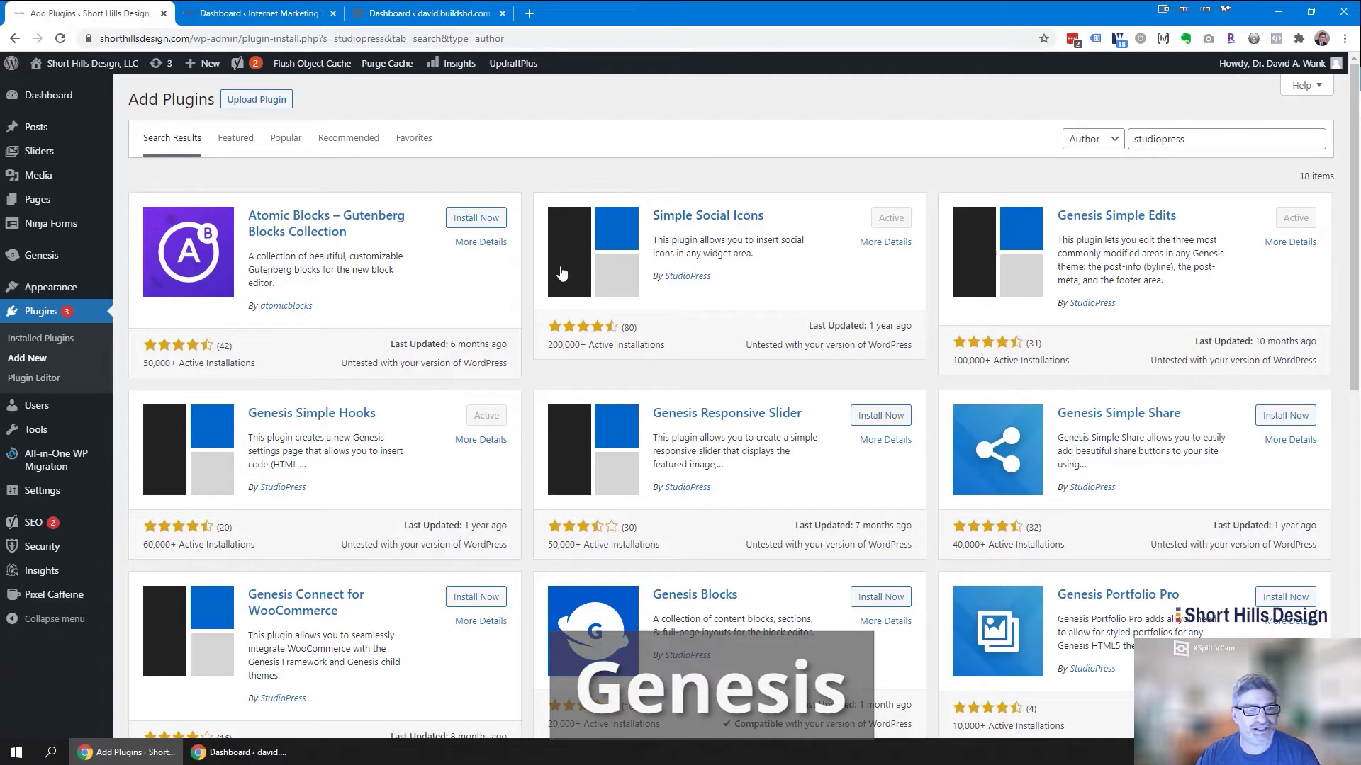
On the Divi test site, open Divi Theme Options and scroll through the general settings.
click(284, 14)
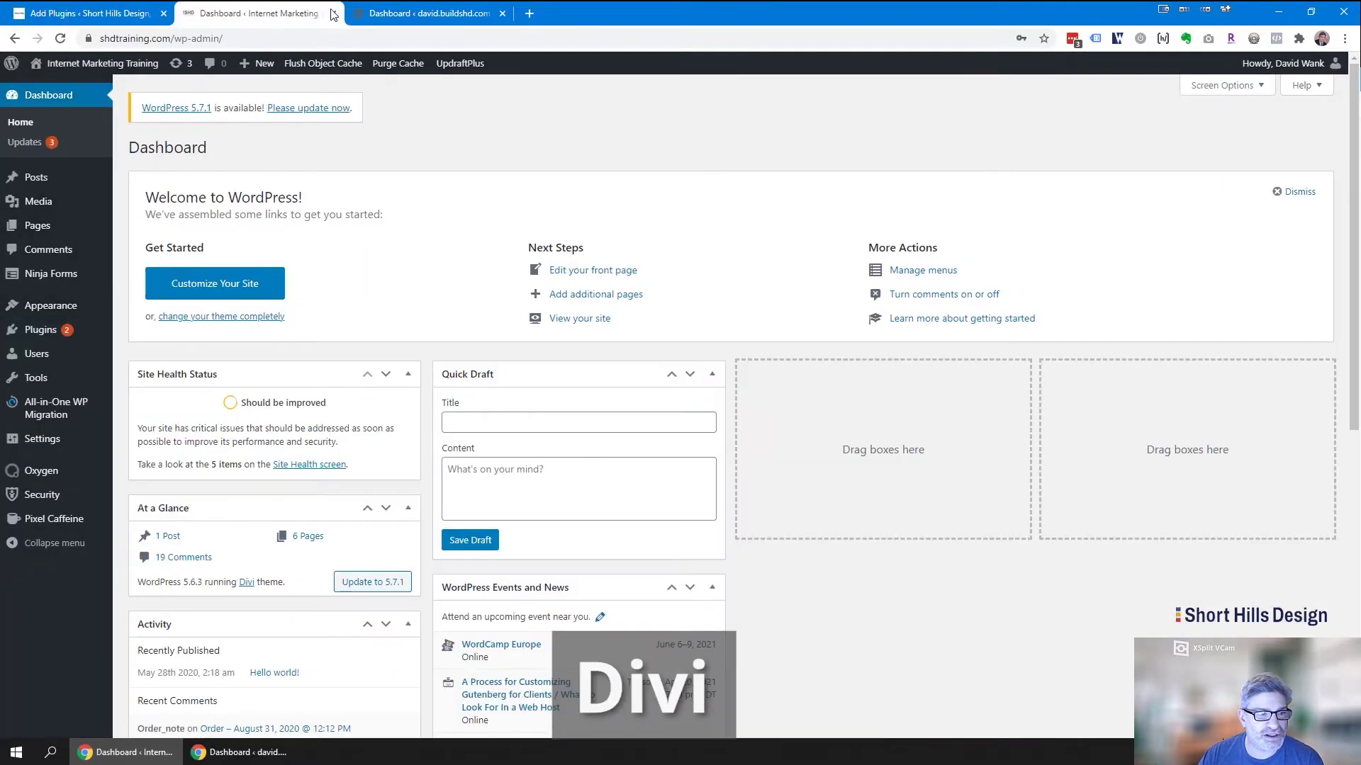
click(425, 13)
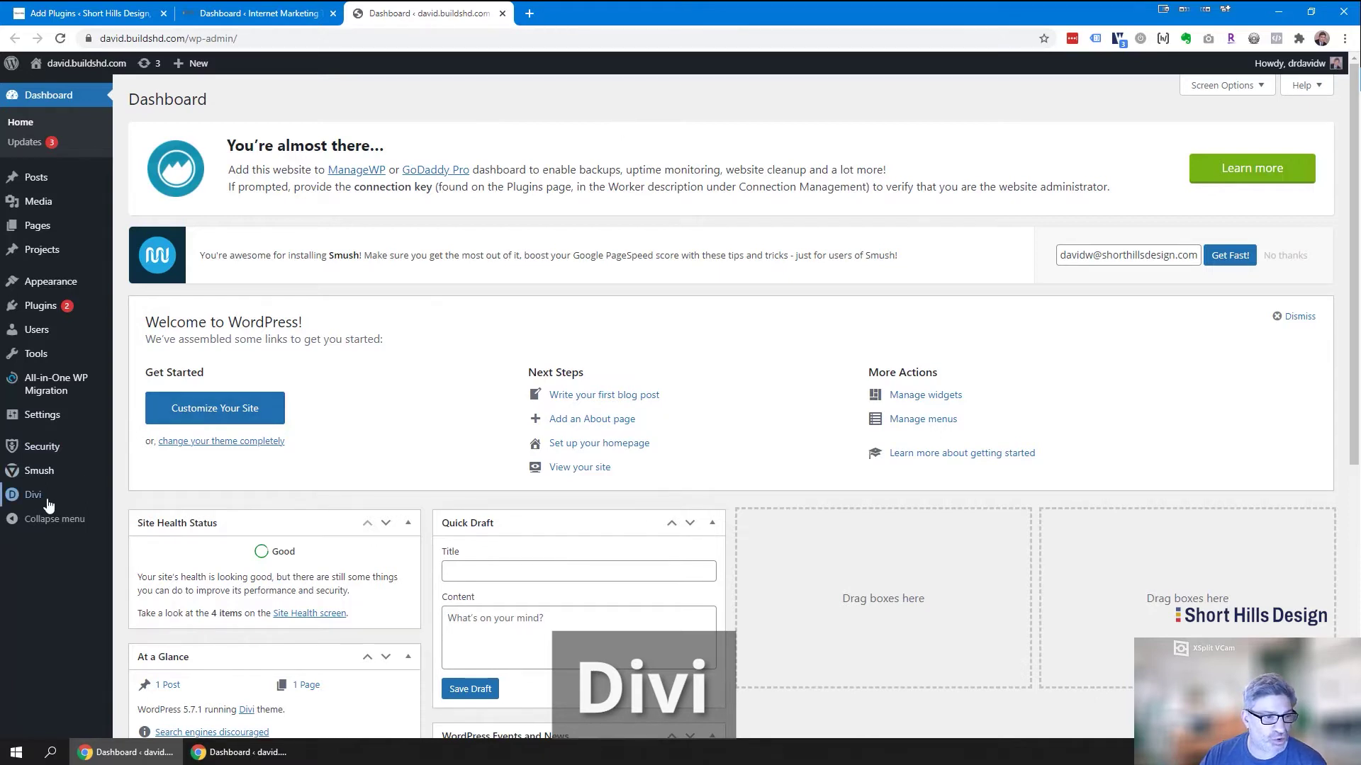
click(152, 497)
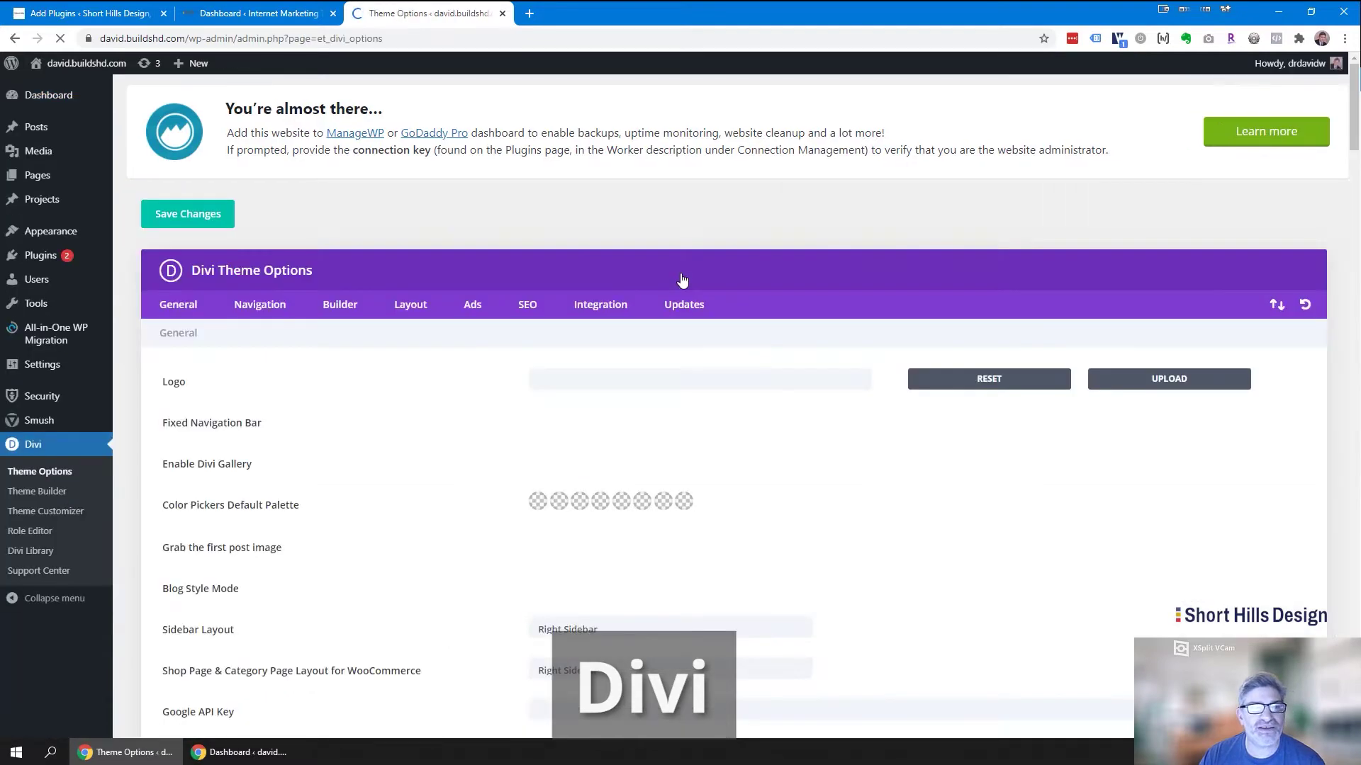
scroll(893, 238, down, 1)
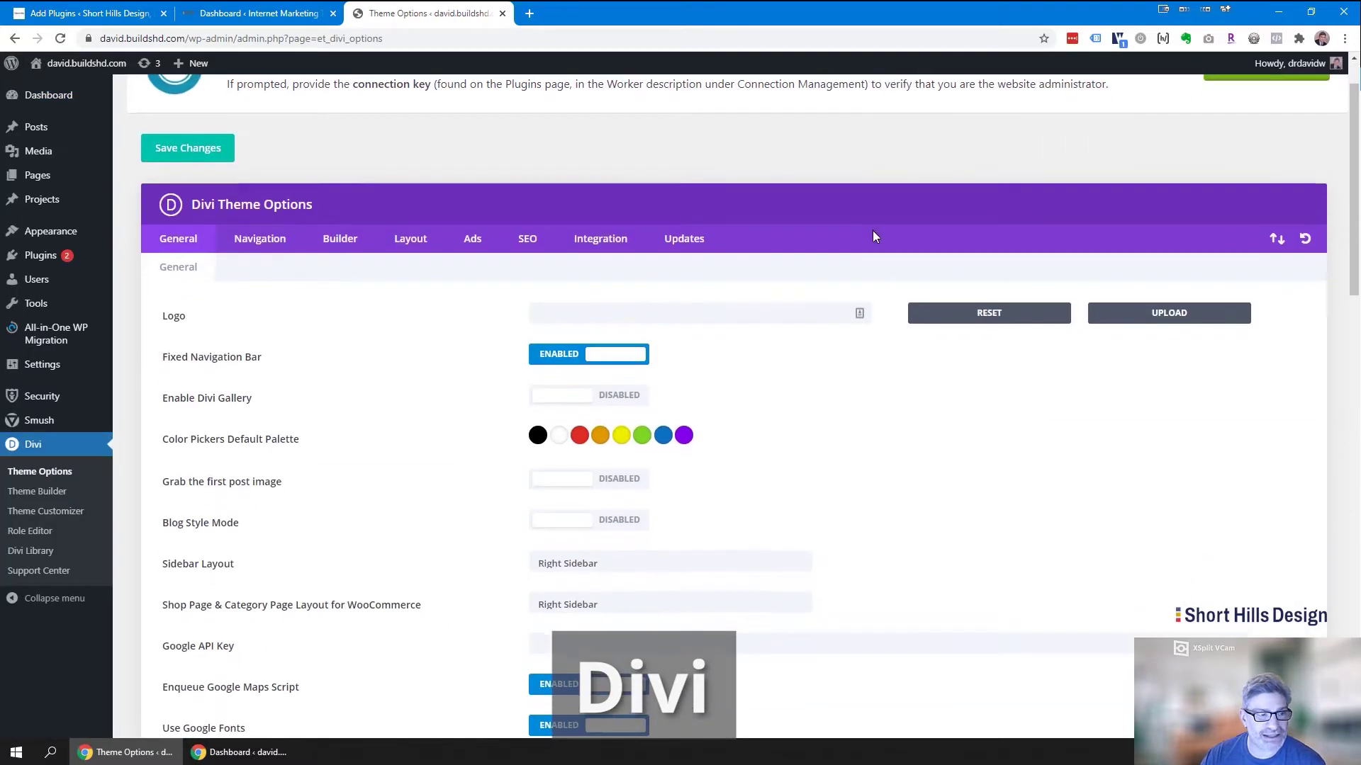
scroll(464, 352, down, 1)
scroll(465, 353, down, 2)
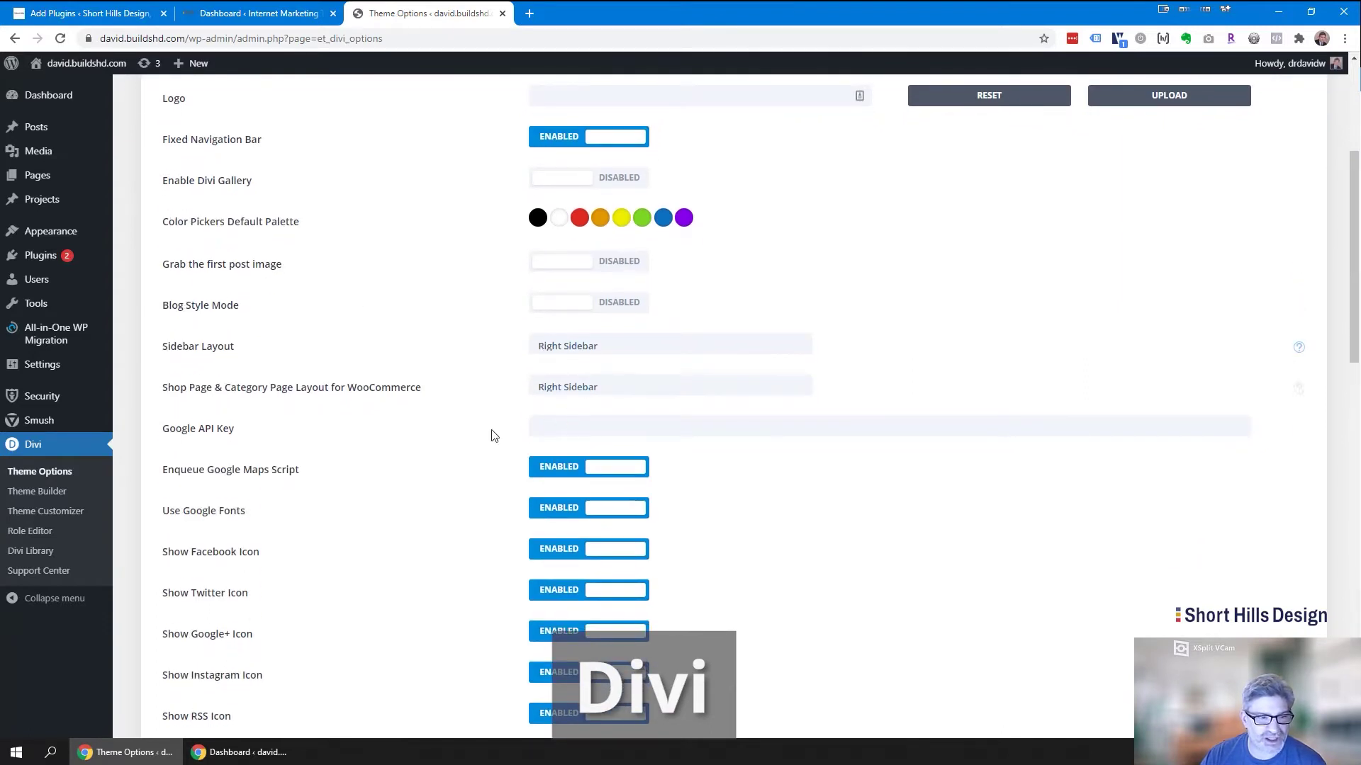
scroll(453, 440, down, 2)
scroll(376, 510, down, 9)
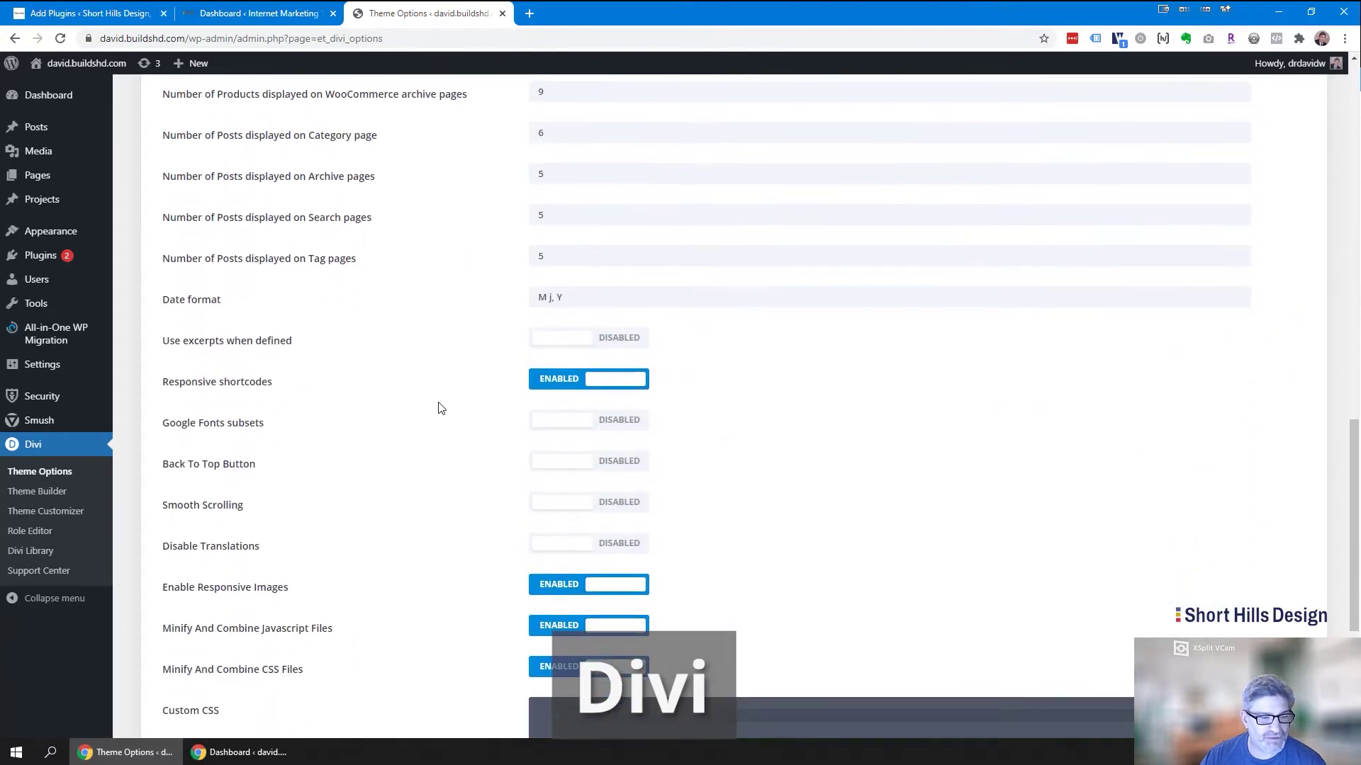
scroll(446, 413, up, 12)
View the Navigation, Builder, Layout, Ads, SEO, Integration and Updates tabs, then return to General.
click(264, 310)
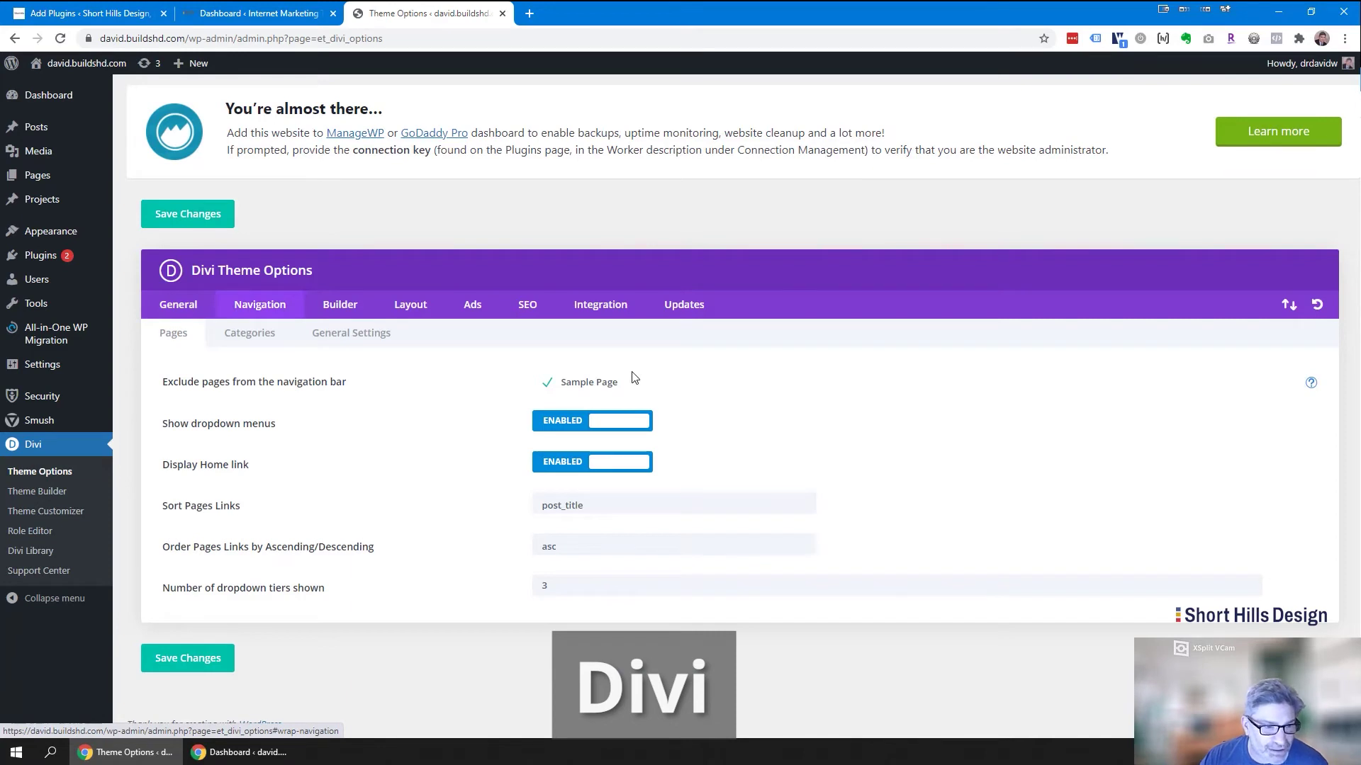
click(268, 334)
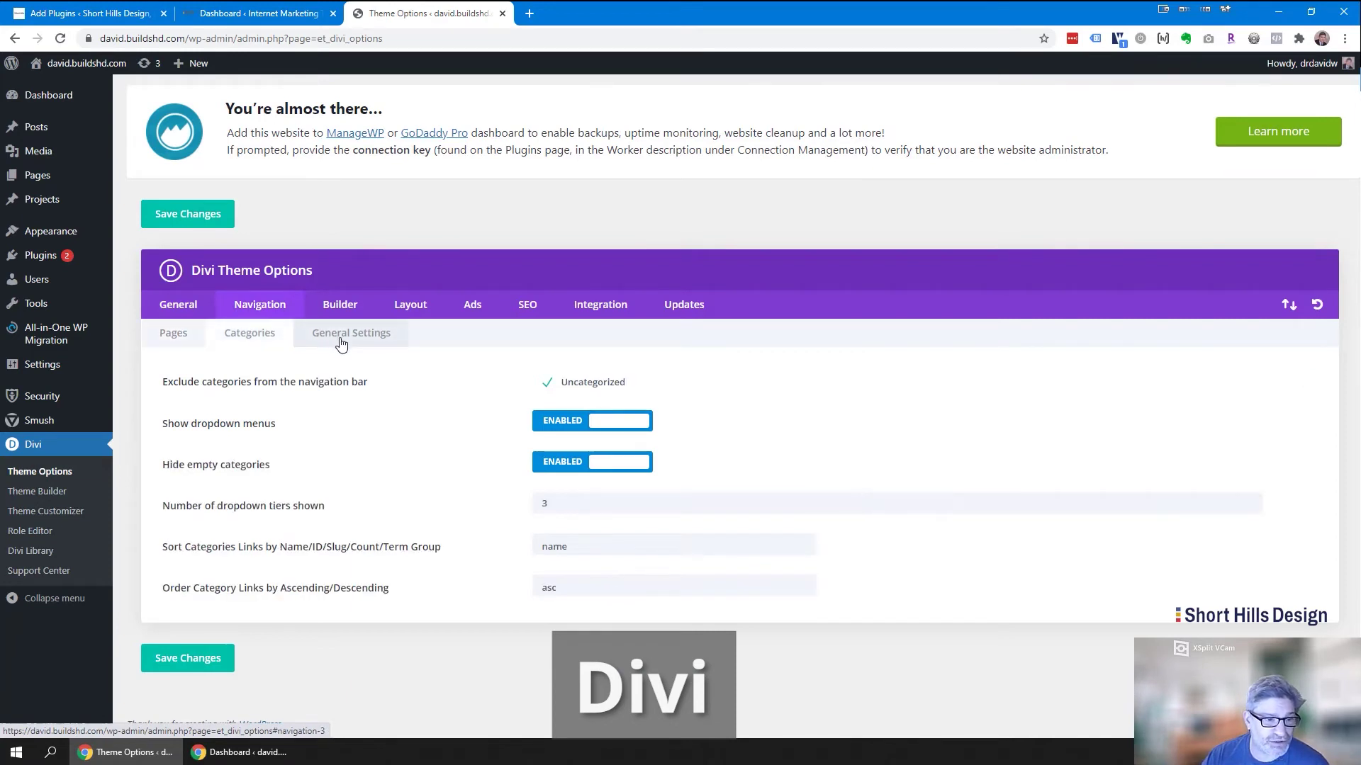
click(345, 310)
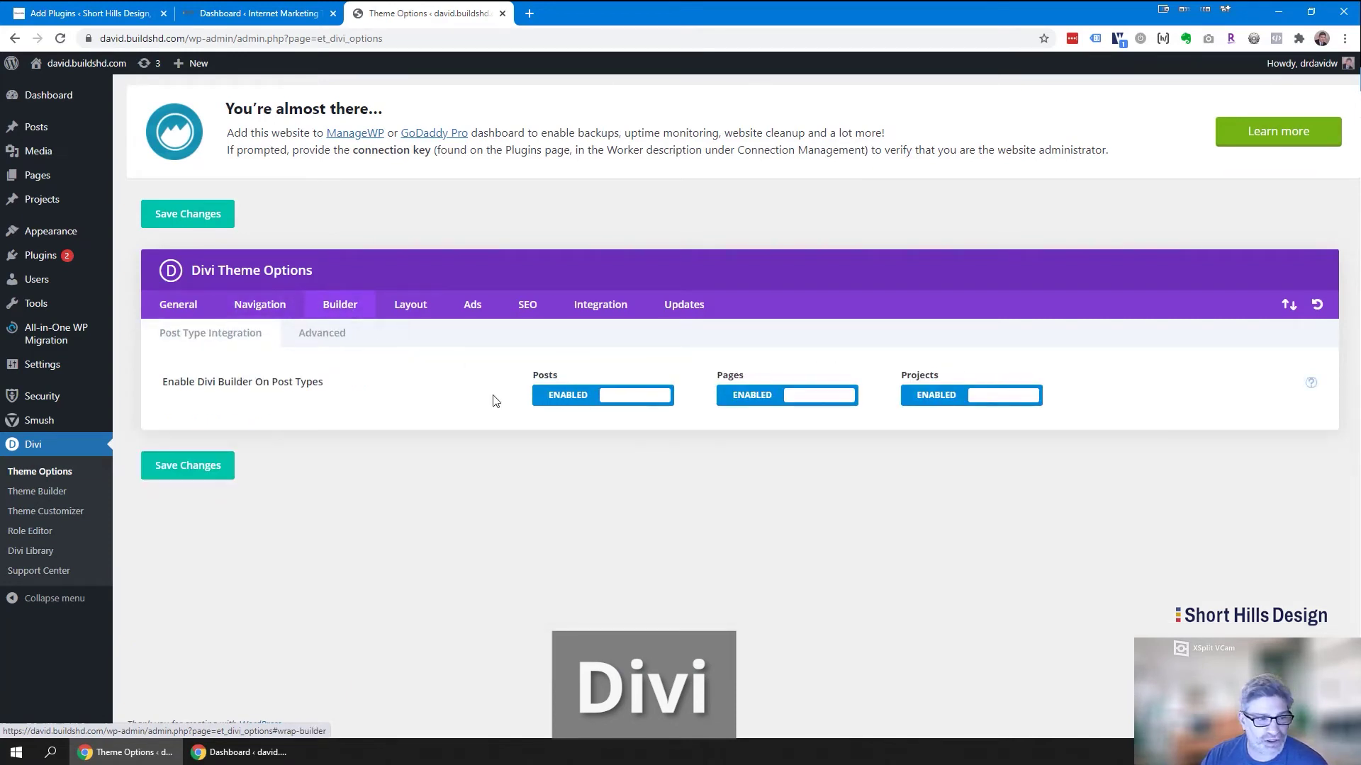
click(409, 310)
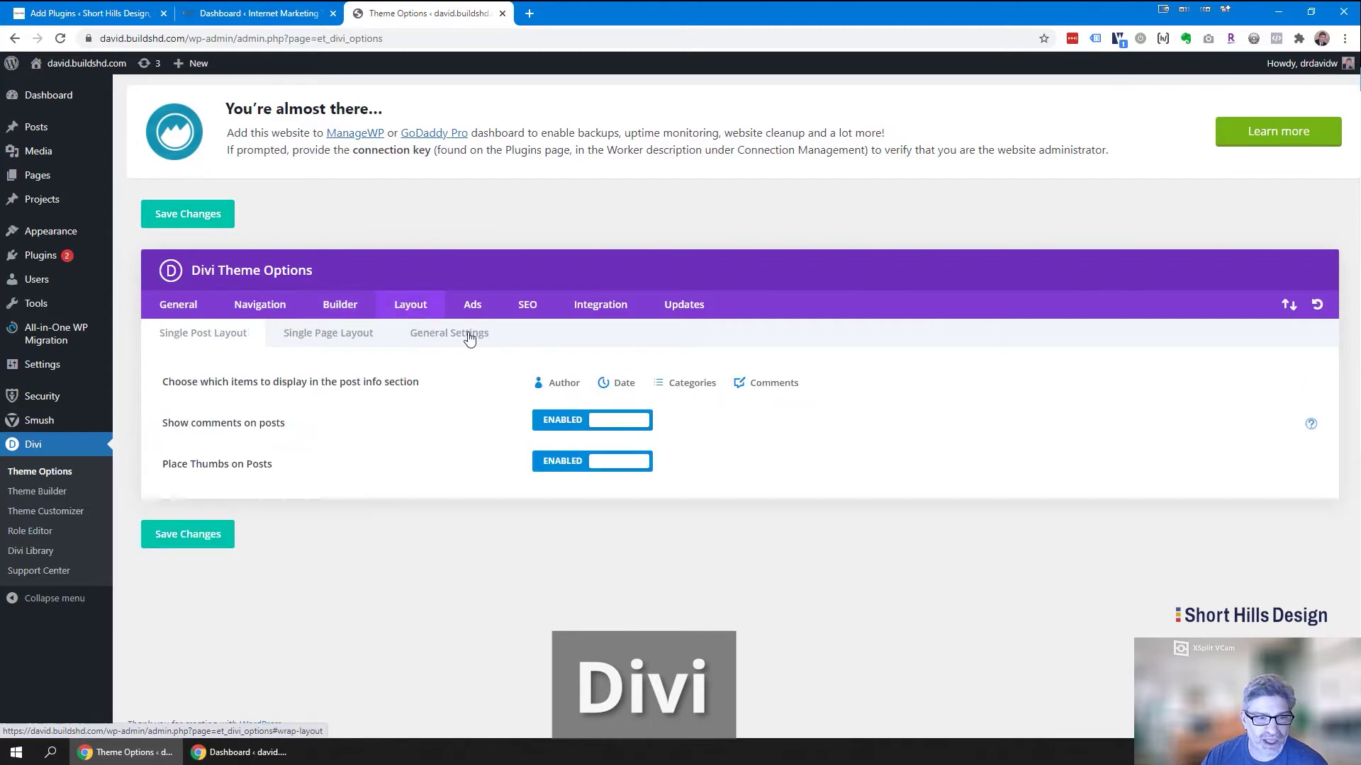
click(472, 304)
click(527, 305)
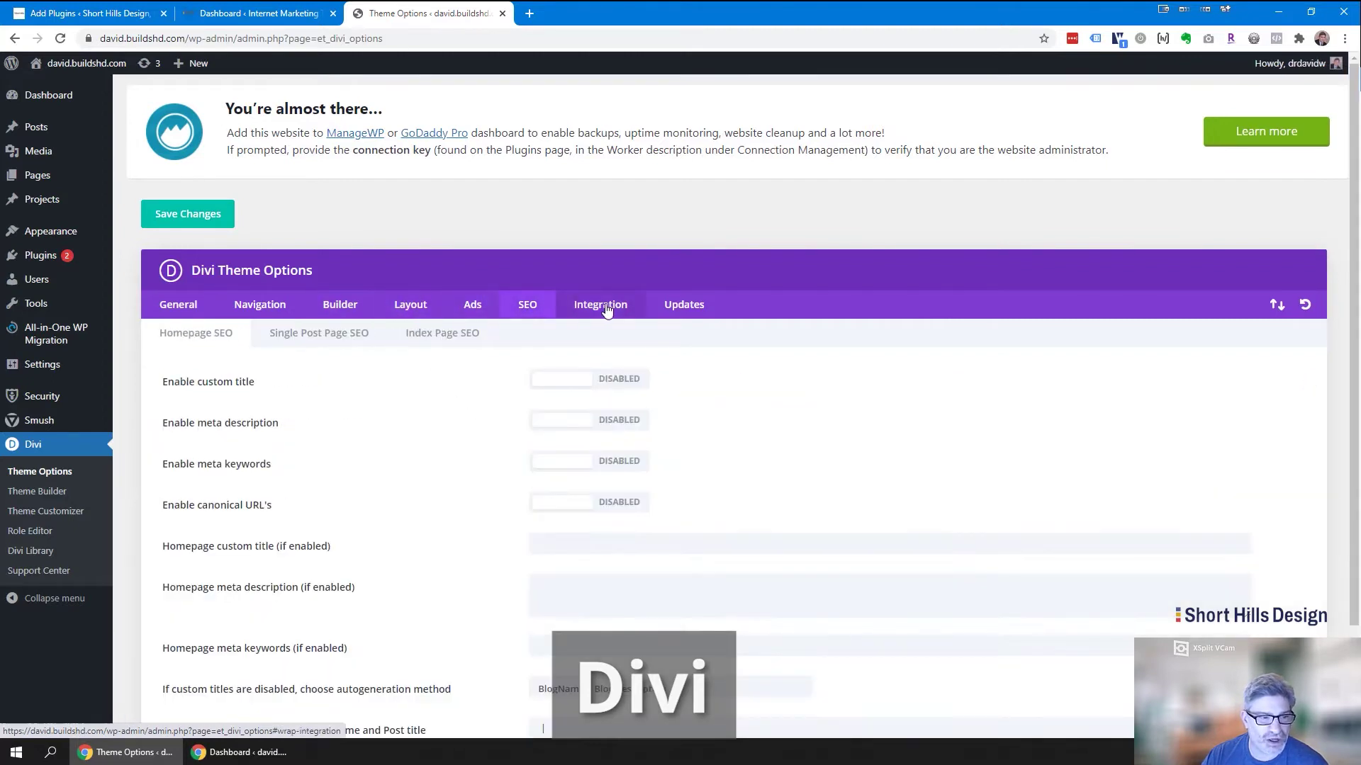
click(608, 310)
scroll(669, 379, down, 6)
scroll(673, 382, up, 2)
scroll(673, 382, up, 4)
click(686, 304)
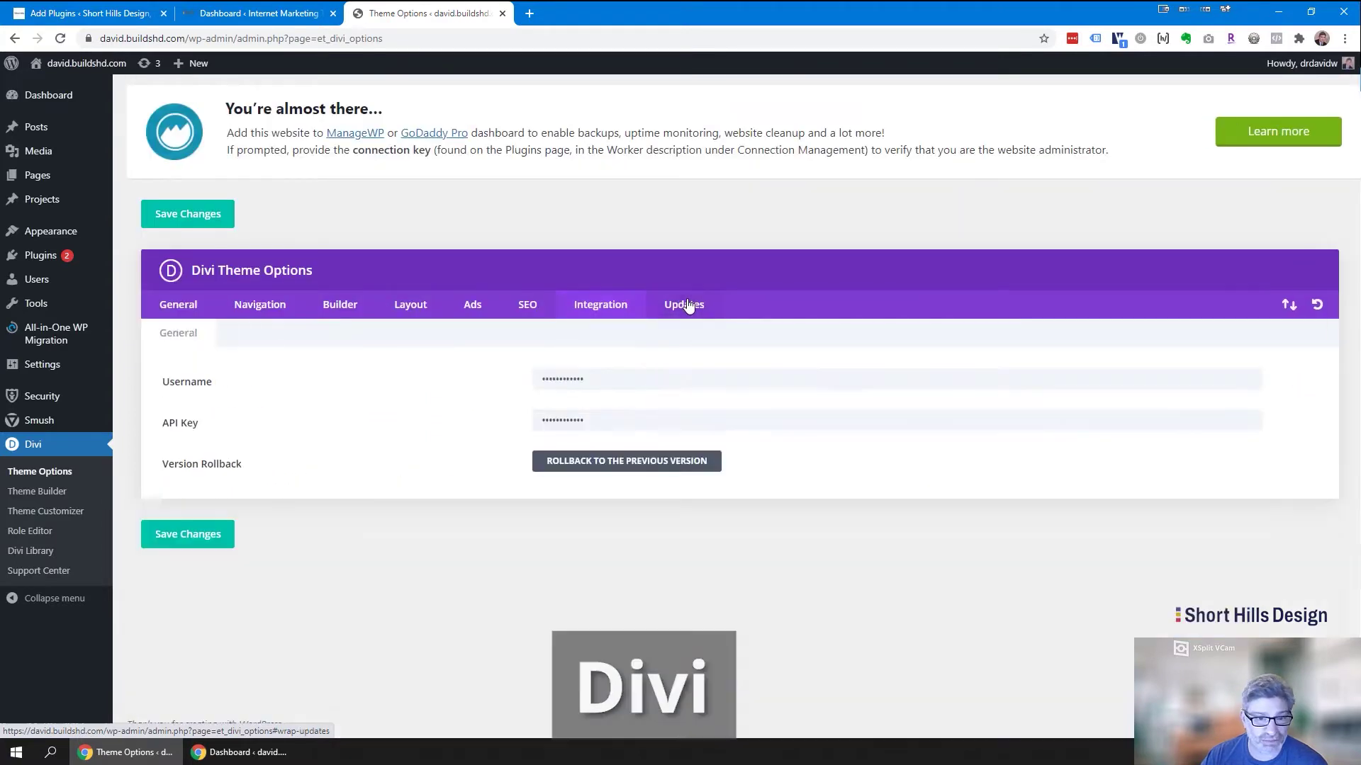
click(192, 306)
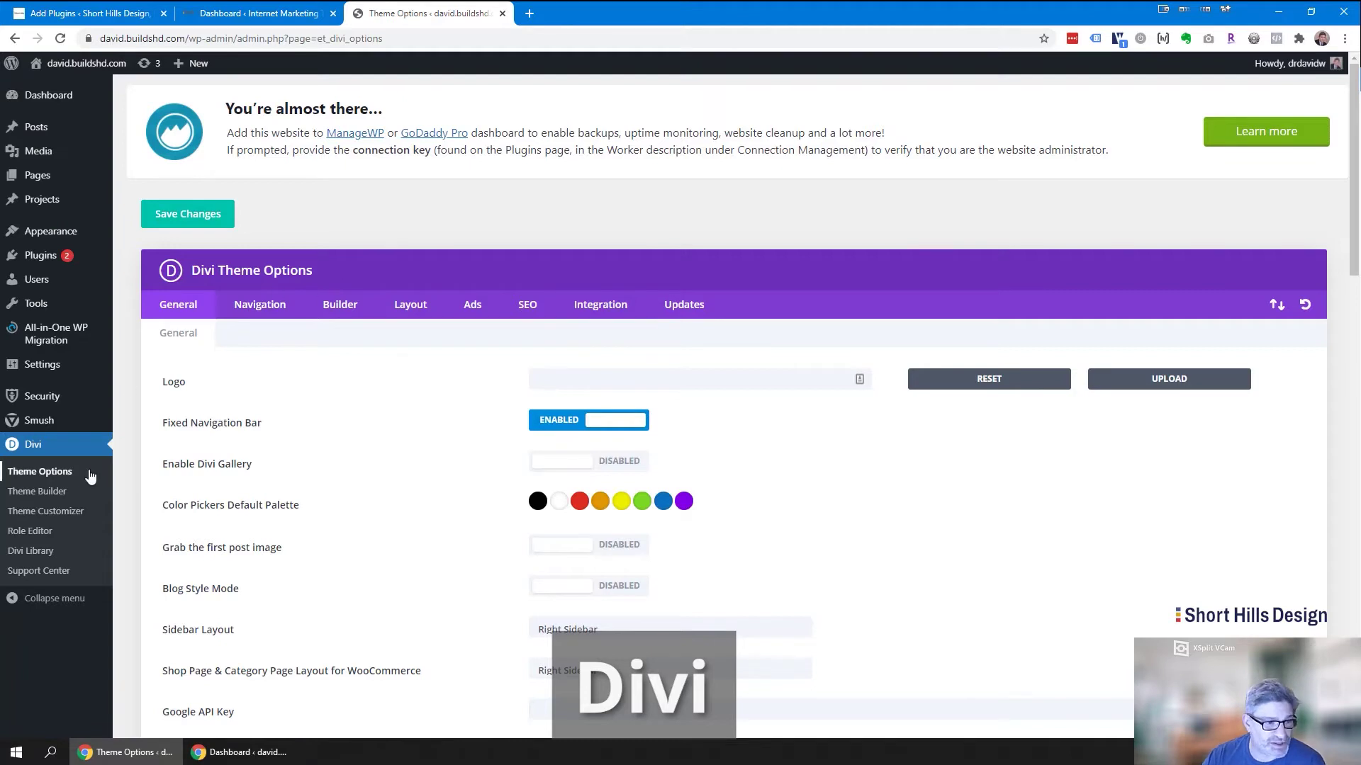
In Divi Theme Builder, add a global header to the default template and build it from scratch.
click(43, 492)
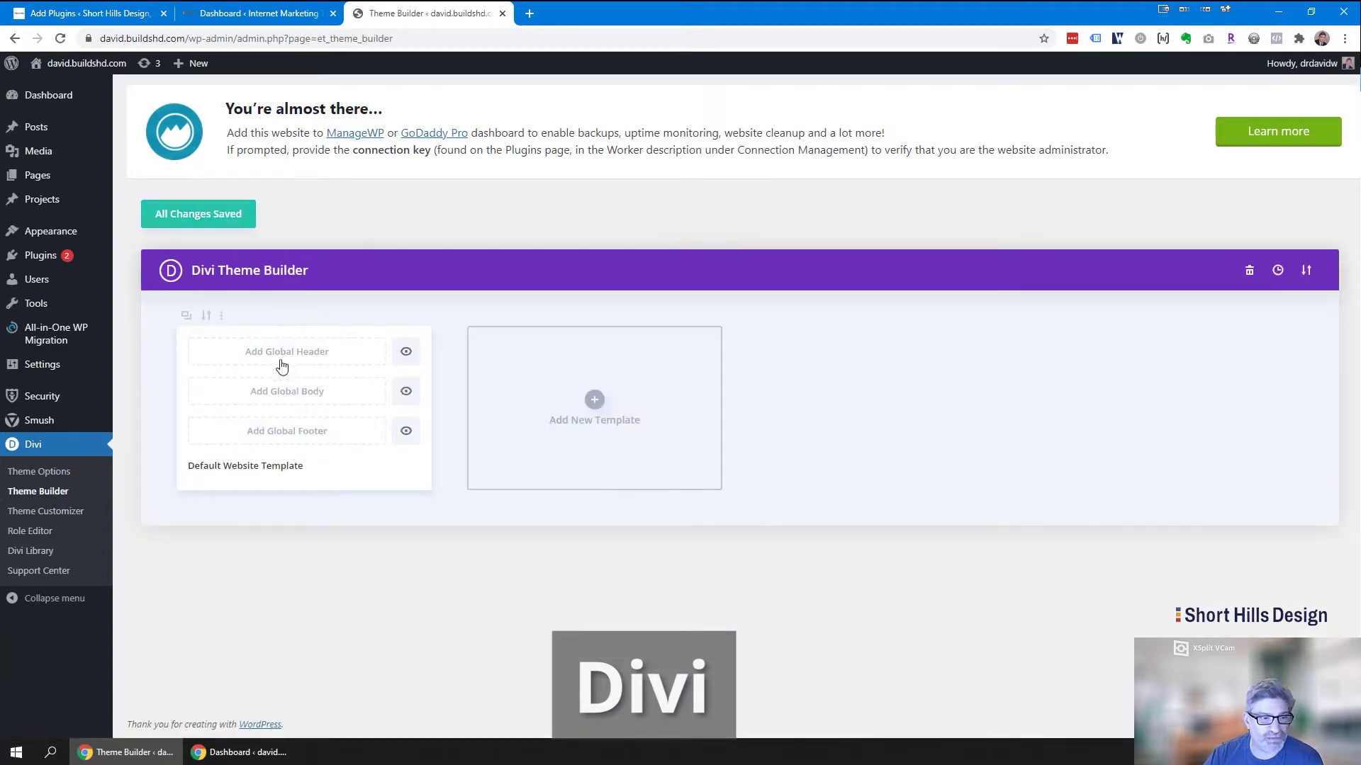
click(275, 357)
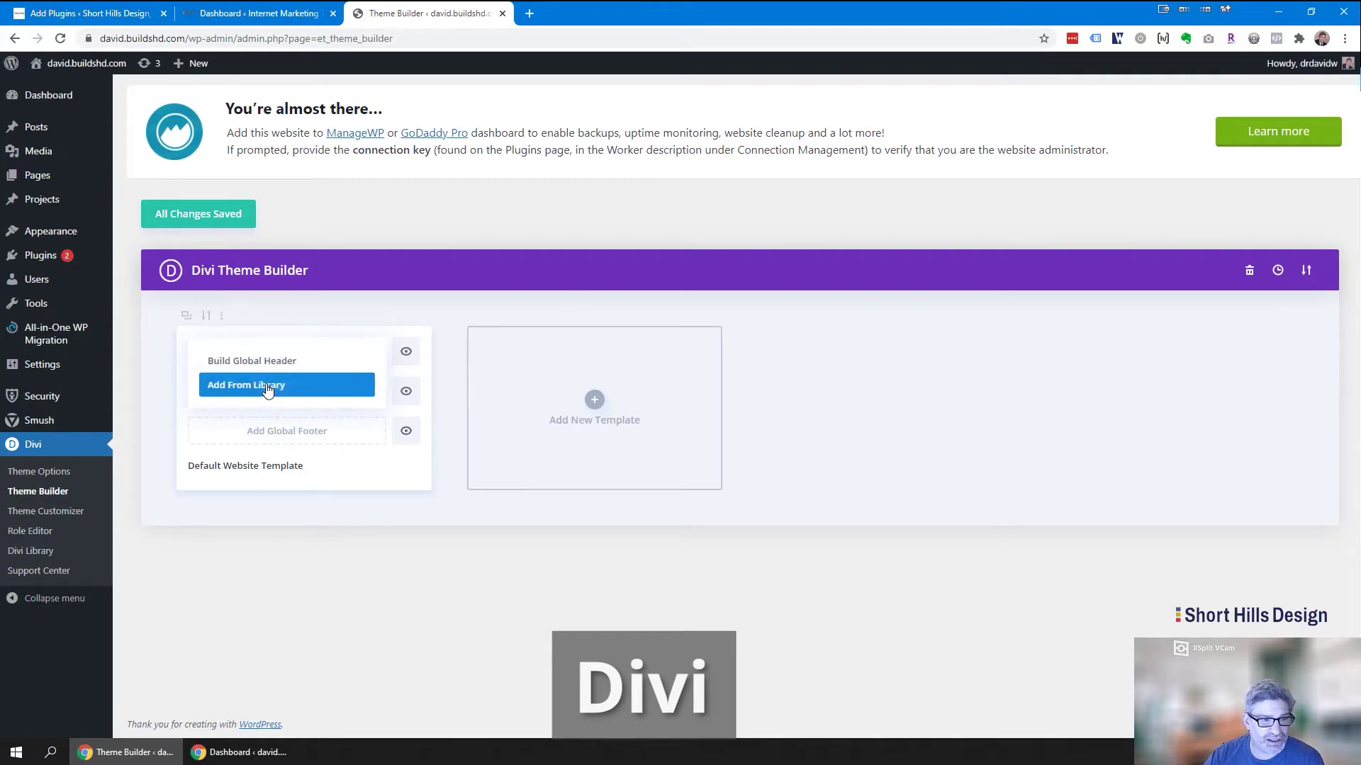
click(264, 362)
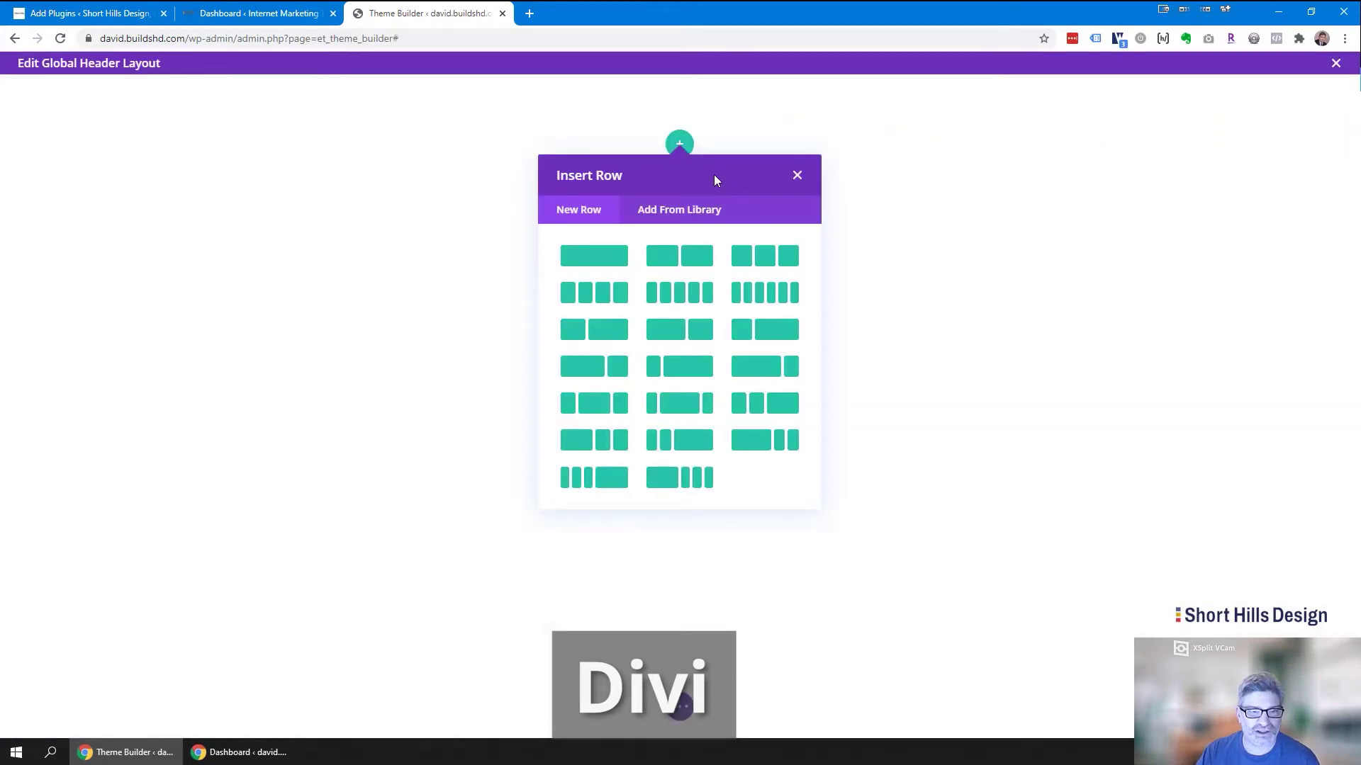
Insert a two-column row and add a Text module to its first column.
click(679, 256)
scroll(535, 399, down, 5)
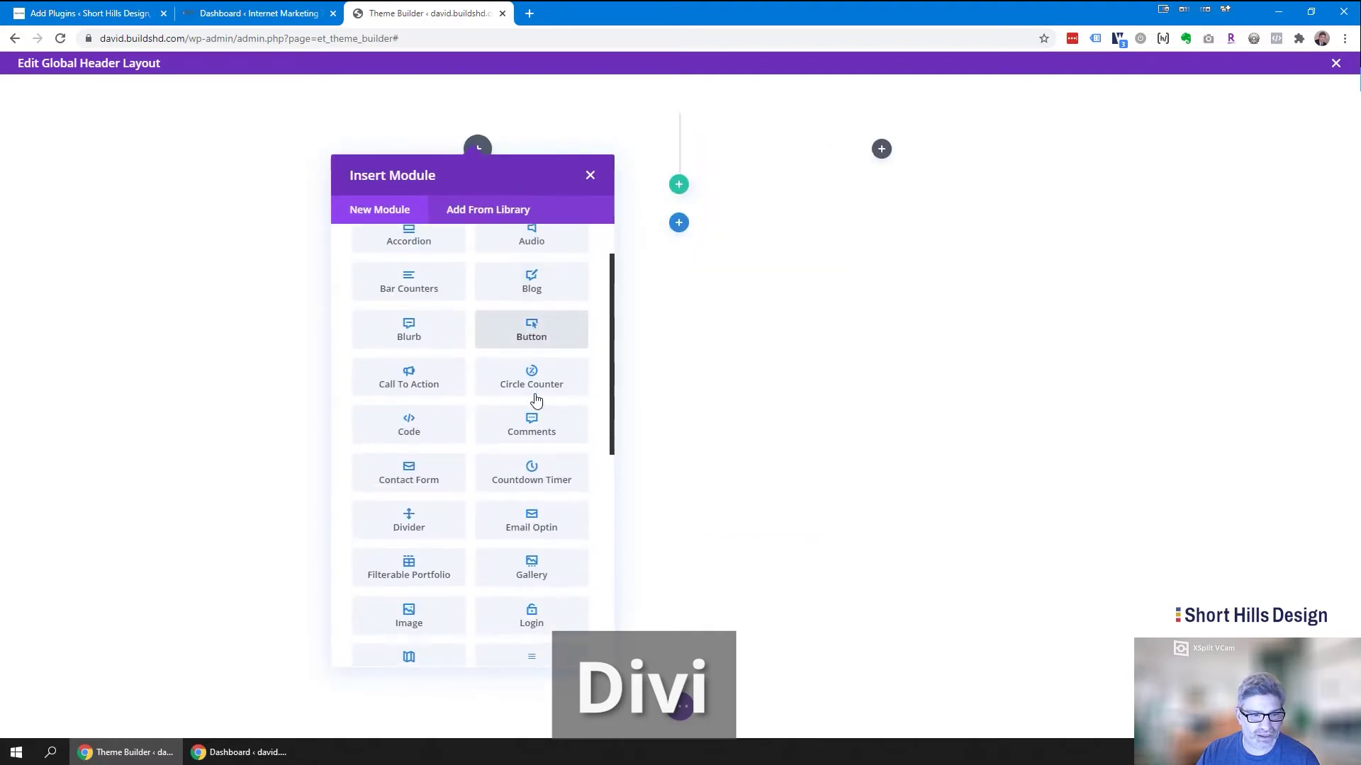
scroll(535, 399, up, 5)
click(745, 315)
click(477, 149)
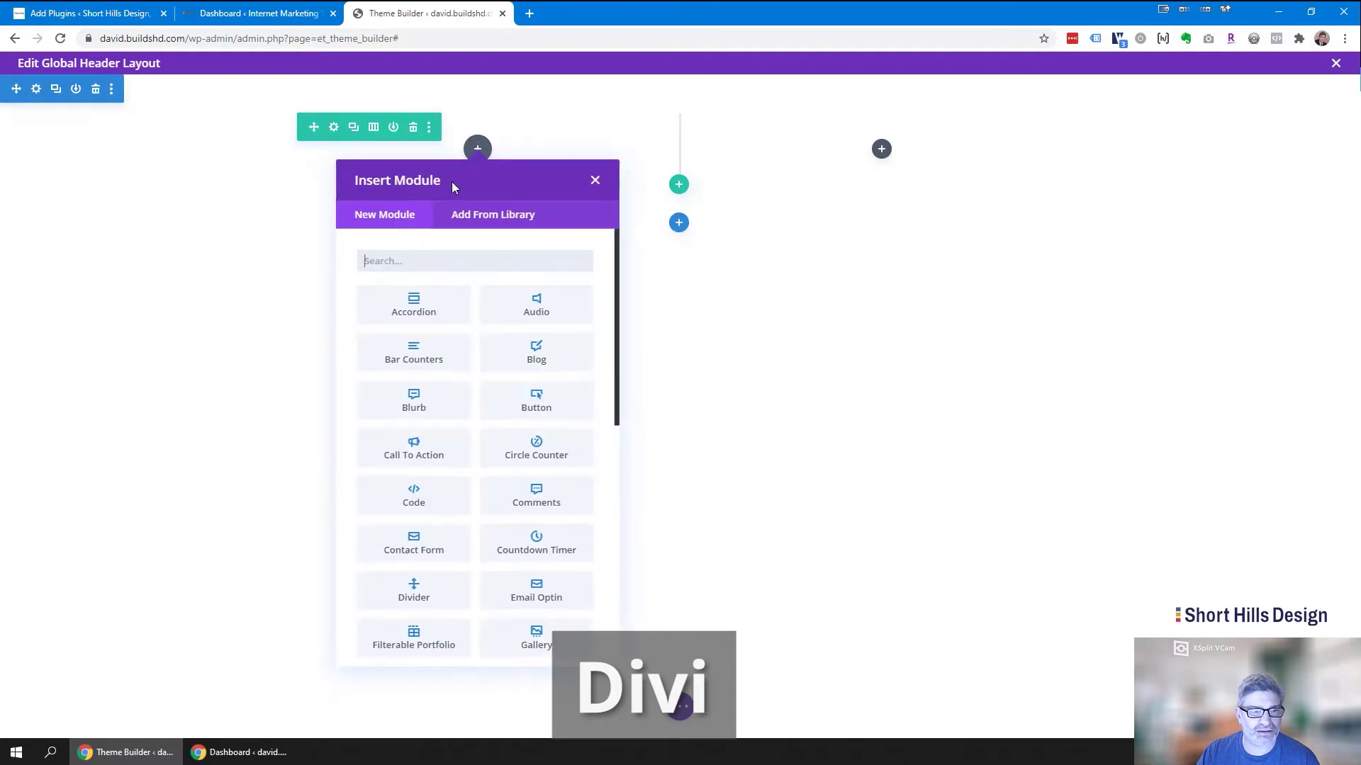
text(text)
click(411, 306)
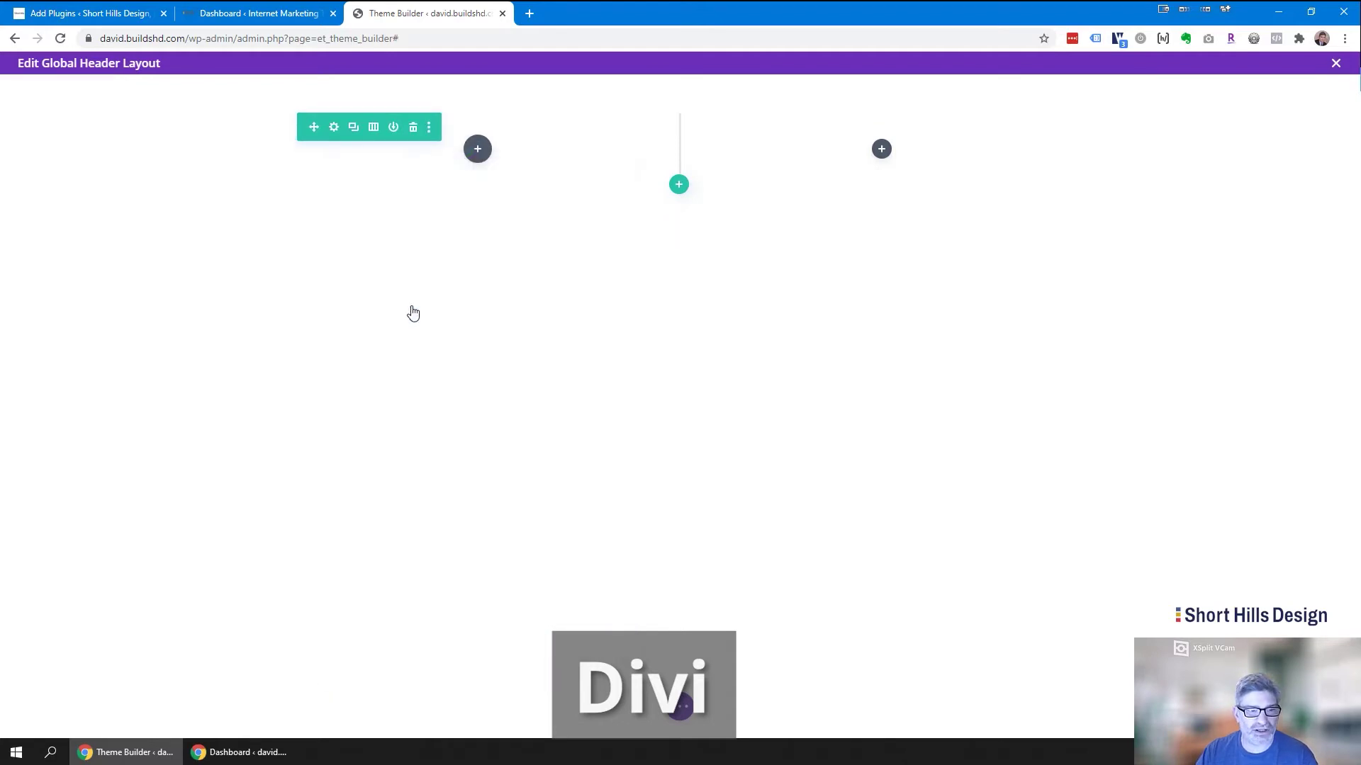
Replace the placeholder text with 'THIS OUR BRAND NAME'.
scroll(161, 355, down, 3)
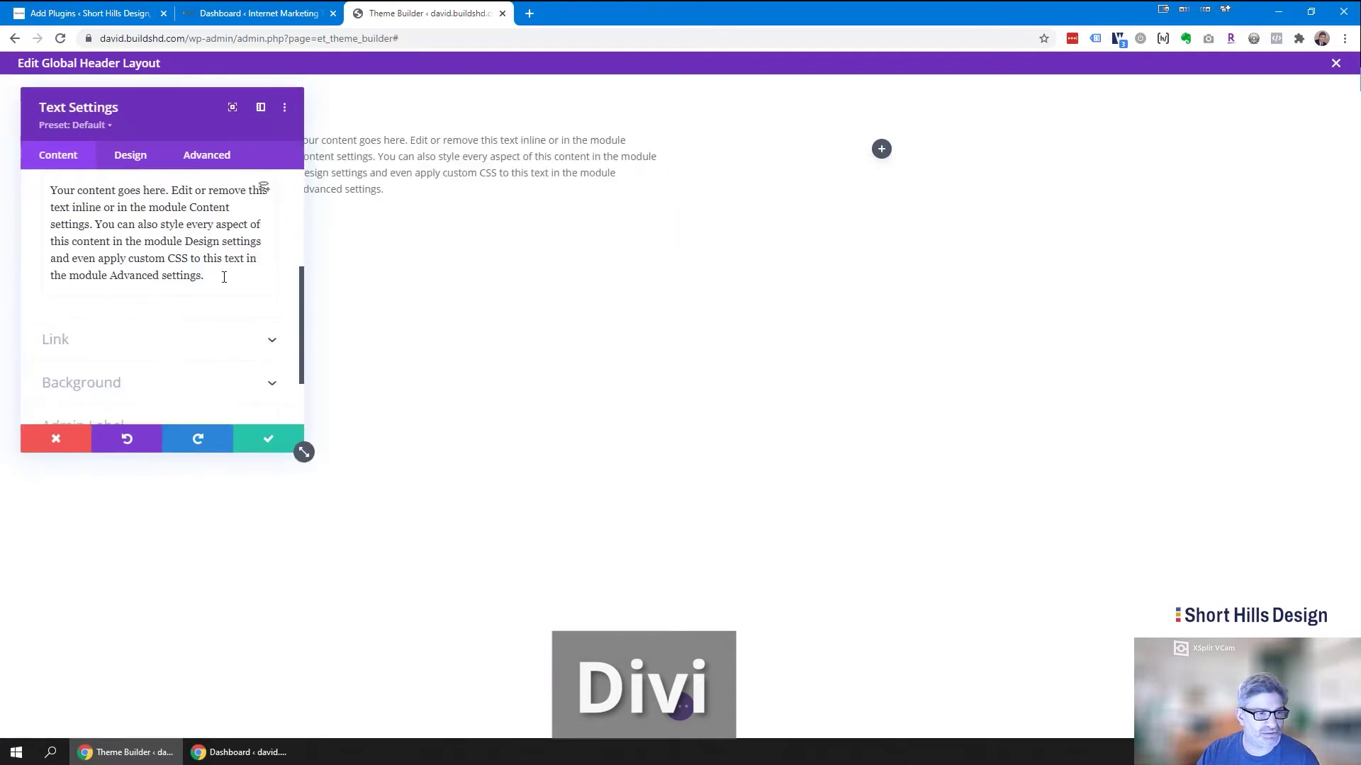
key(ctrl+a)
text(THJJS)
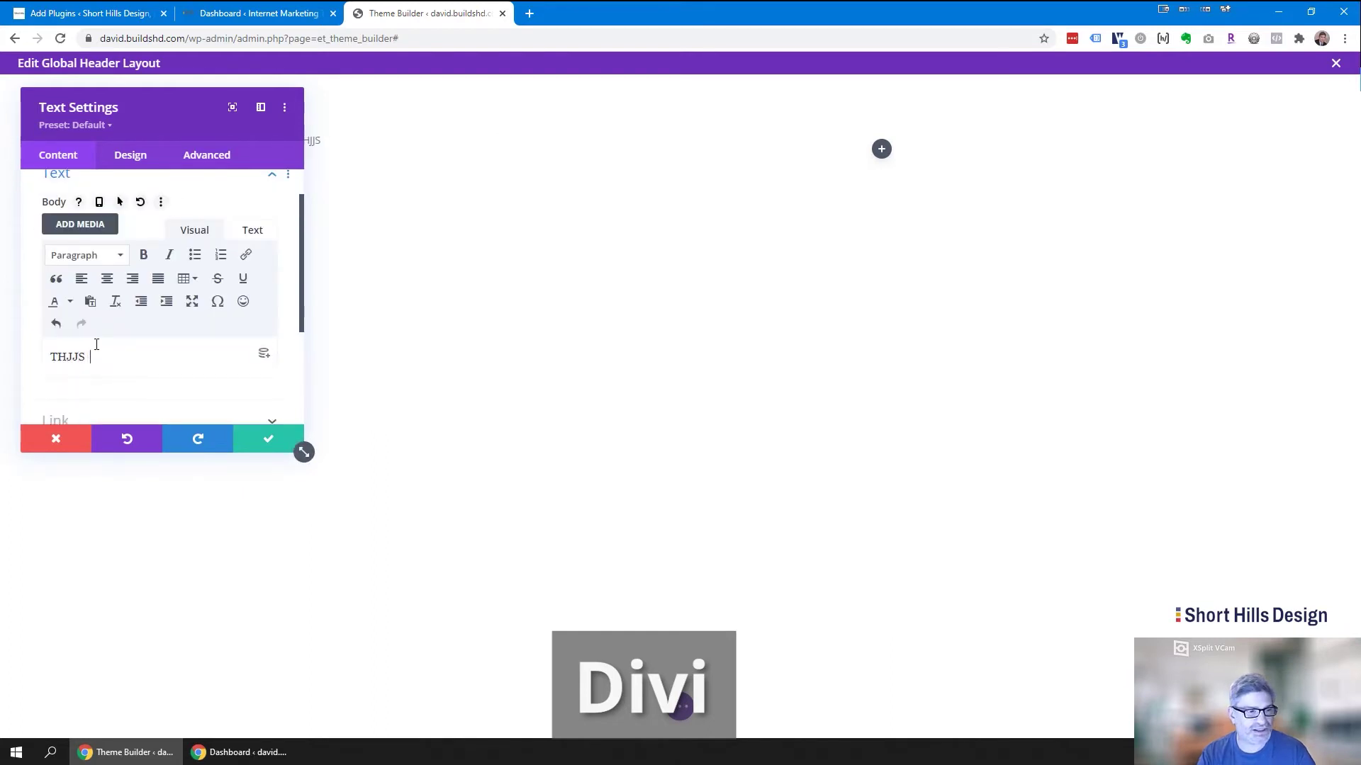
key(BackSpace)
key(BackSpace)
text(IS OUIR BRAND NAME)
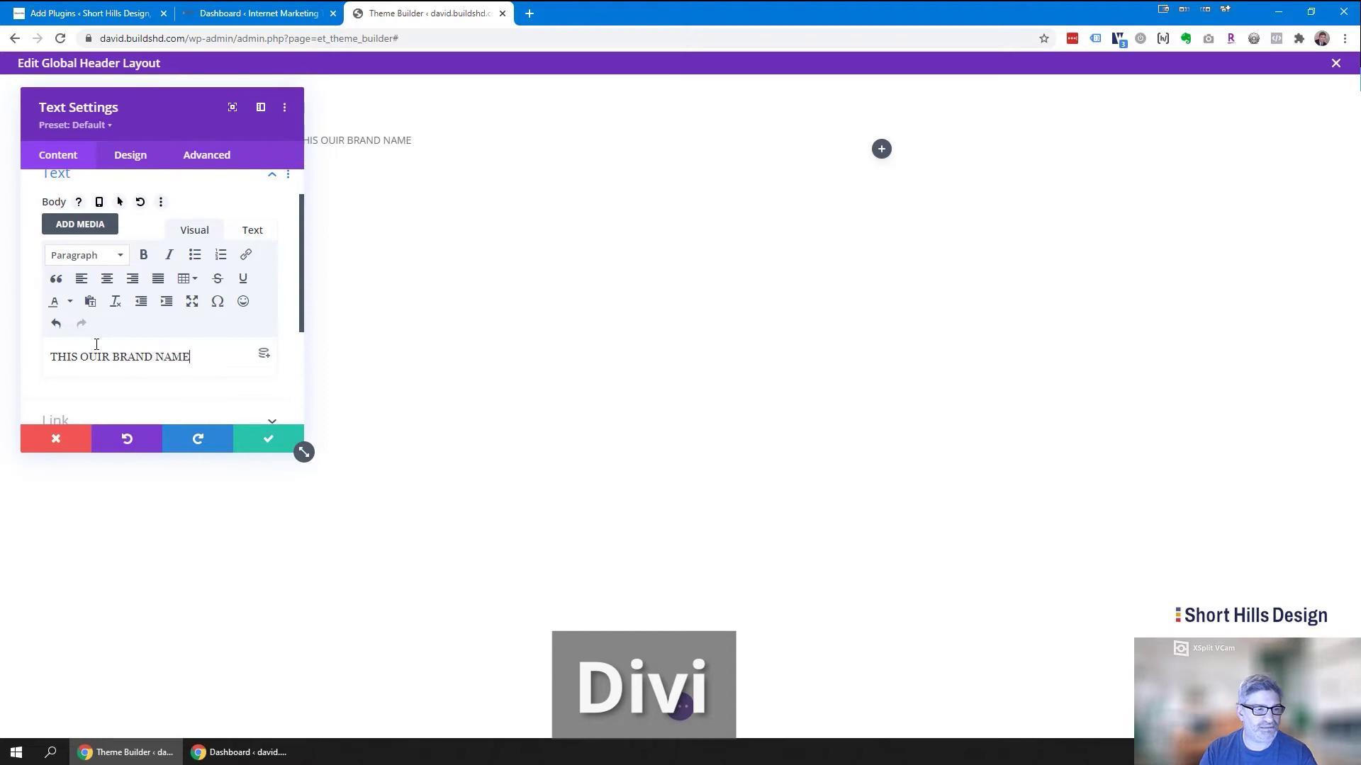
key(BackSpace)
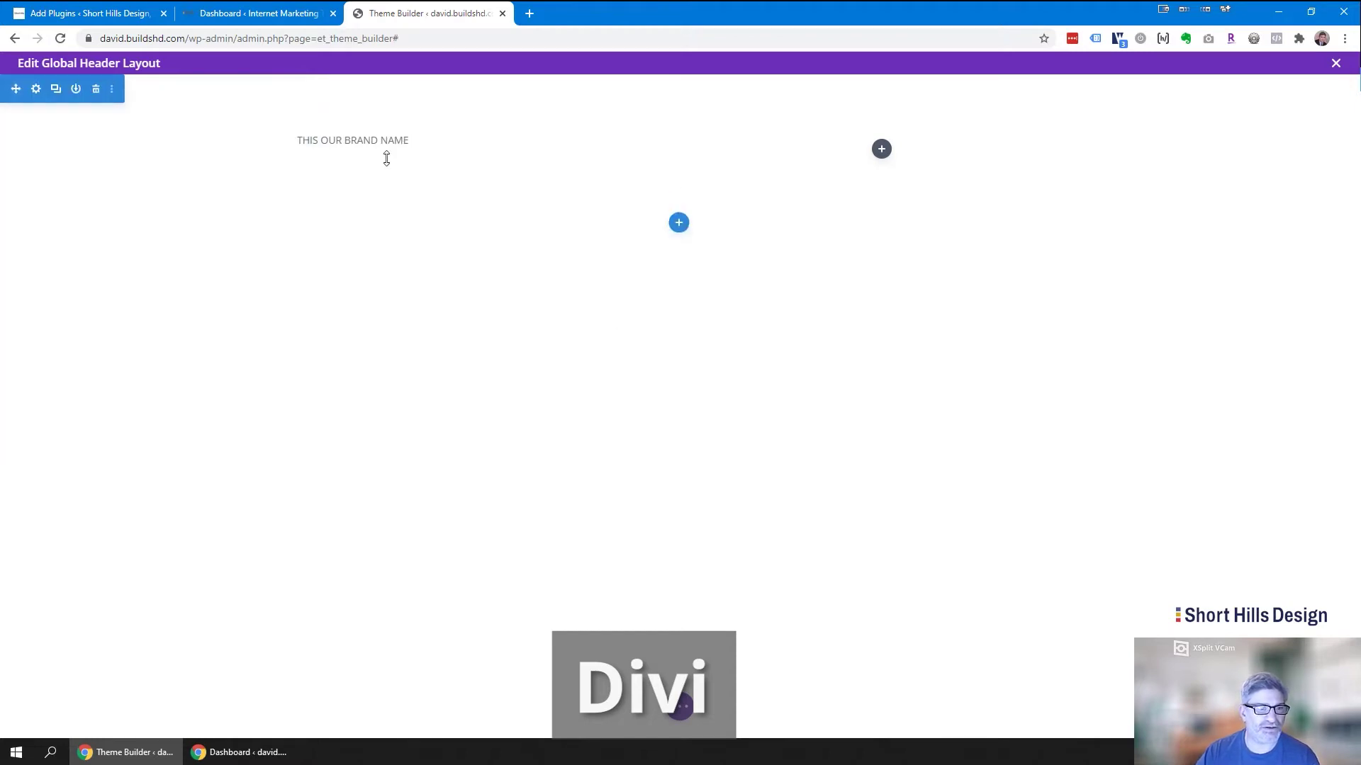
Look through the header row's design sizing and column structure options without changes.
click(334, 129)
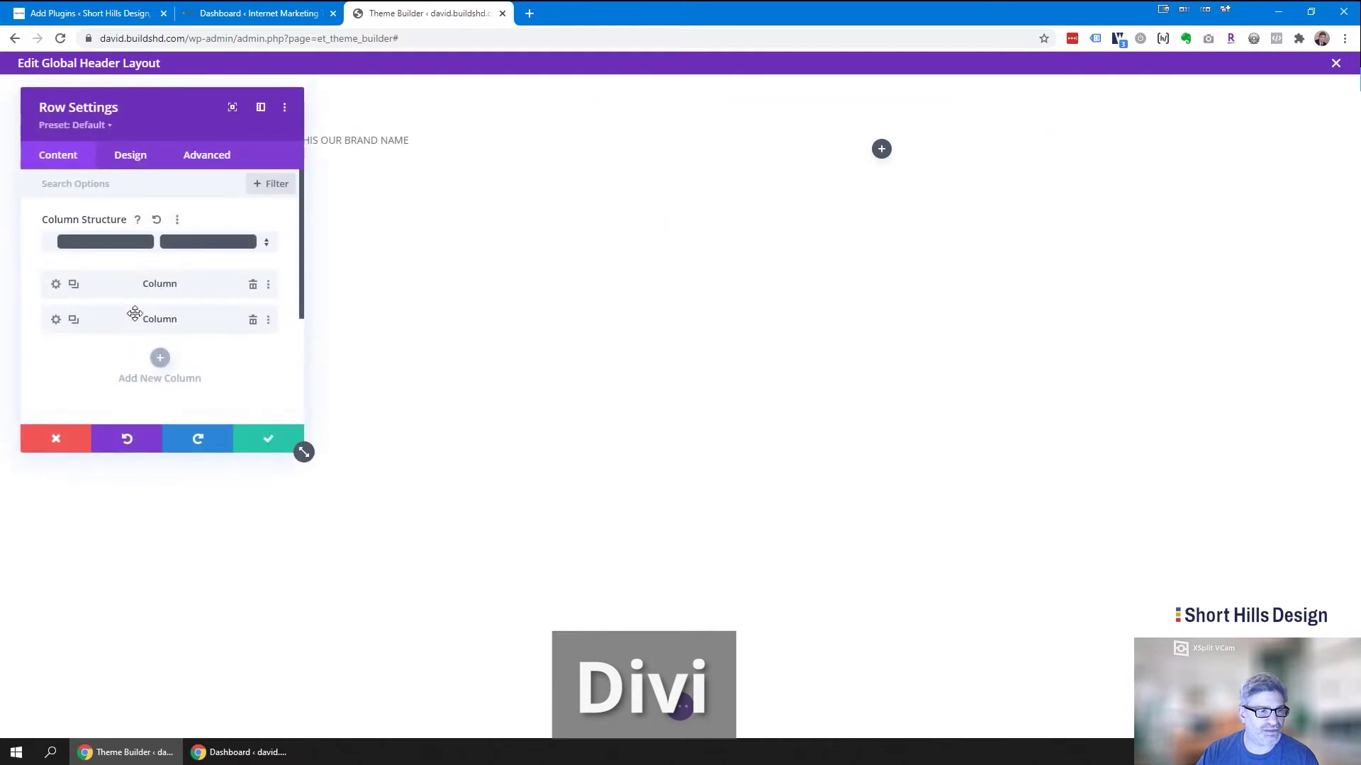
click(119, 159)
click(95, 224)
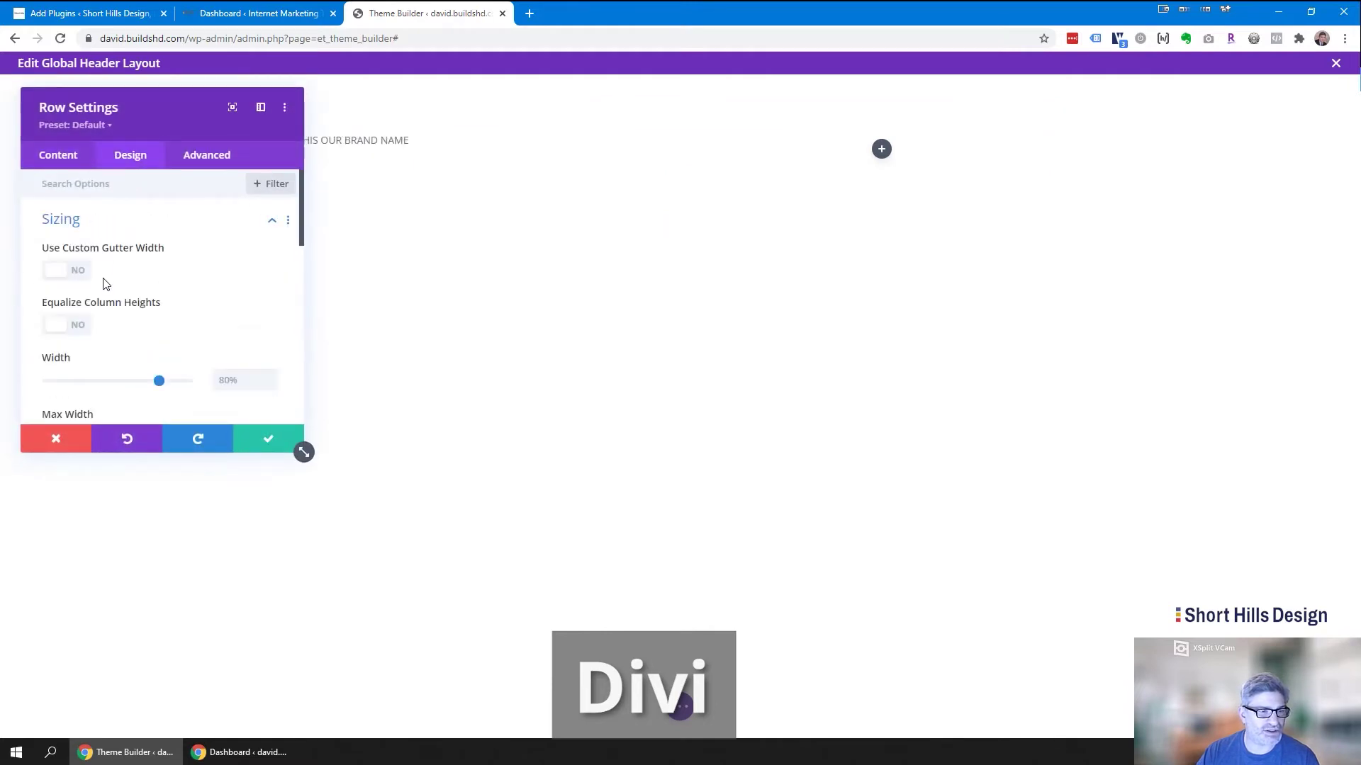
scroll(158, 374, down, 5)
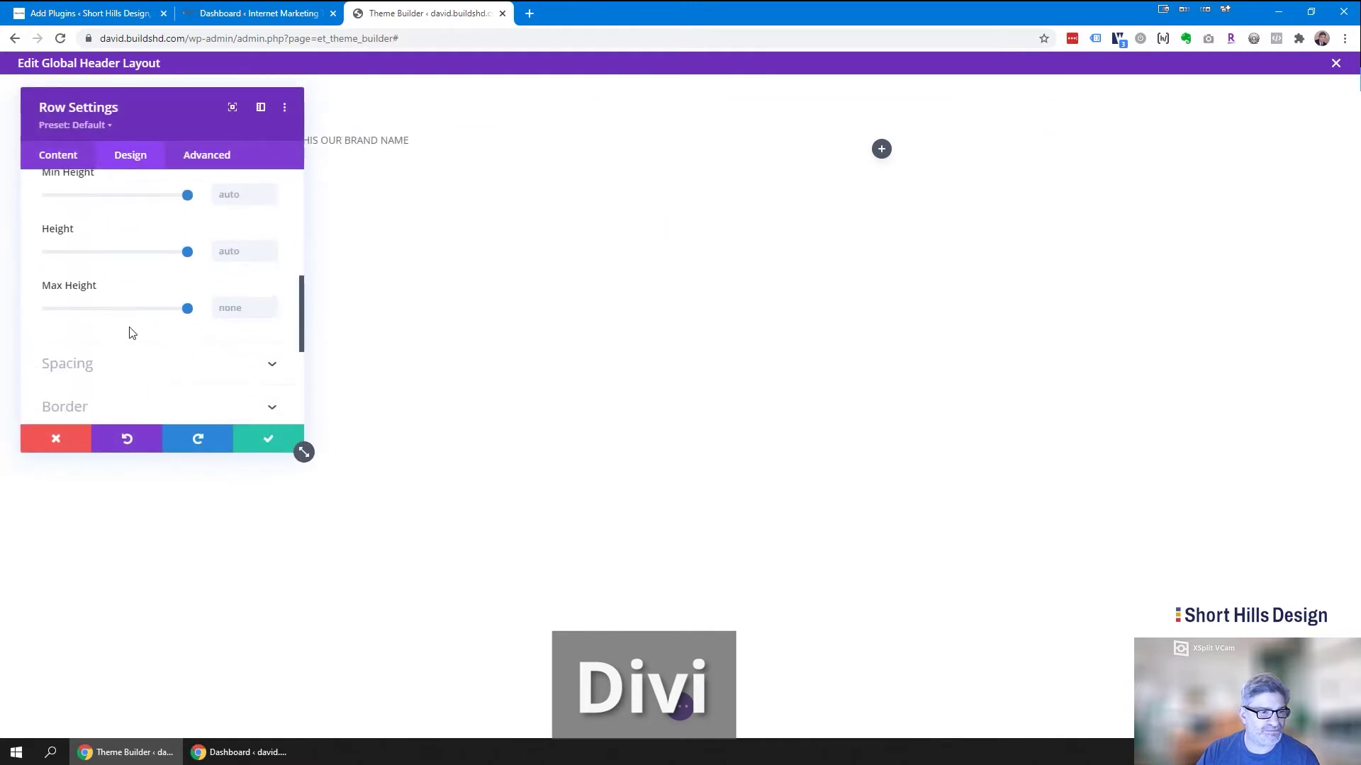
scroll(158, 341, up, 5)
click(62, 151)
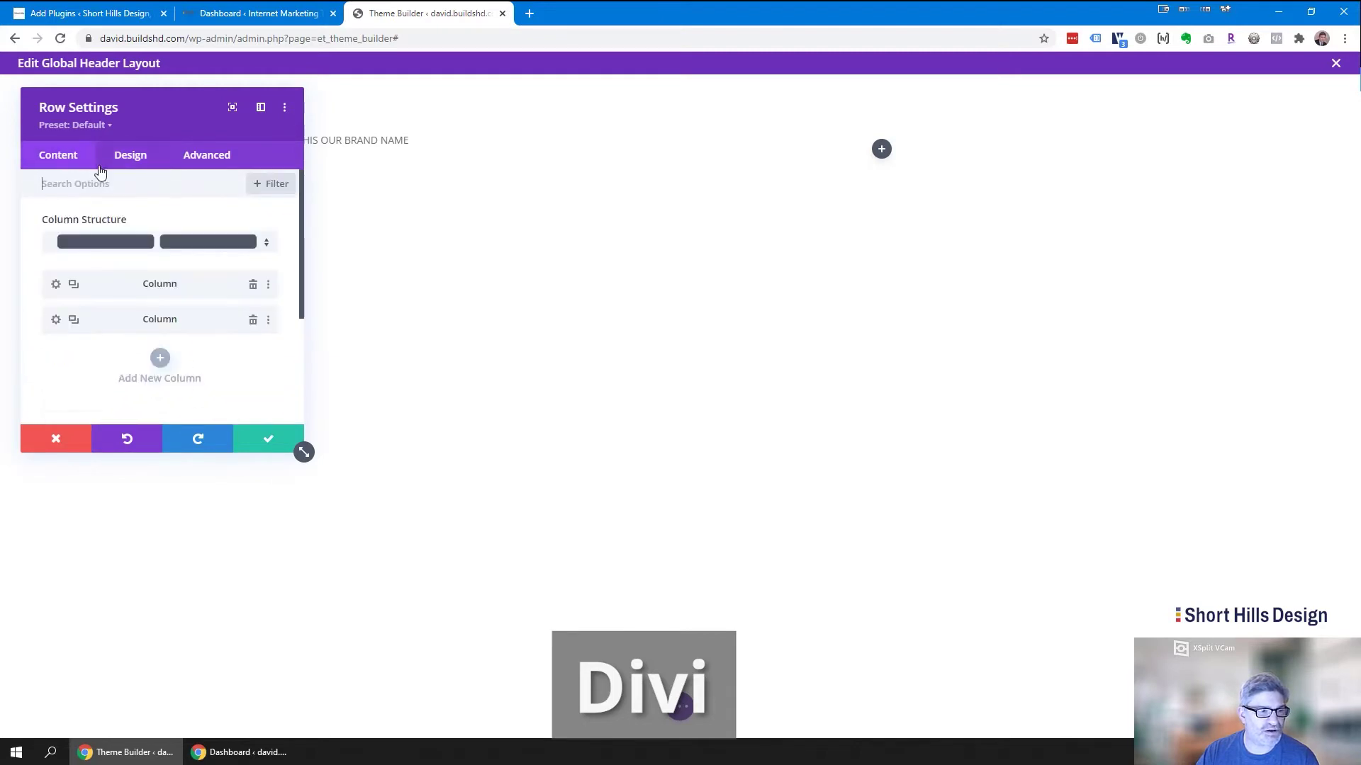
click(130, 157)
scroll(94, 234, down, 2)
scroll(79, 222, up, 2)
click(79, 220)
Give the row a 2px red bottom-only border and save.
scroll(96, 255, down, 1)
click(98, 251)
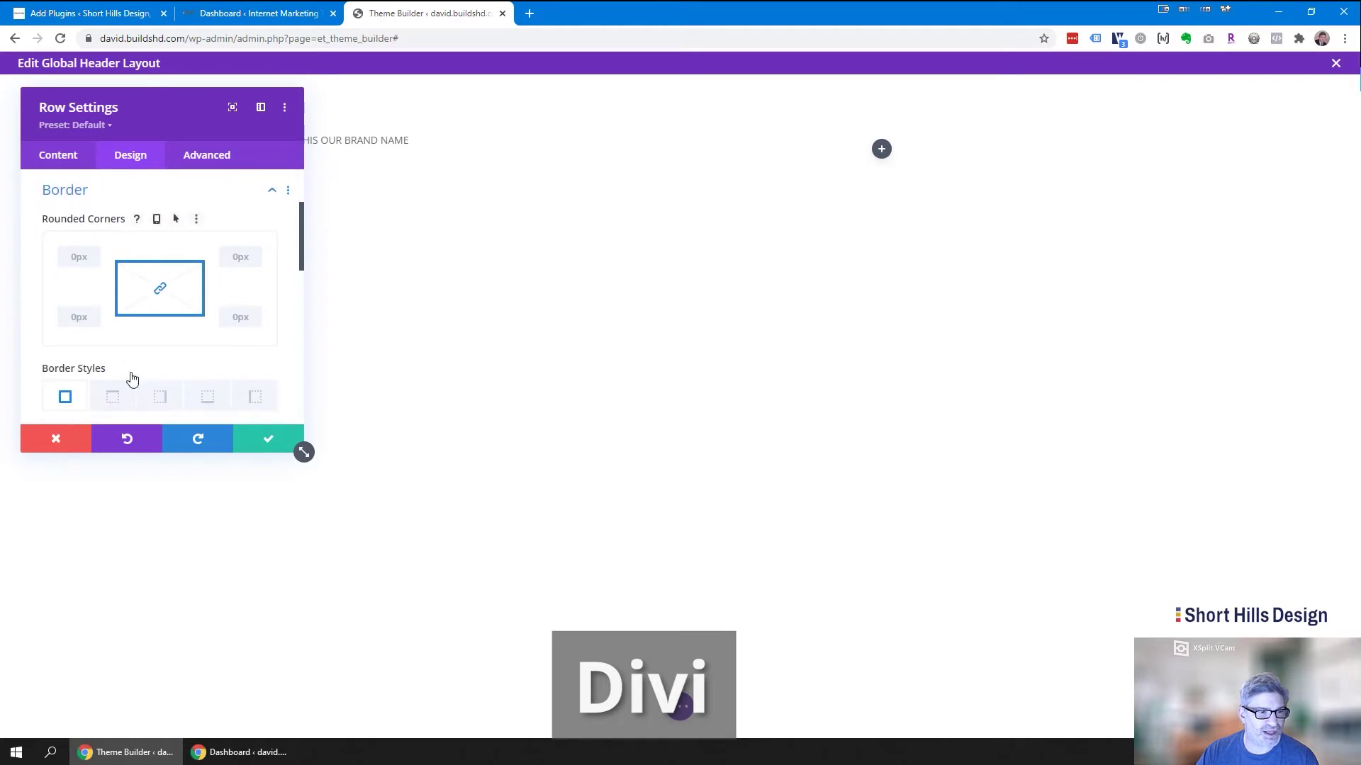
click(208, 400)
scroll(212, 382, down, 3)
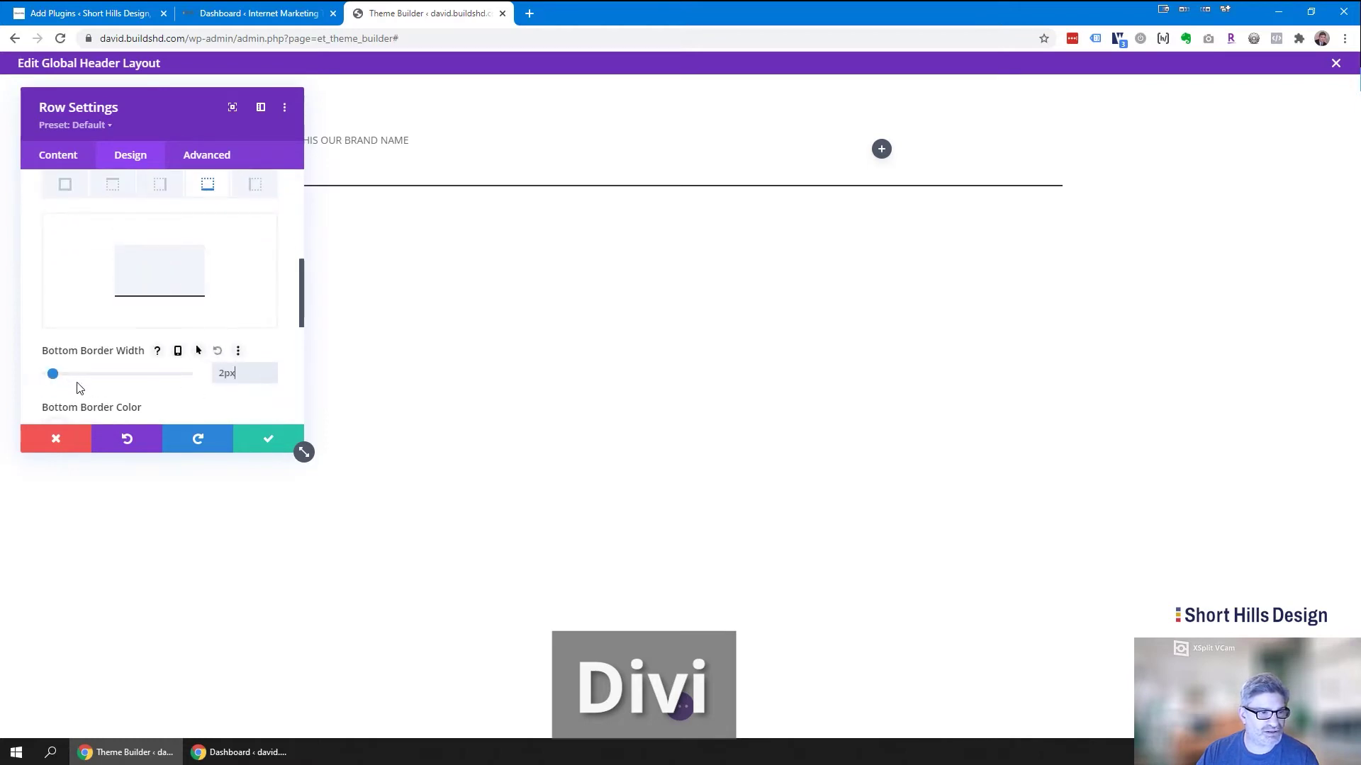
scroll(106, 319, down, 1)
click(135, 367)
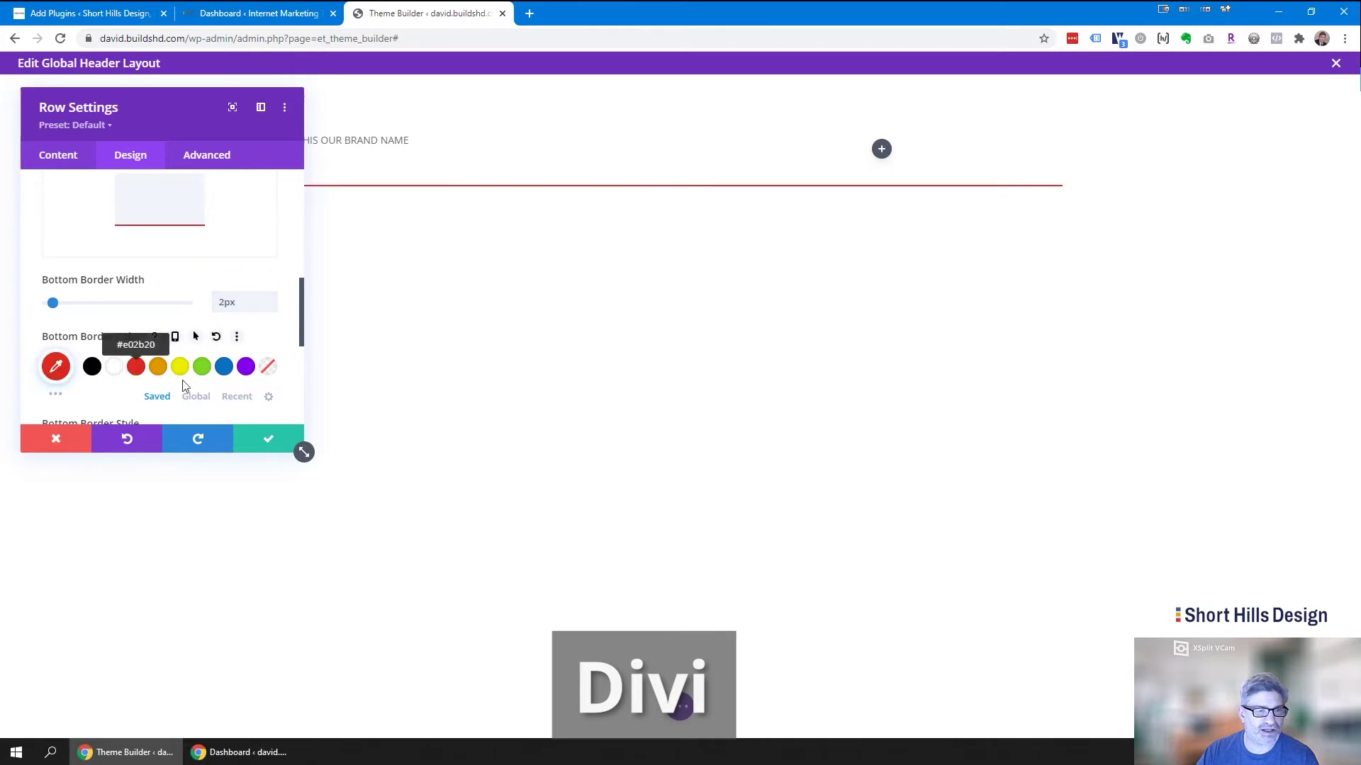
click(268, 438)
Add a Social Media Follow module with Facebook and Twitter to column two, centre-aligned.
click(881, 151)
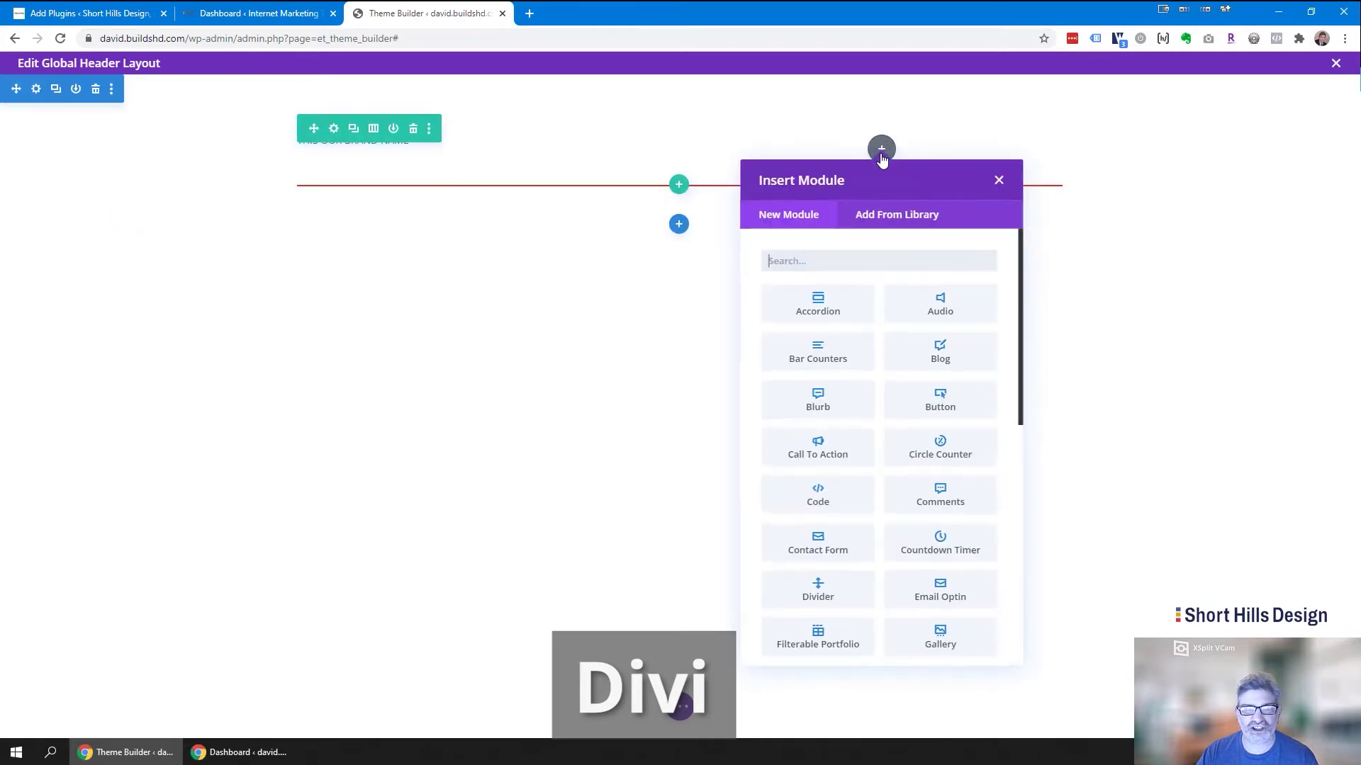
text(social)
click(819, 305)
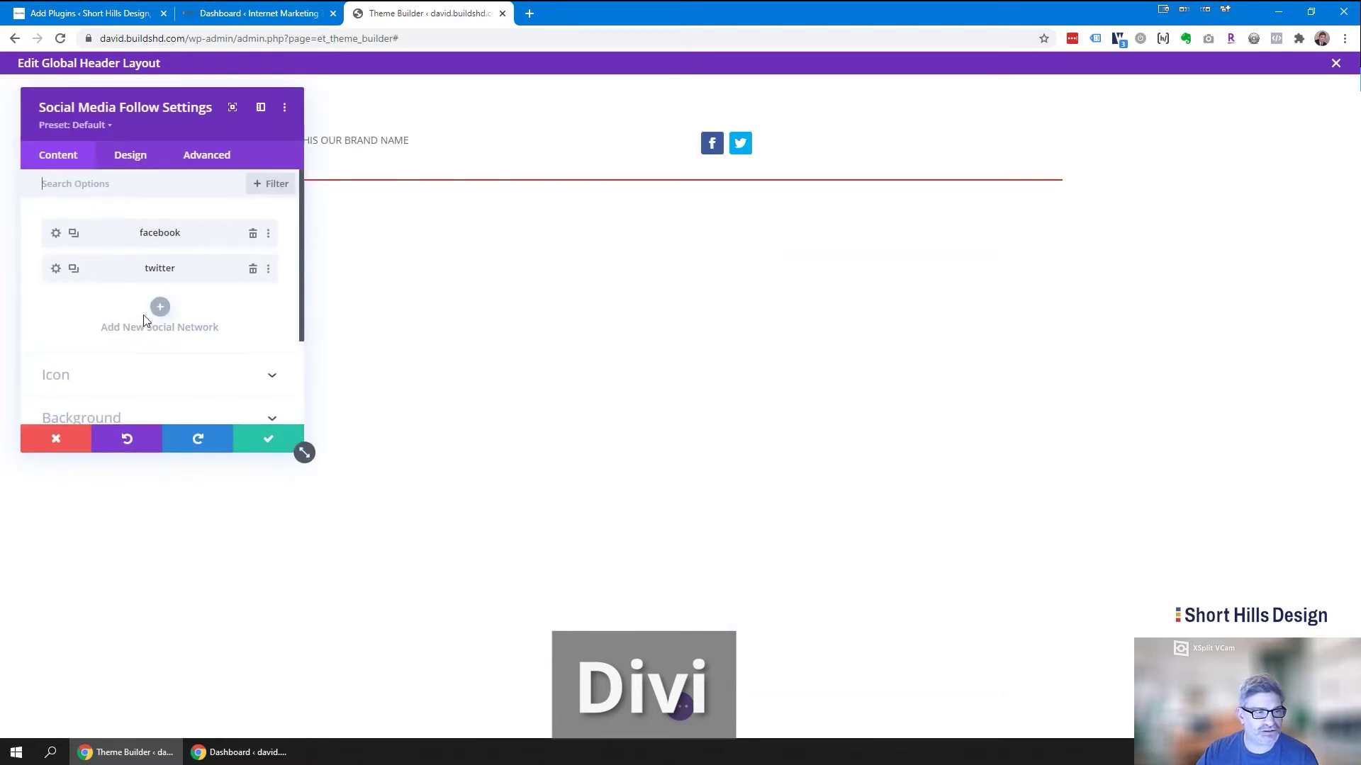
click(294, 443)
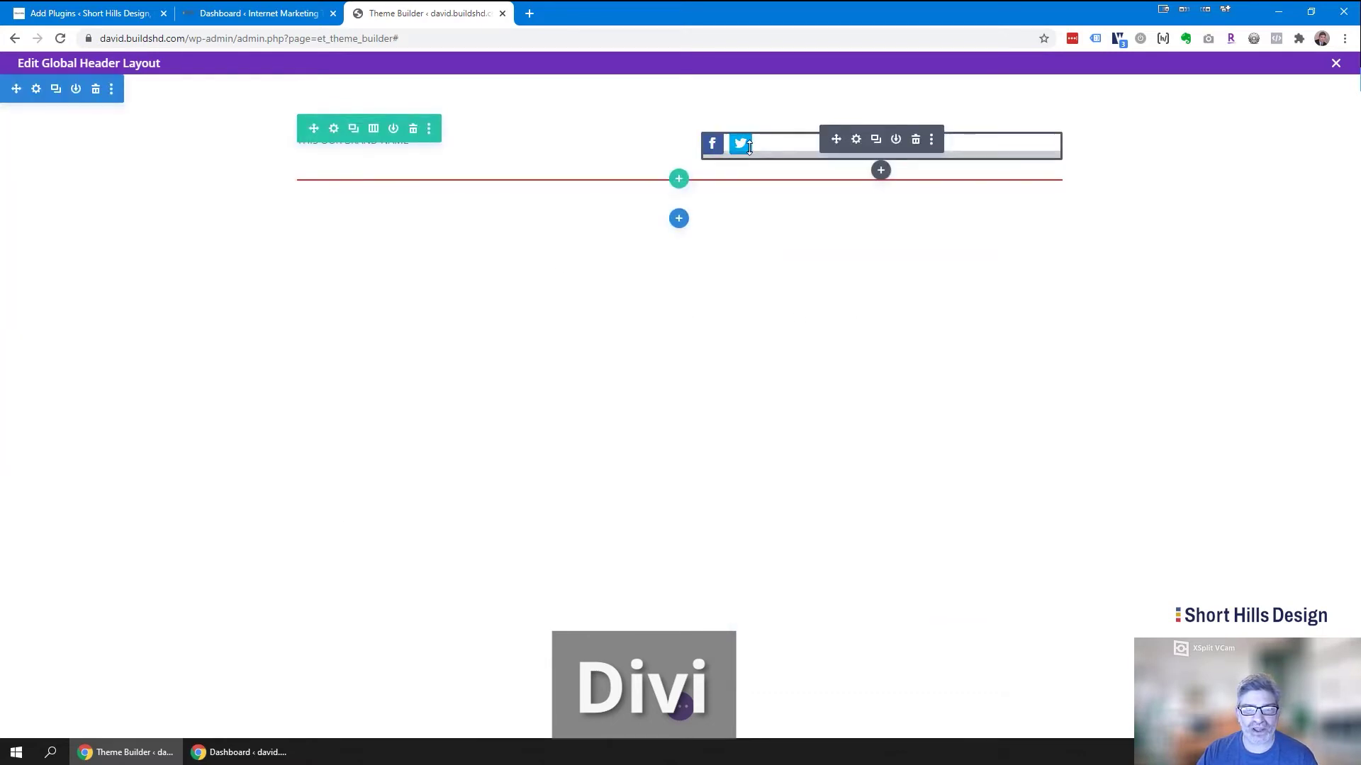
click(856, 140)
click(131, 156)
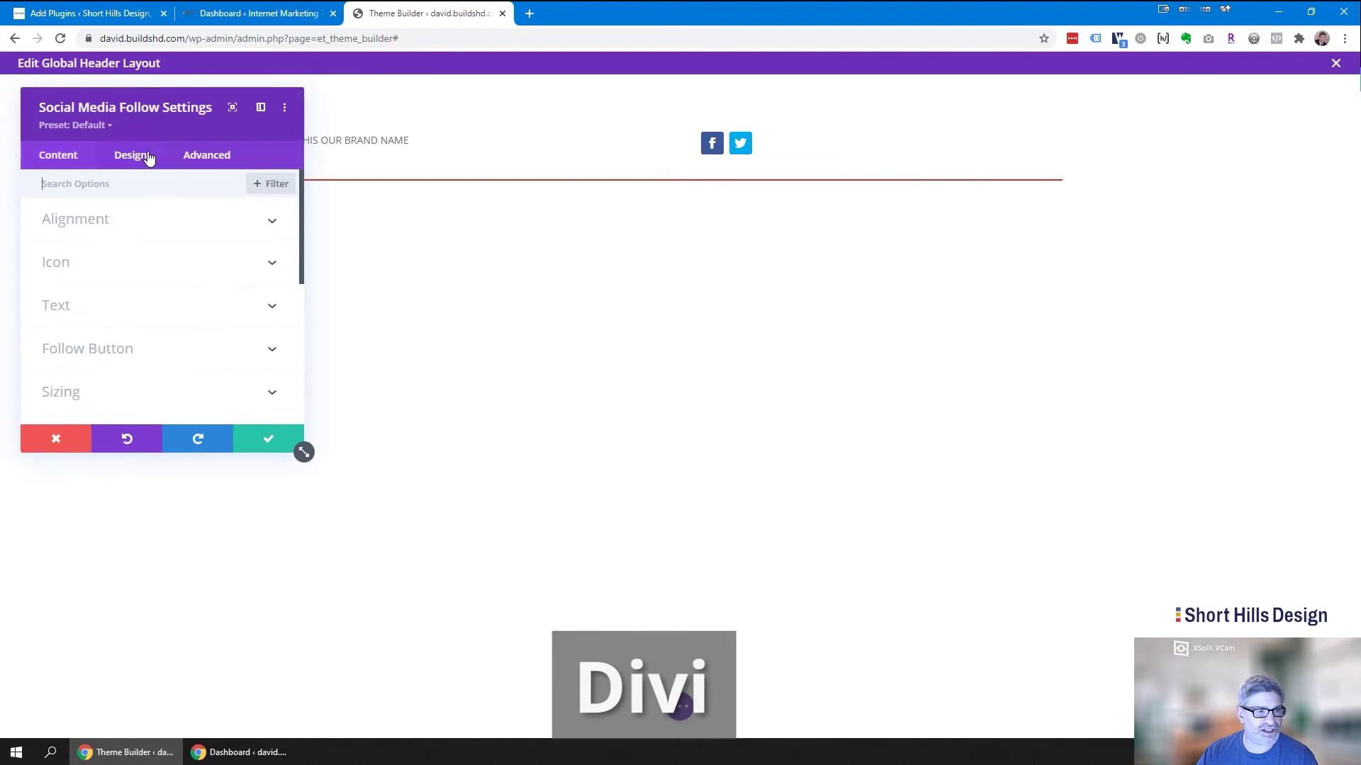
click(142, 234)
click(147, 272)
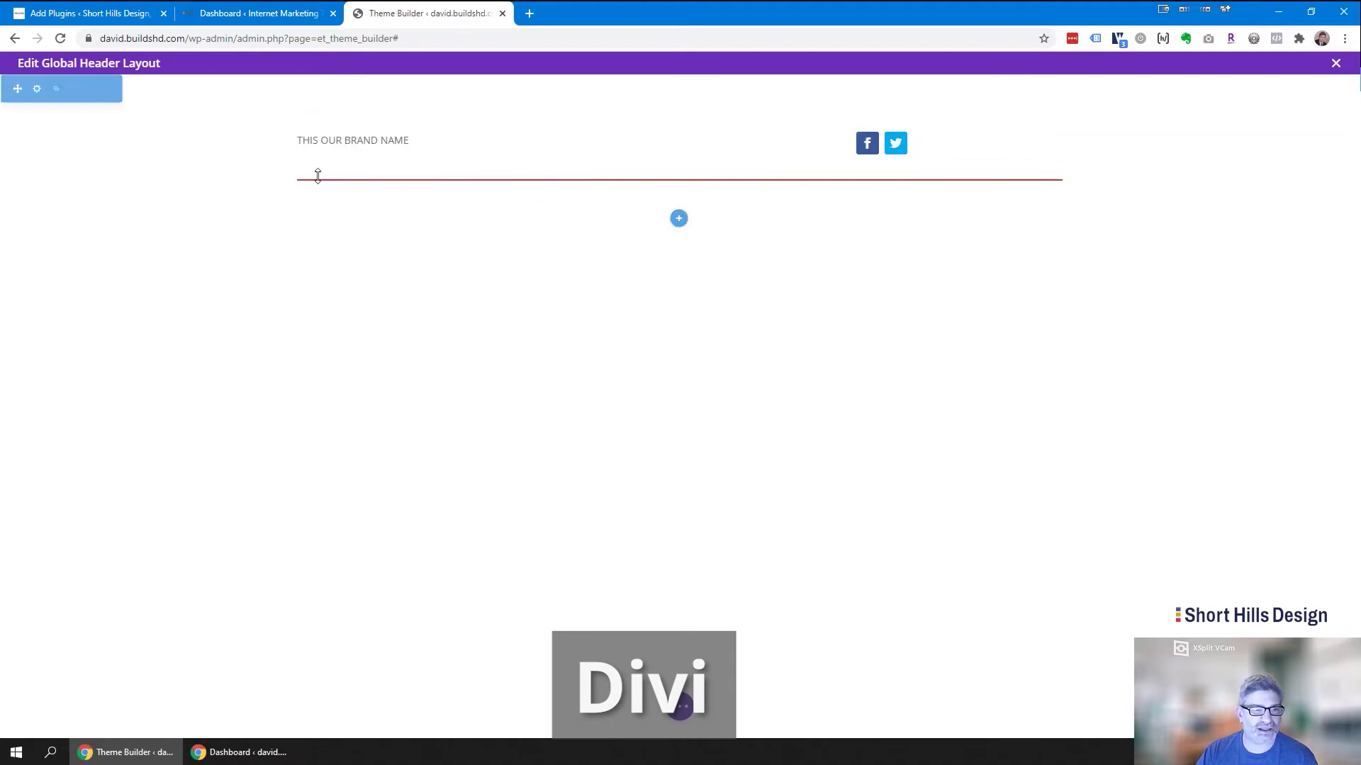
Add a gradient background to the header section with a fully transparent top colour.
click(35, 90)
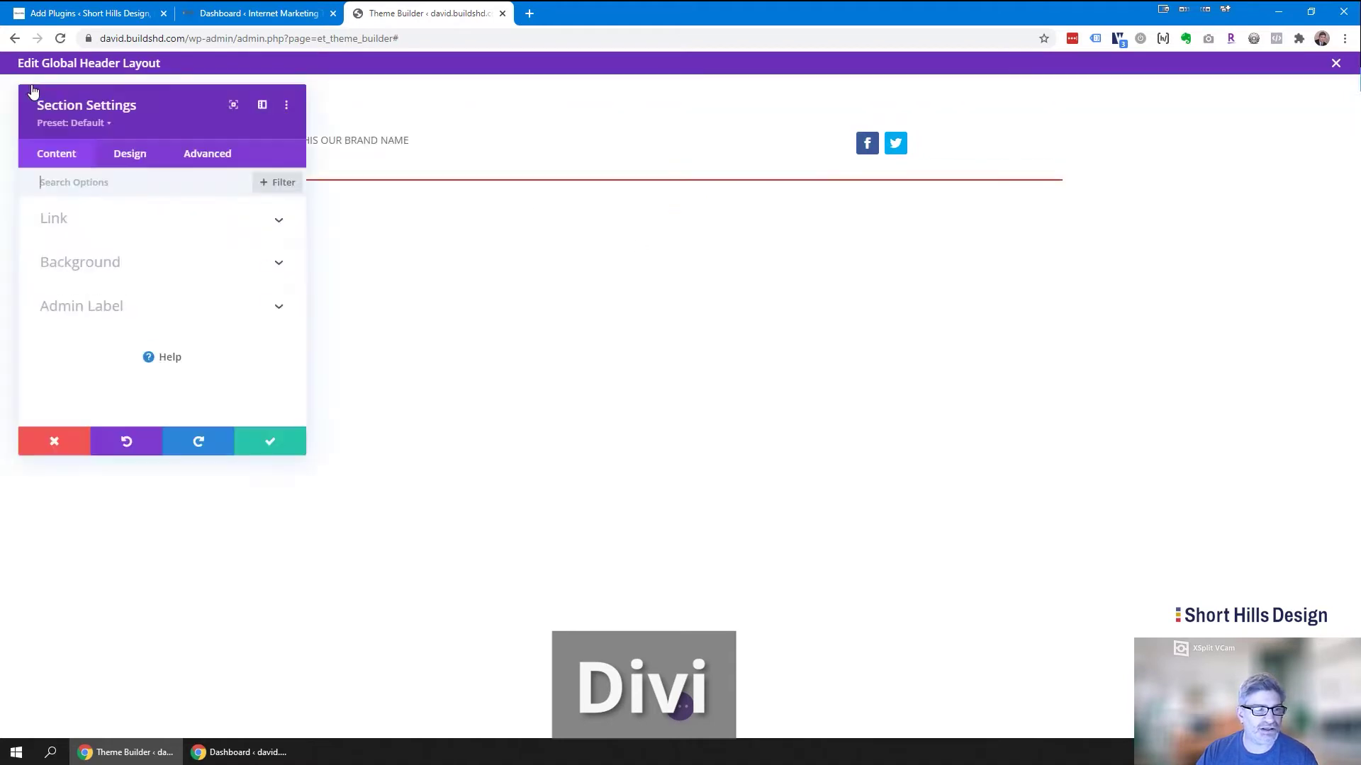
click(125, 156)
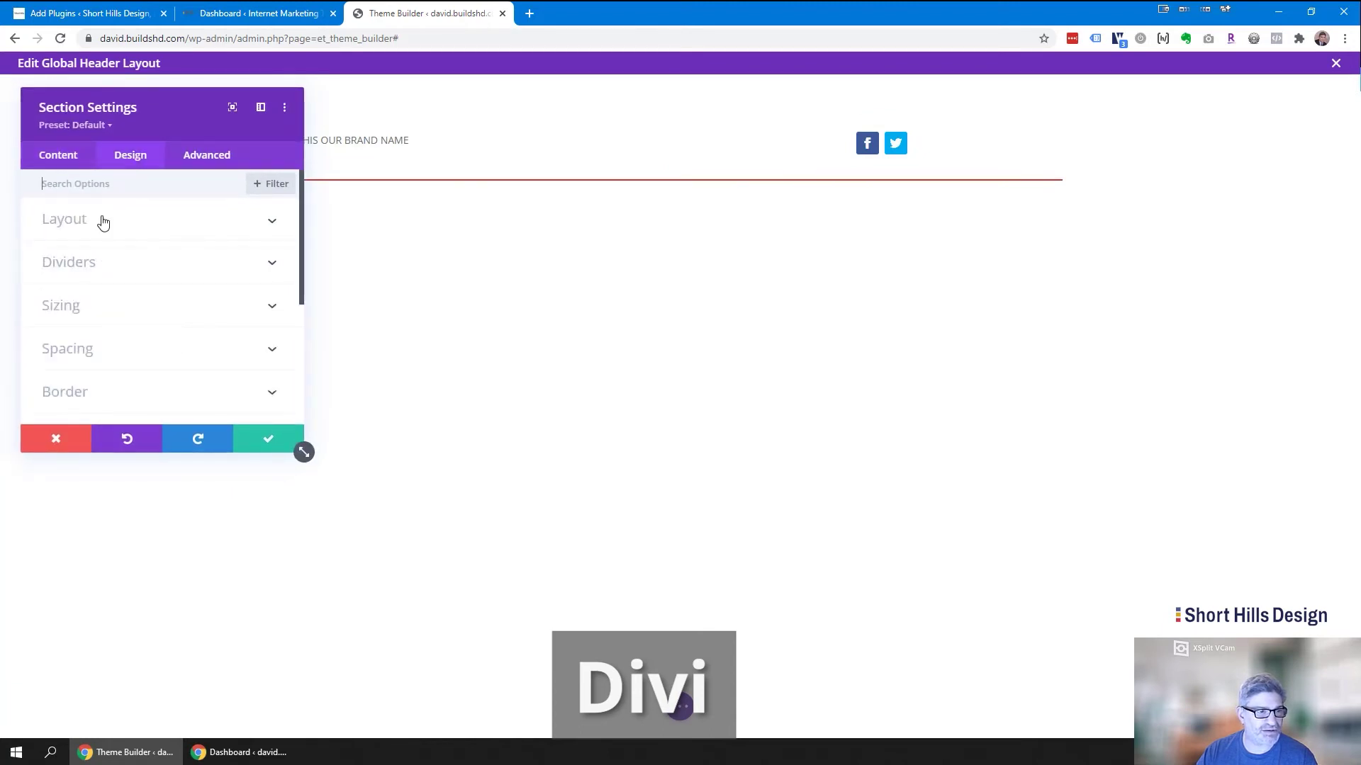
click(61, 157)
click(63, 264)
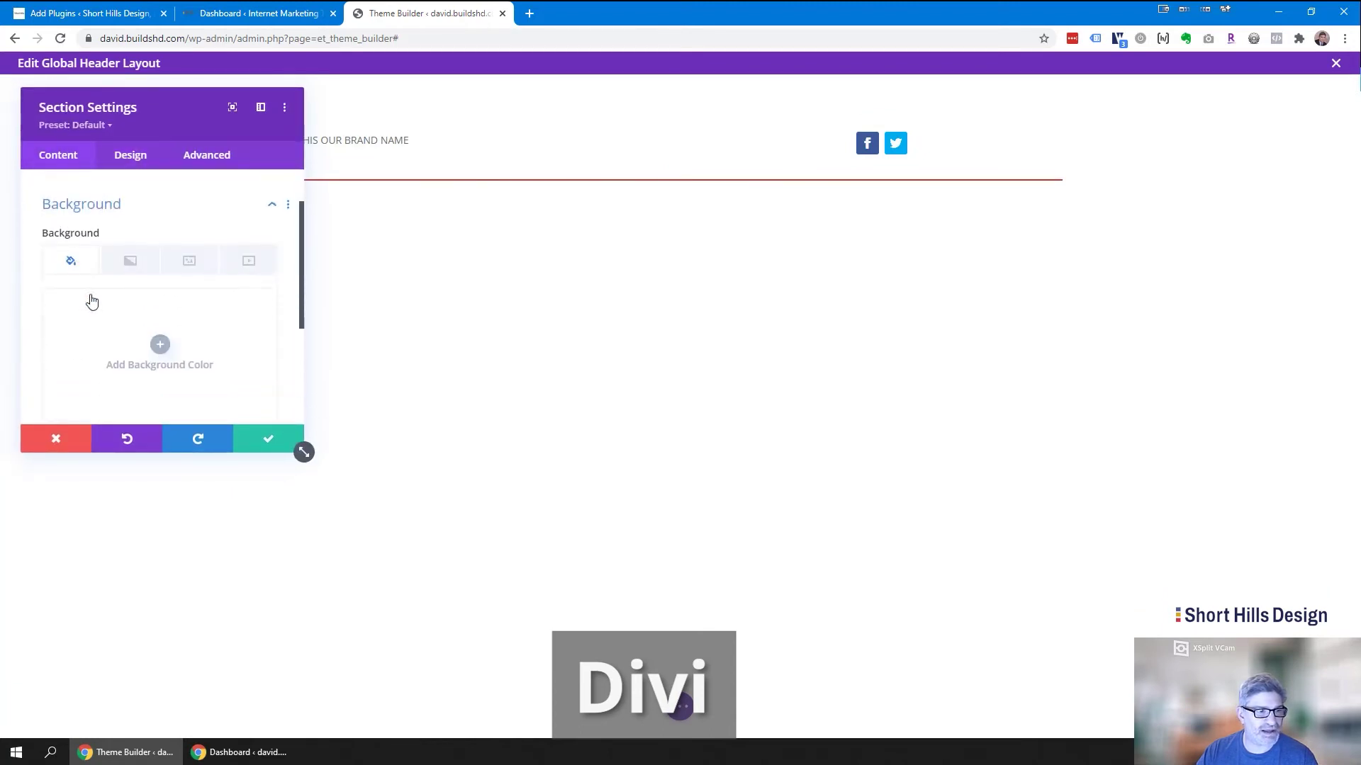
click(131, 248)
click(159, 331)
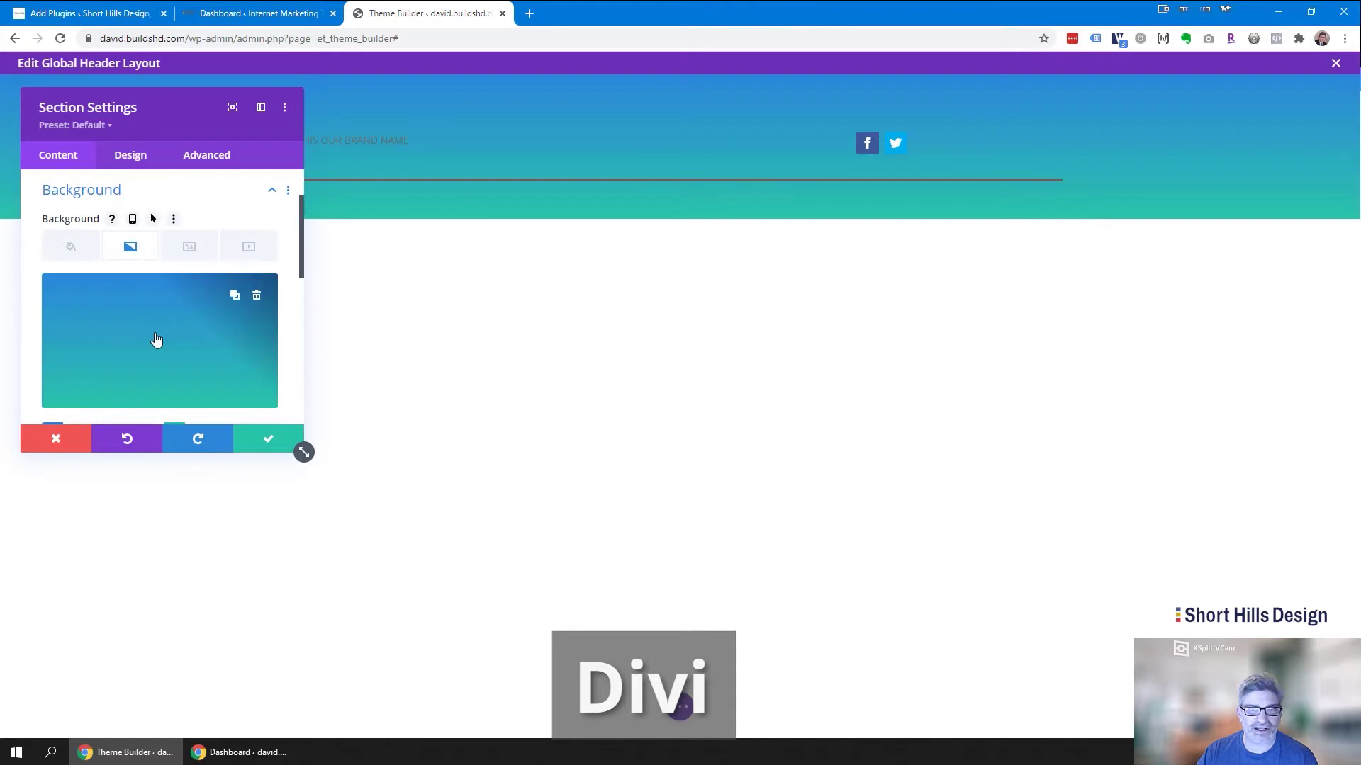
click(223, 295)
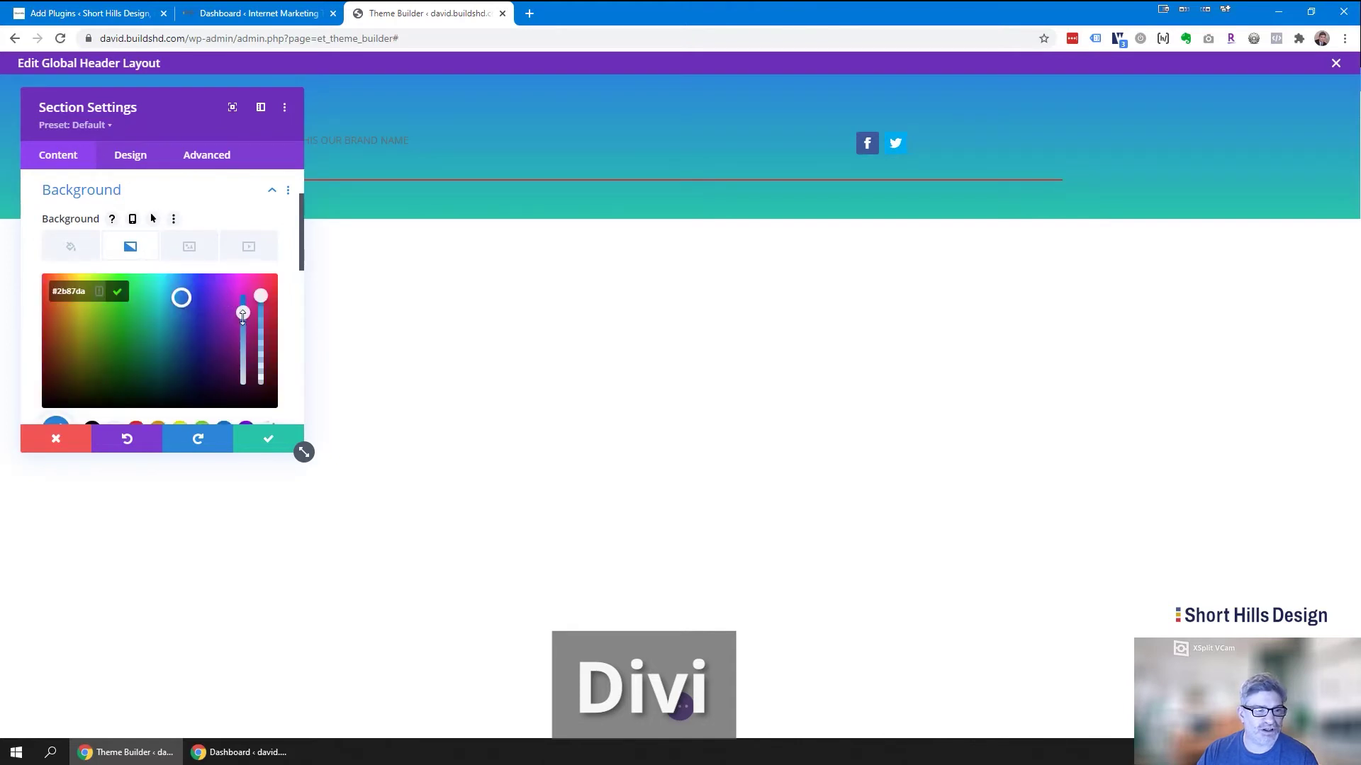
drag(243, 313, 249, 405)
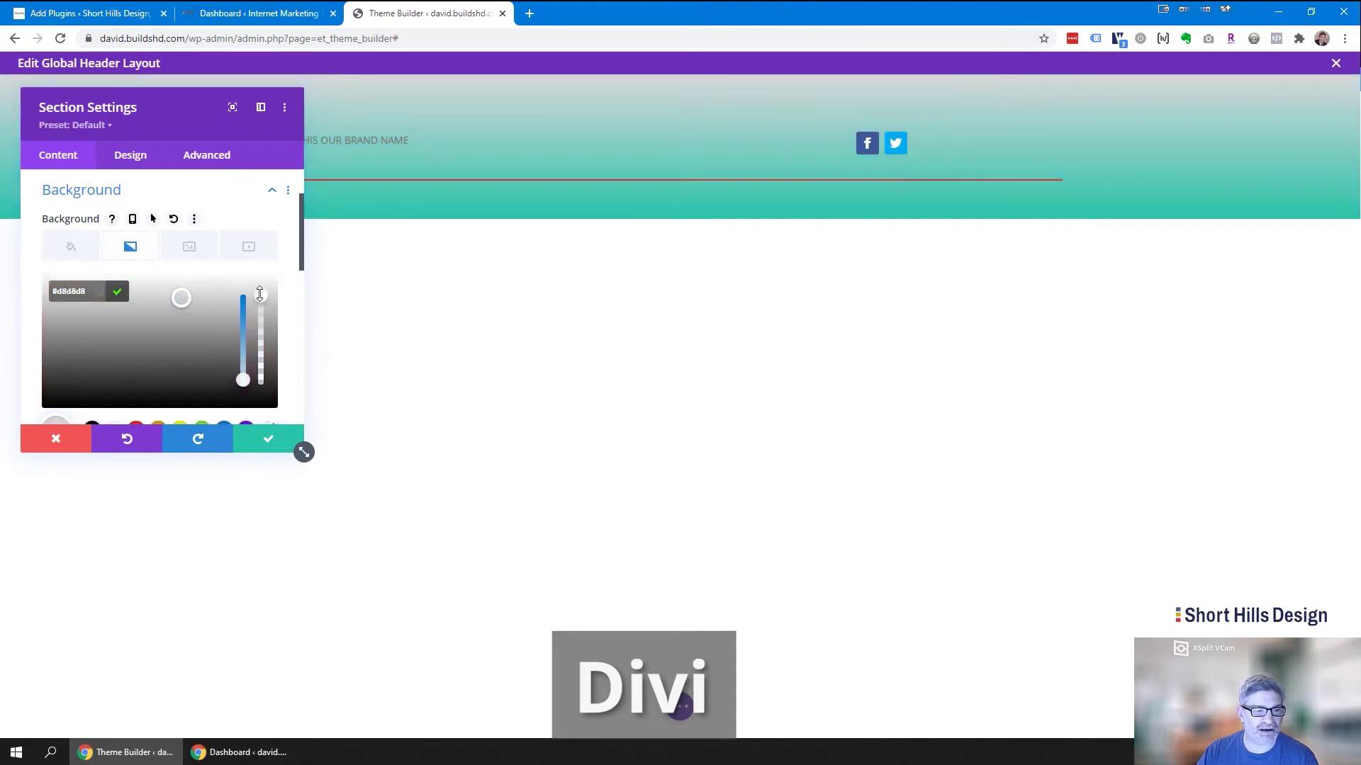
drag(259, 294, 243, 381)
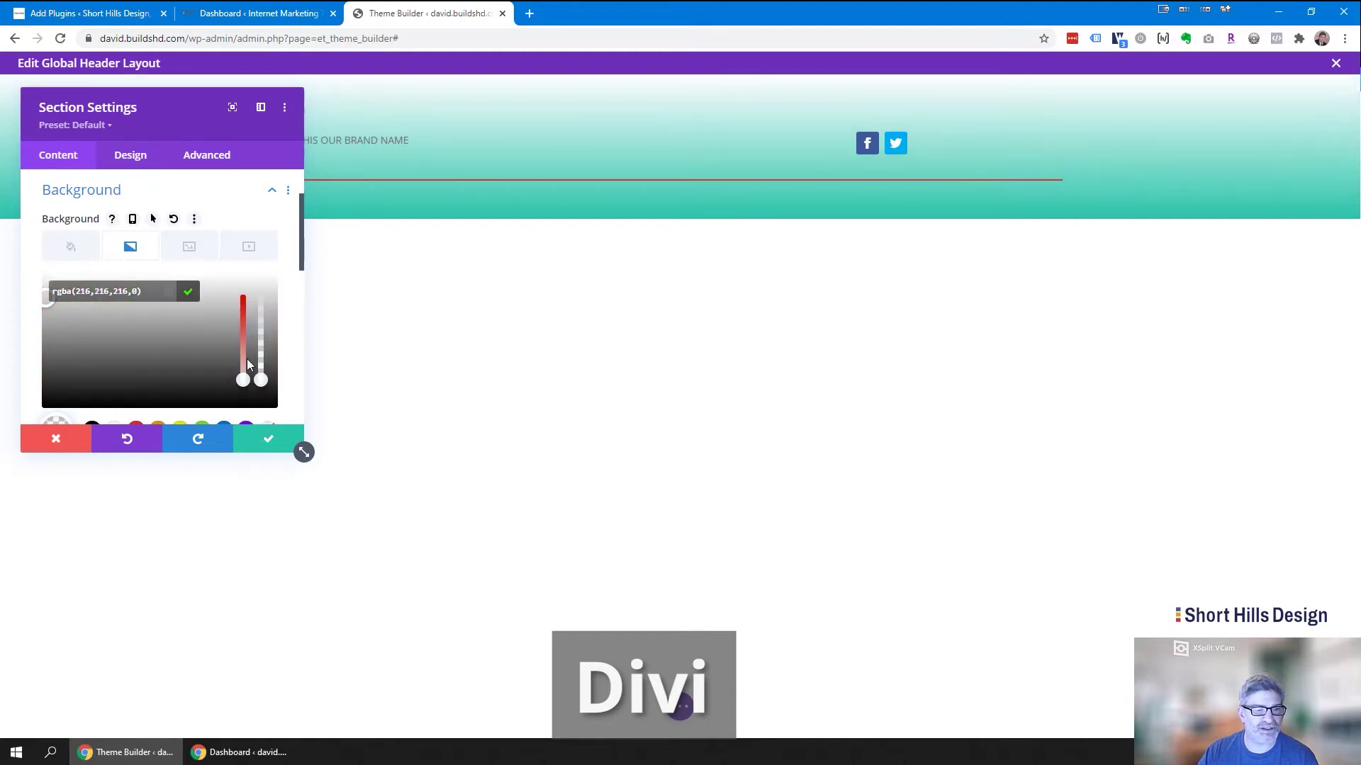
click(210, 270)
Set the section's background colour to #666666 behind the gradient and save.
click(73, 263)
click(153, 327)
click(171, 359)
click(268, 439)
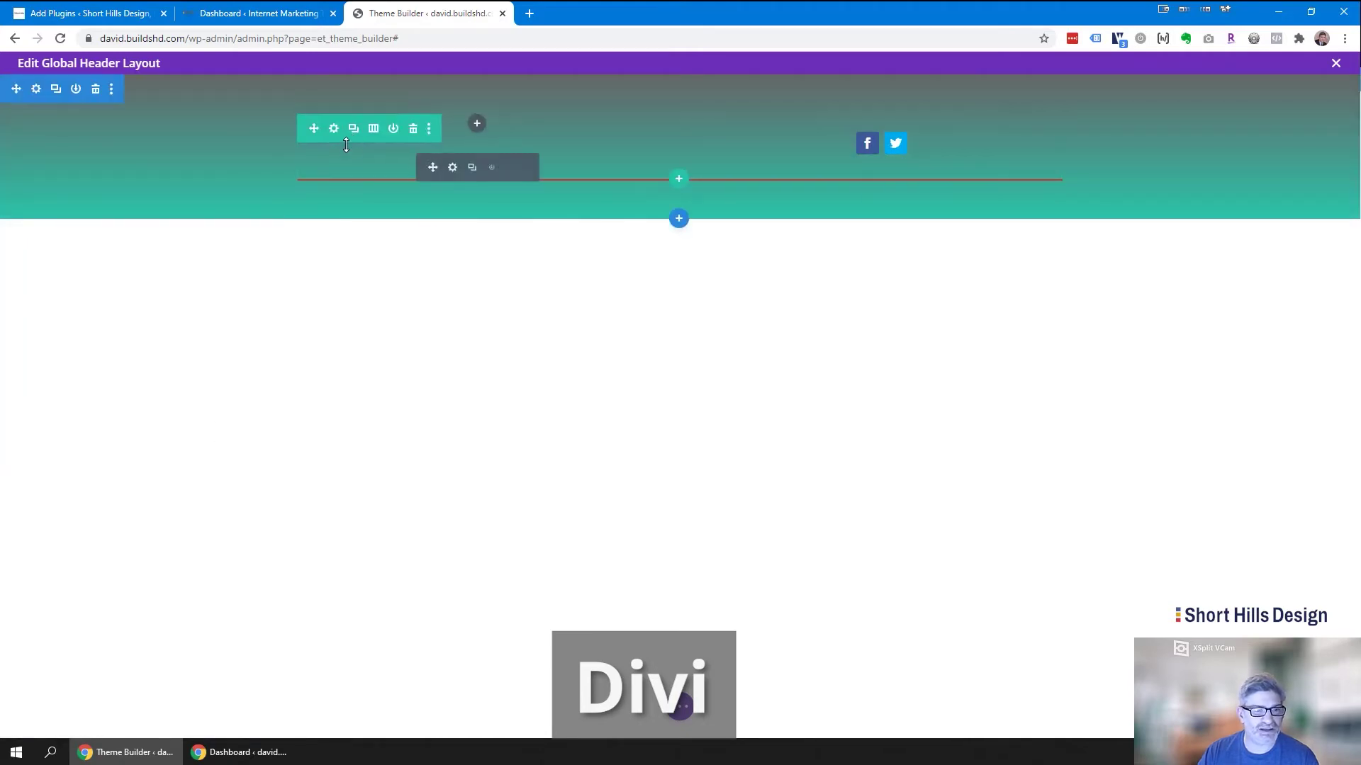
Check the header row's design and content settings, closing them unchanged.
click(345, 134)
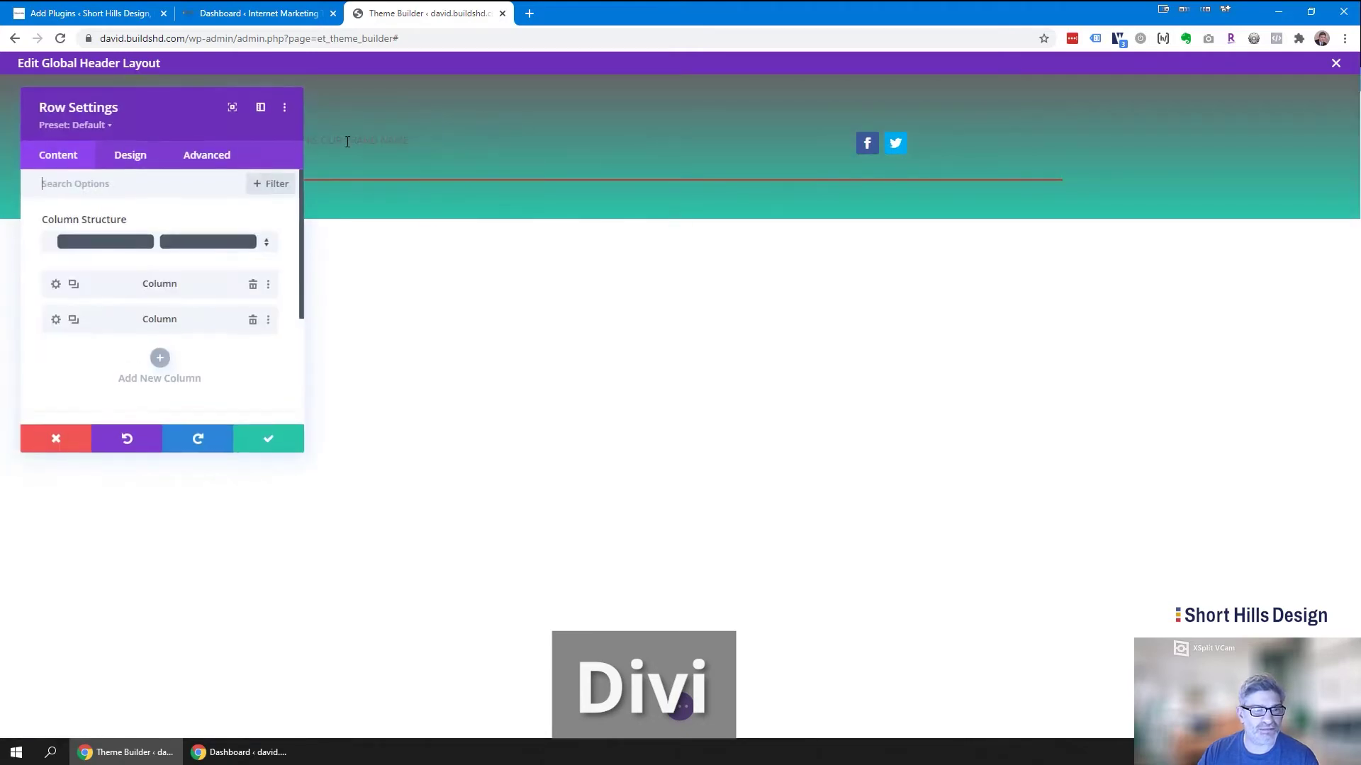
click(132, 157)
click(60, 154)
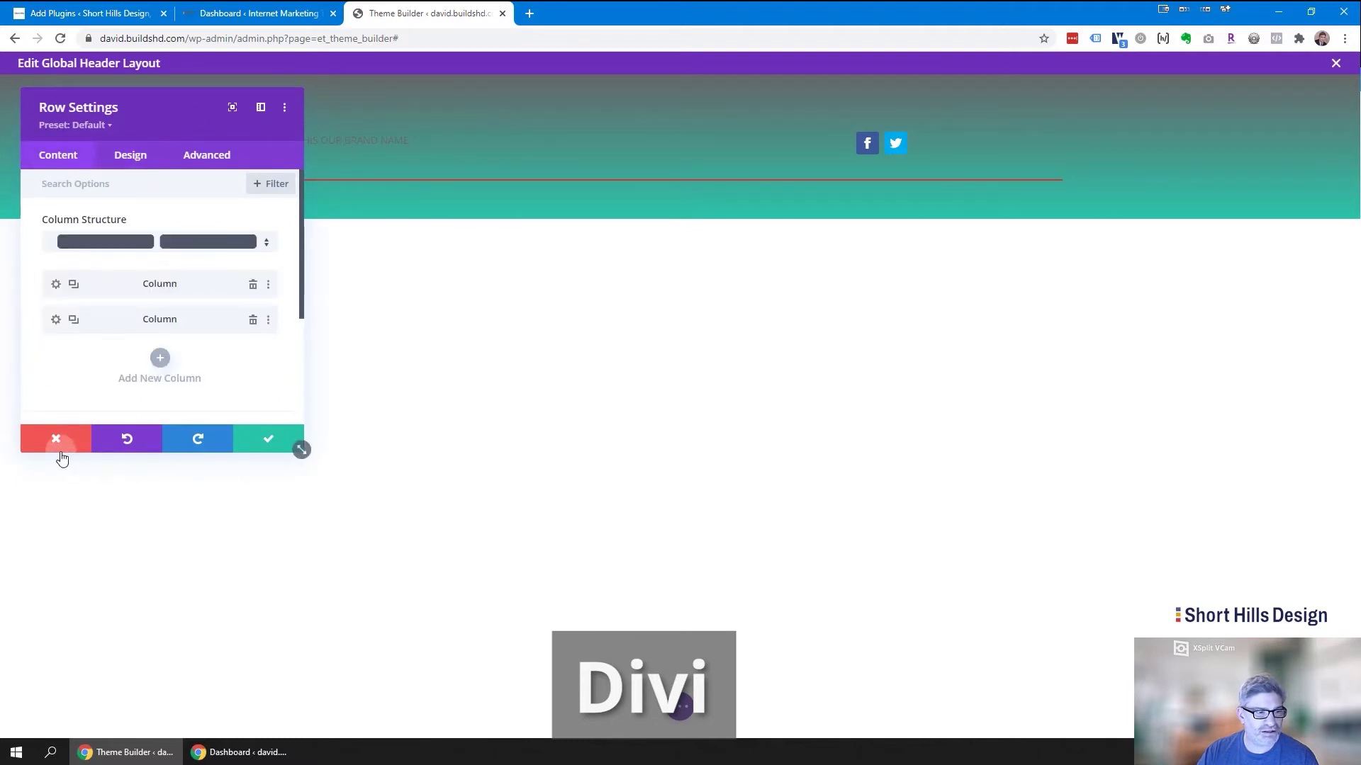
click(56, 441)
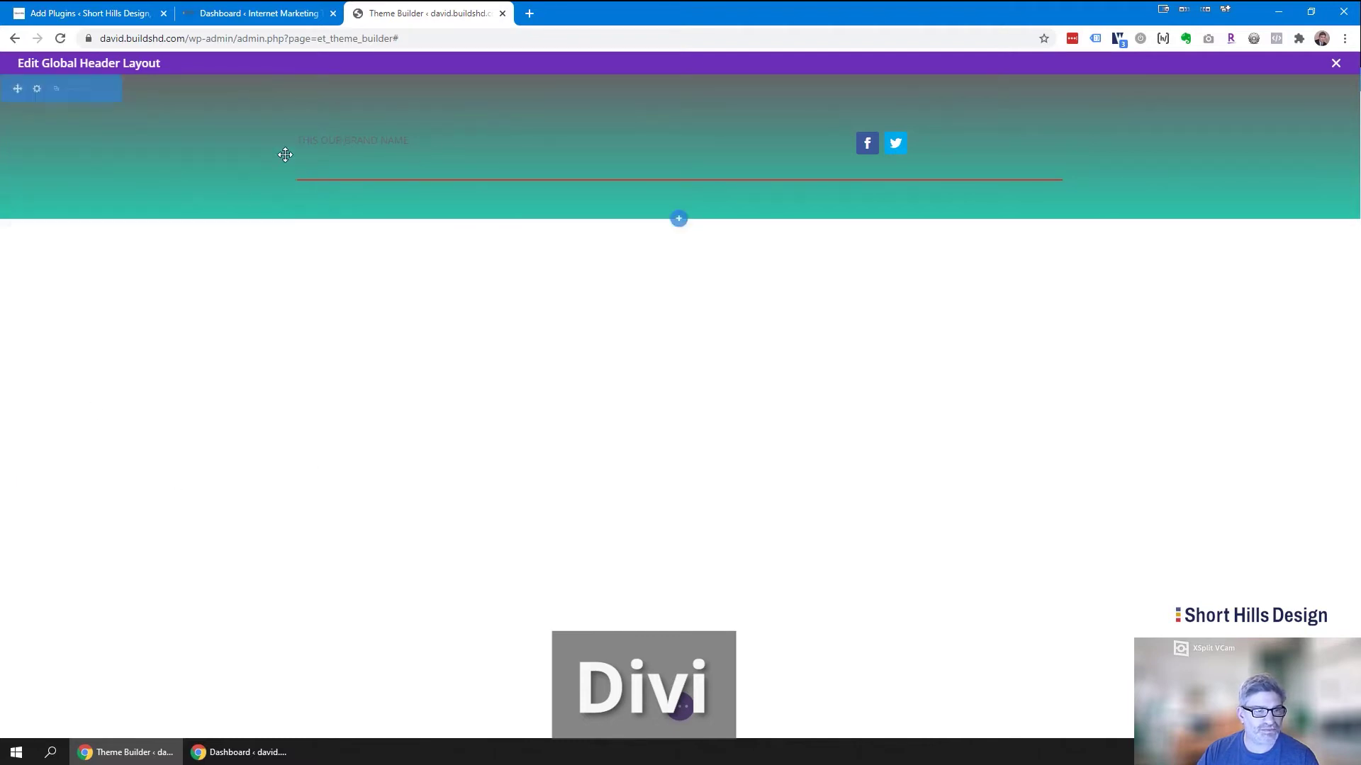
In the brand name text's design options, keep Regular font weight and set uppercase style.
click(330, 151)
scroll(177, 264, down, 5)
click(131, 157)
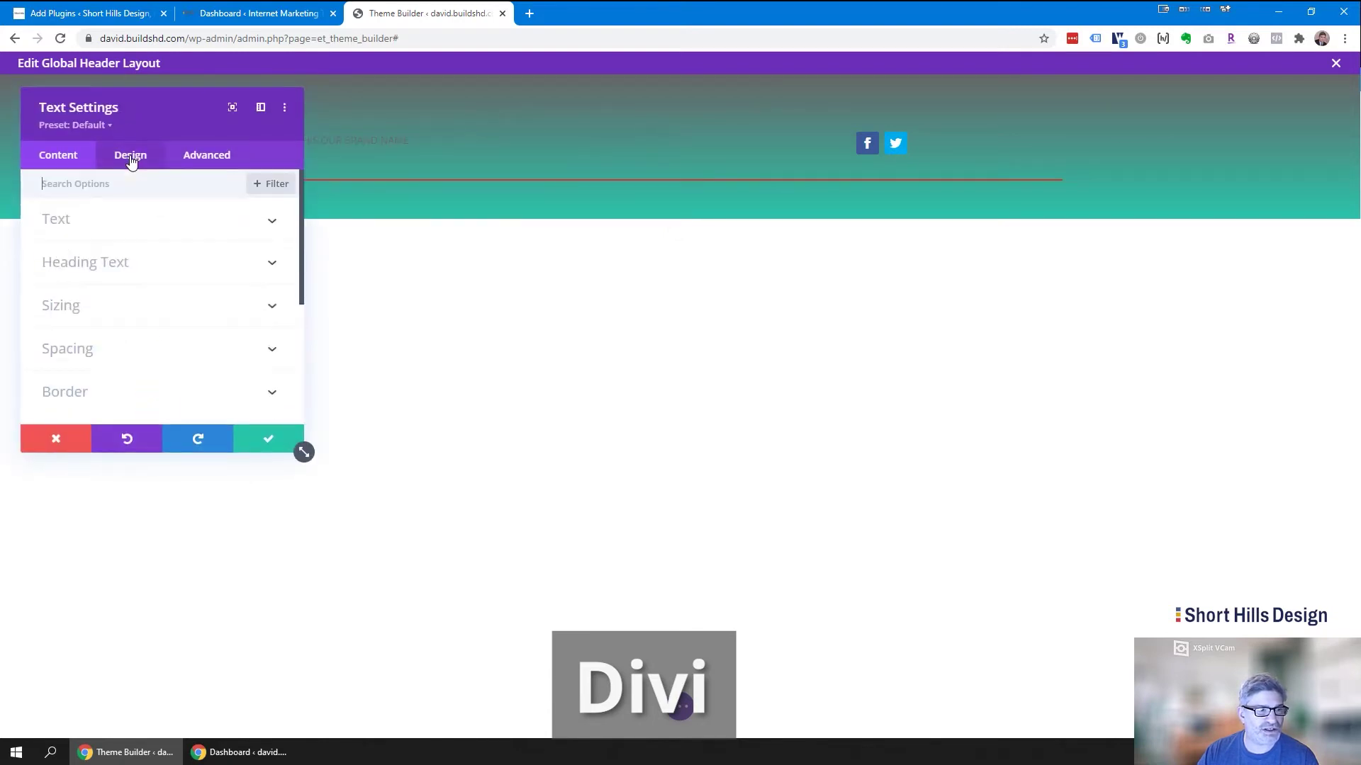
click(73, 221)
scroll(89, 305, down, 2)
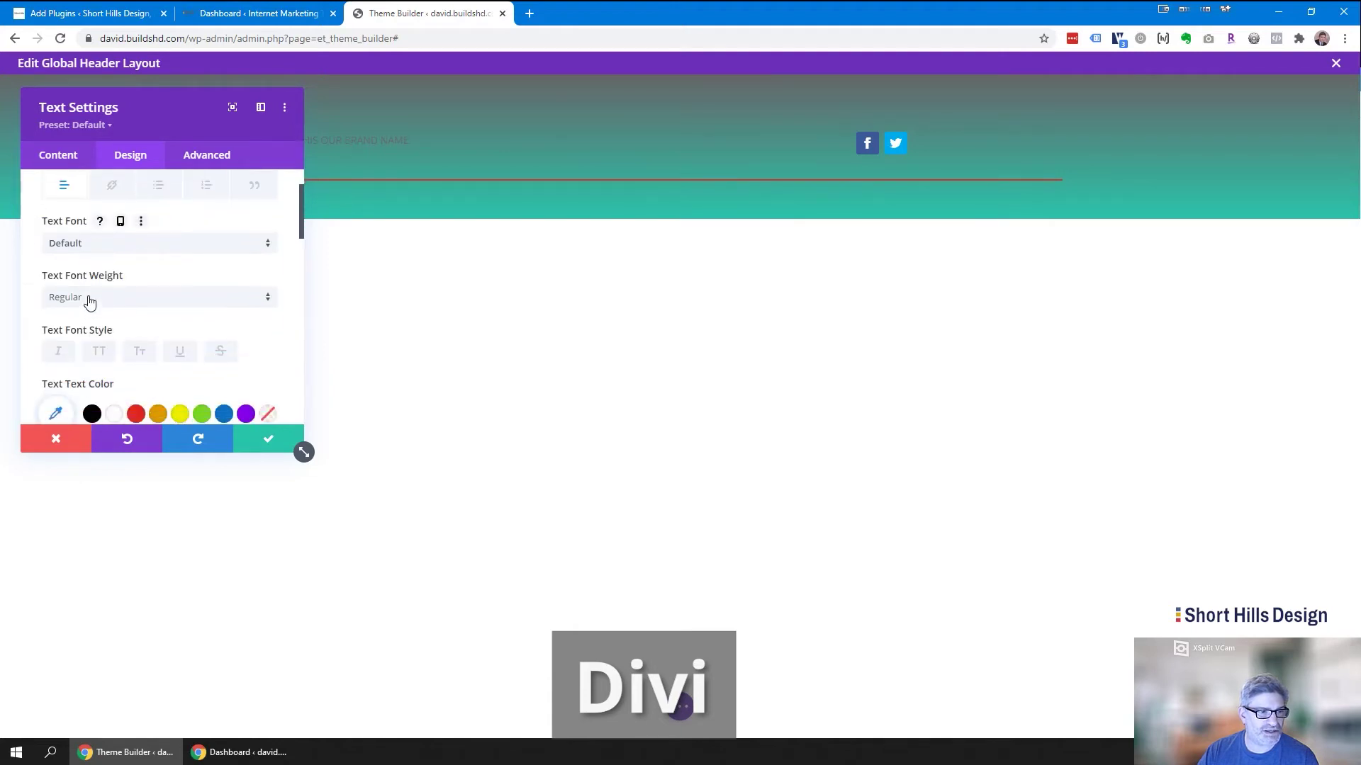
click(90, 305)
click(151, 334)
scroll(94, 334, down, 1)
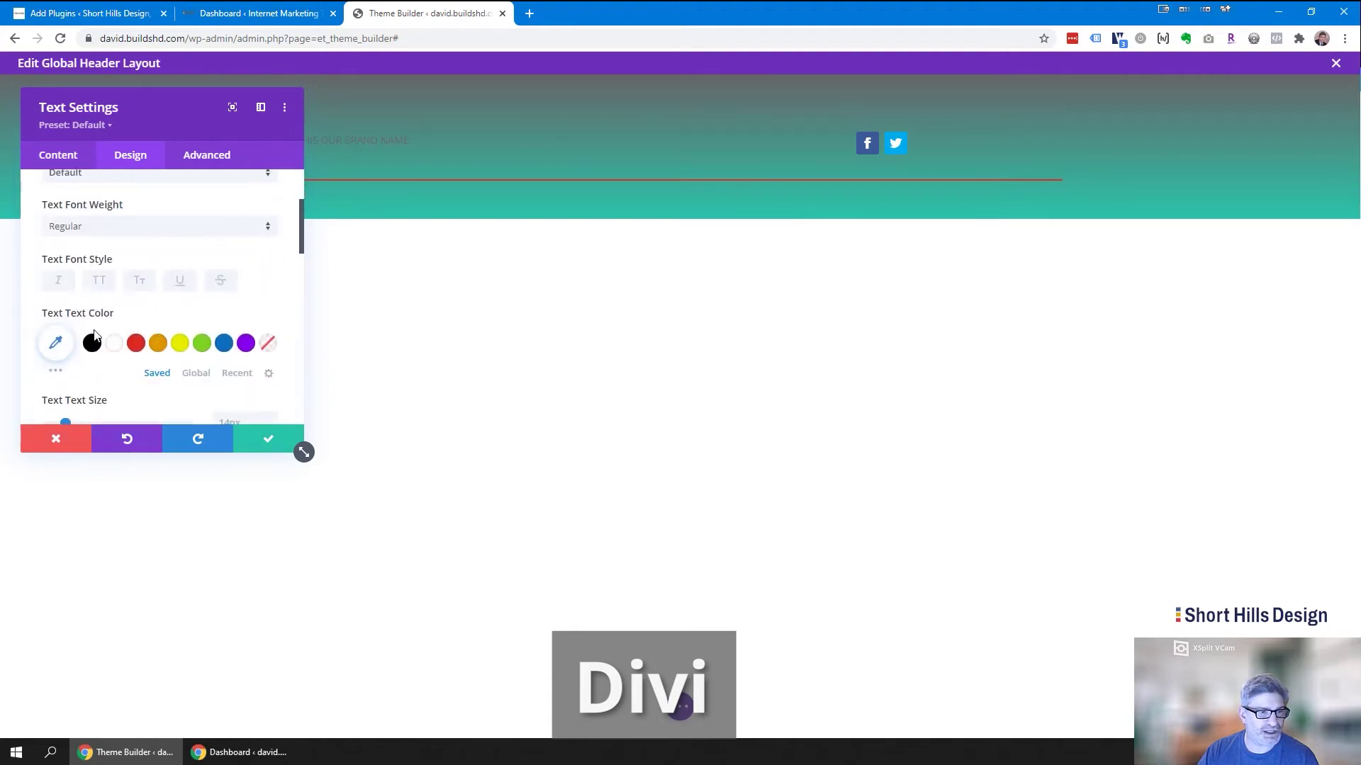
click(100, 288)
Make the brand name white, 27px, with a text shadow preset, and save.
click(113, 346)
scroll(99, 340, down, 2)
drag(67, 283, 84, 283)
scroll(124, 370, down, 1)
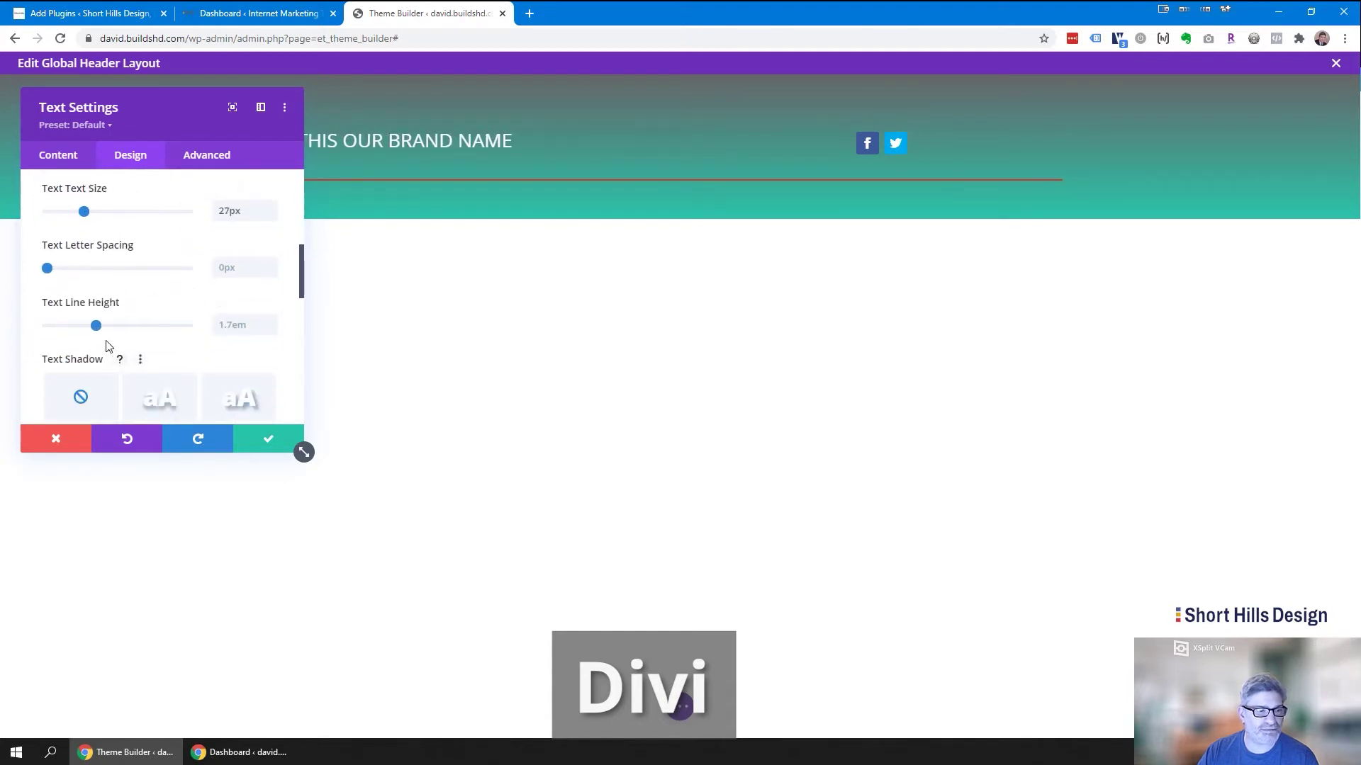
scroll(113, 362, down, 1)
click(174, 340)
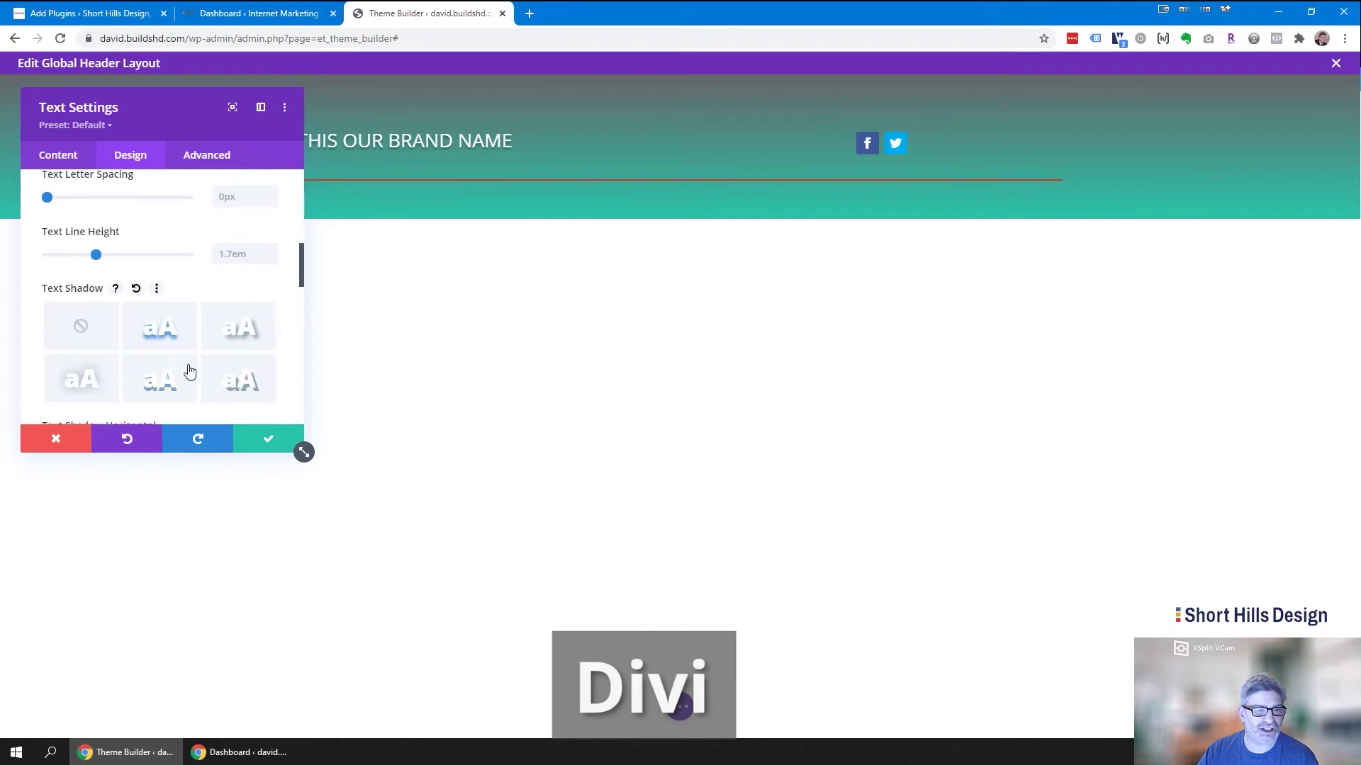
click(256, 441)
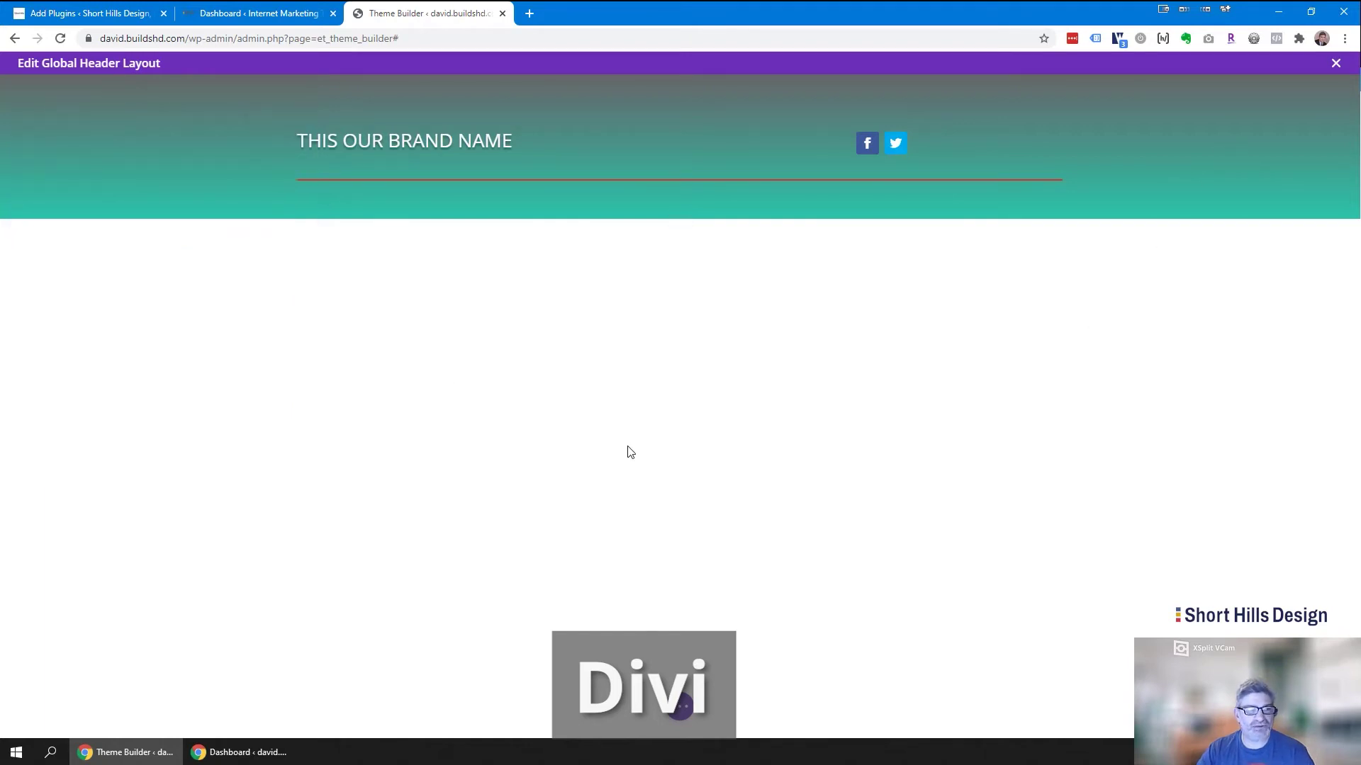
Close the Edit Global Header Layout bar with save and exit, then go to the Internet Marketing Training tab.
click(1336, 63)
click(743, 469)
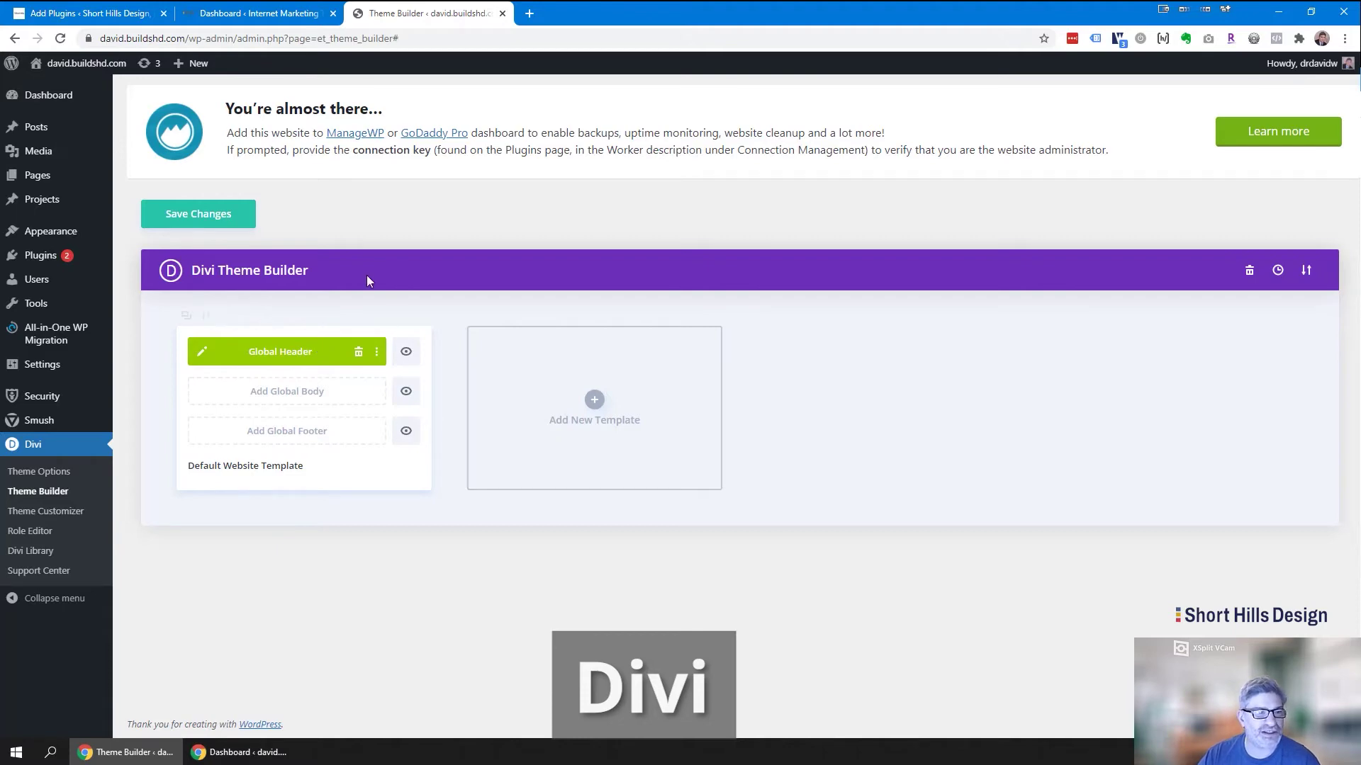
click(240, 14)
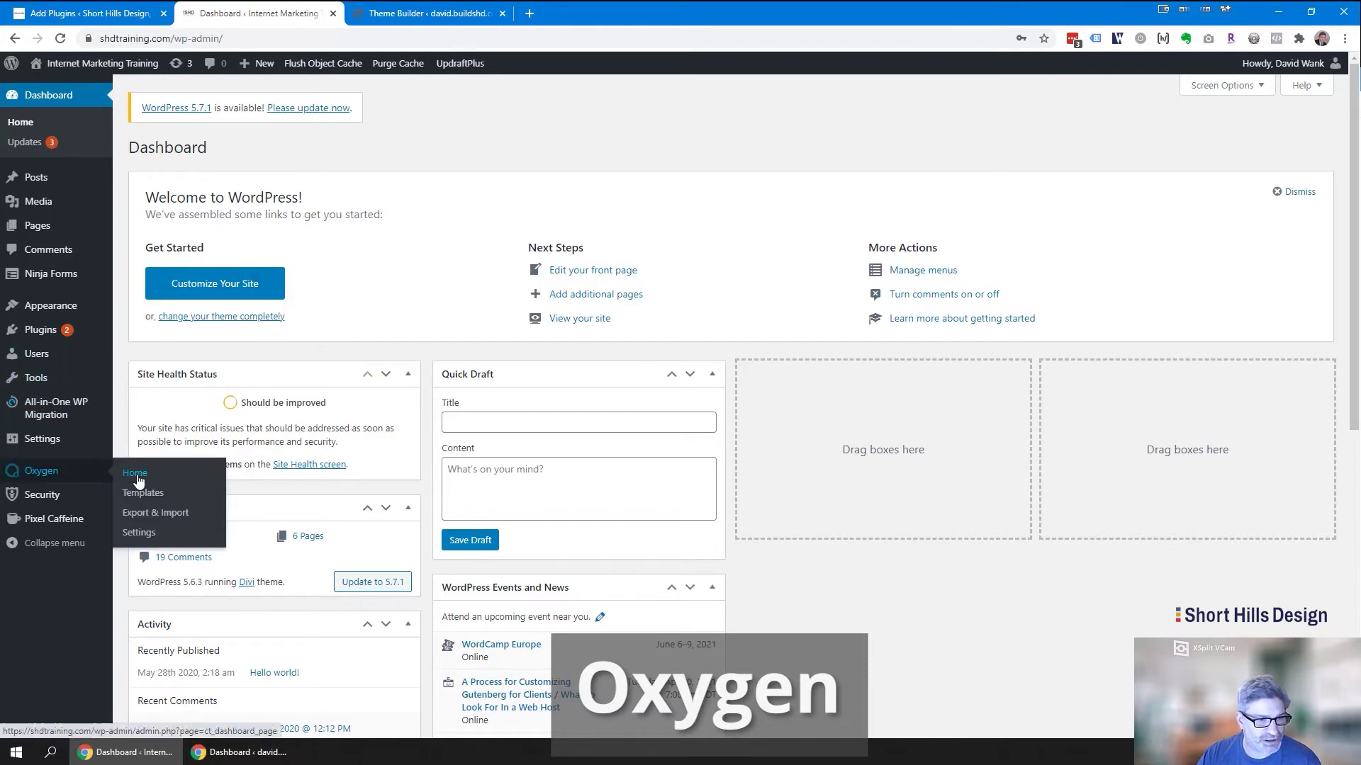
Go through Oxygen Home and Templates, then edit the Main template in Oxygen's visual editor.
click(137, 477)
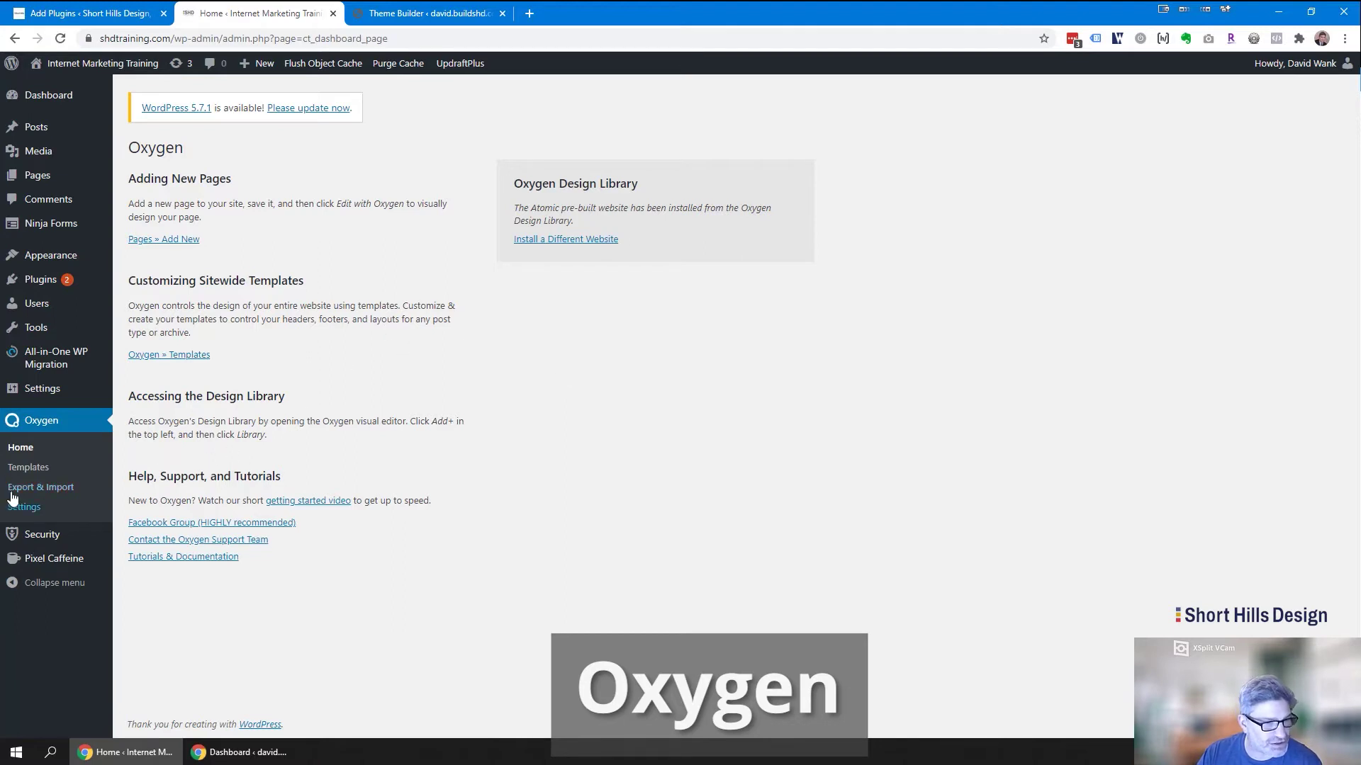
click(23, 471)
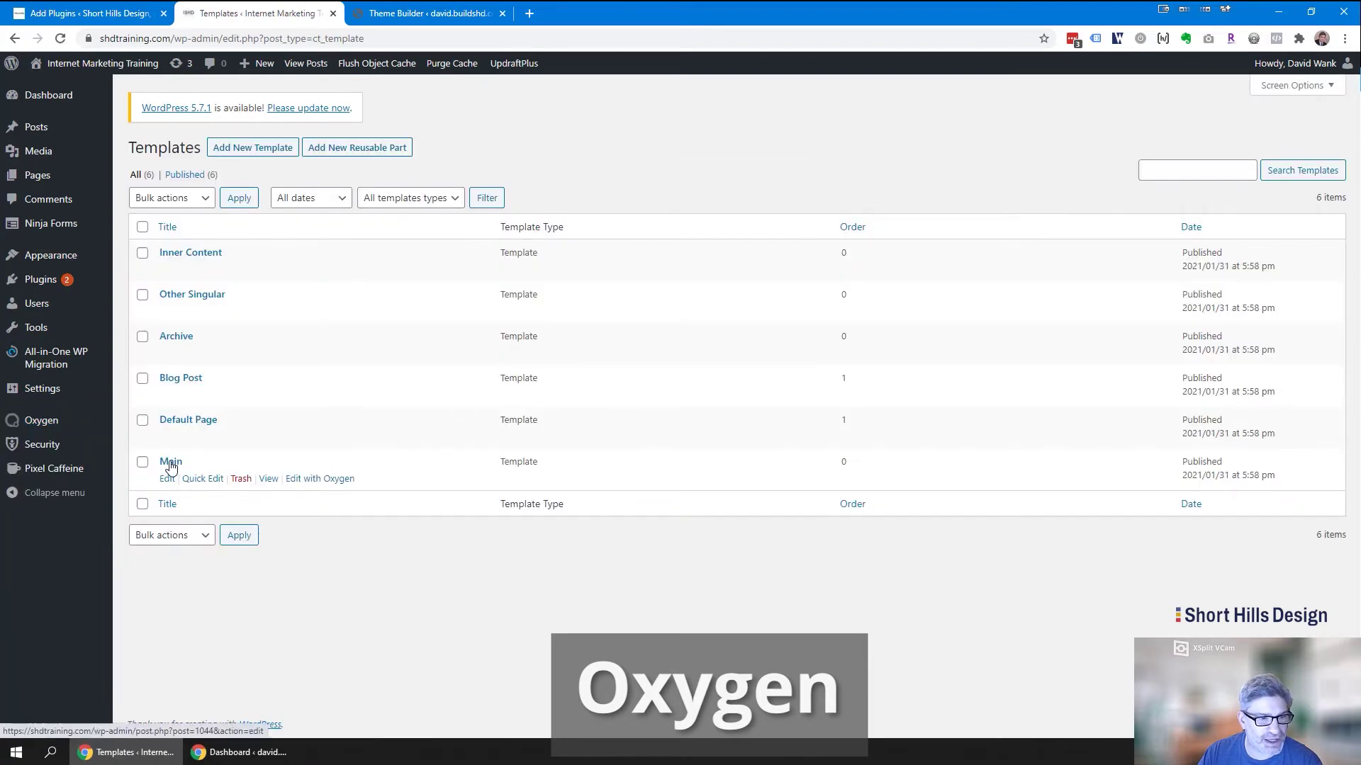
click(168, 482)
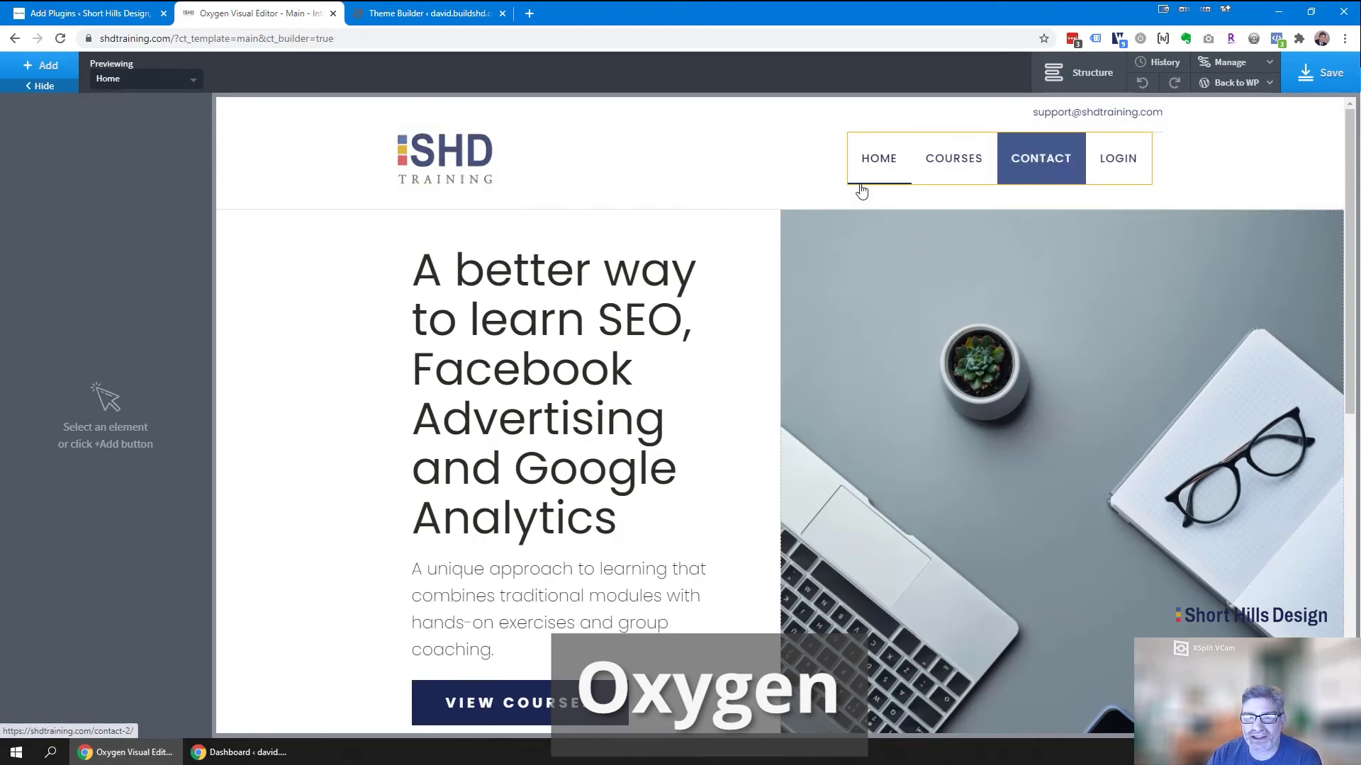
click(450, 170)
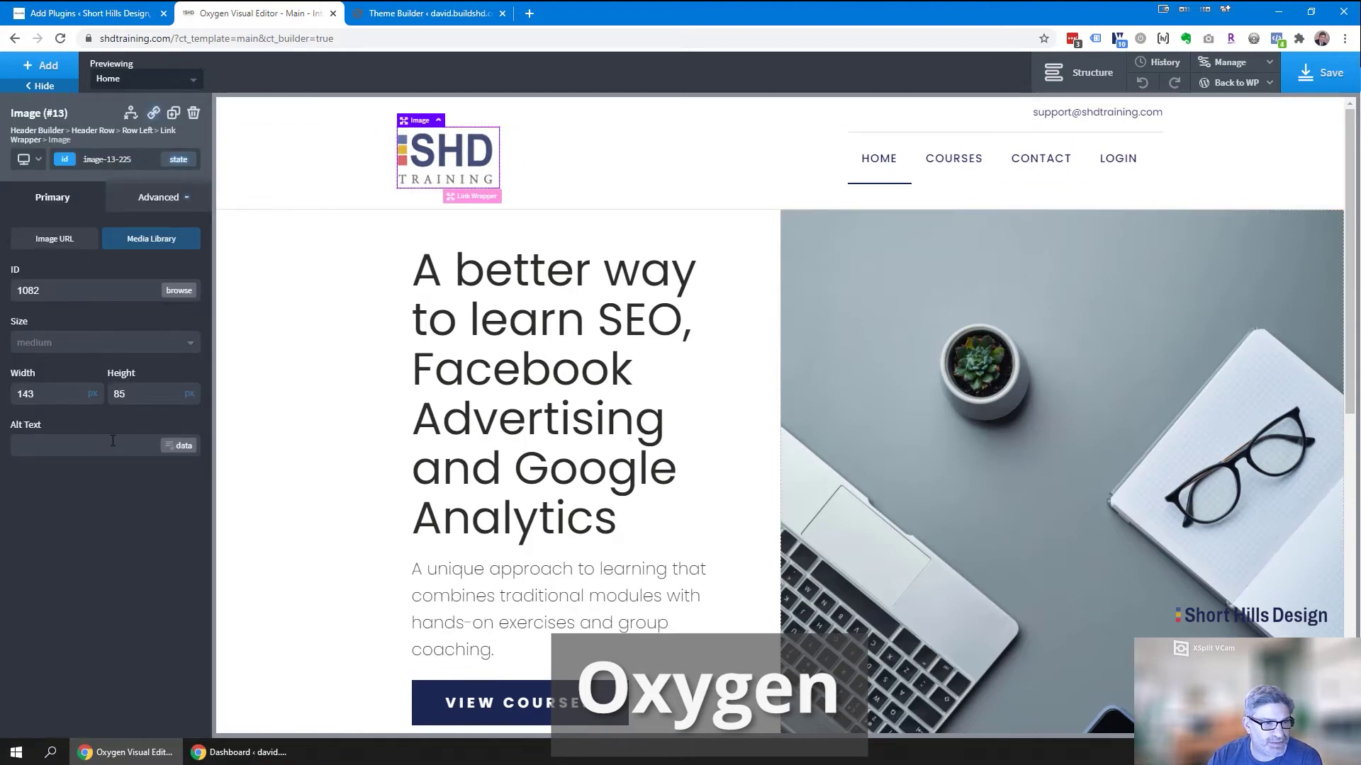
click(148, 199)
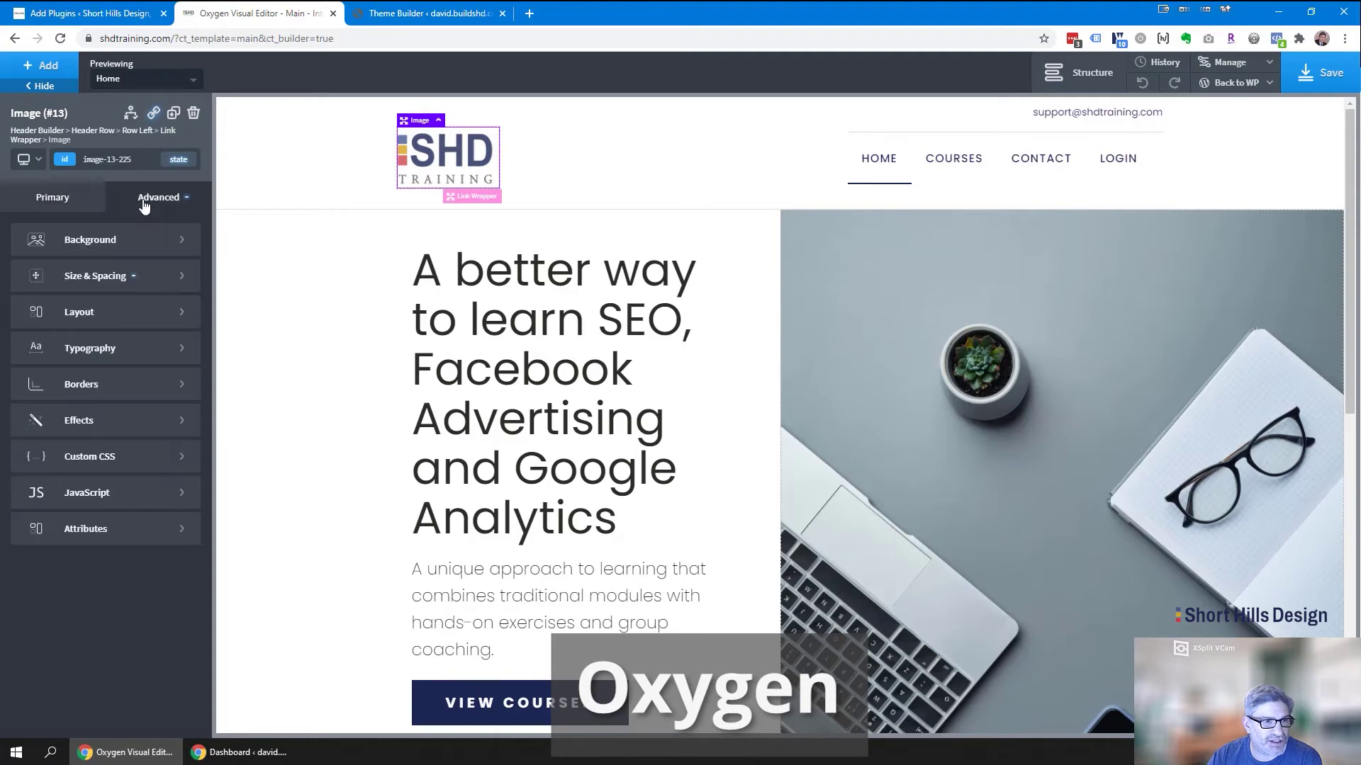
click(183, 244)
scroll(96, 333, down, 1)
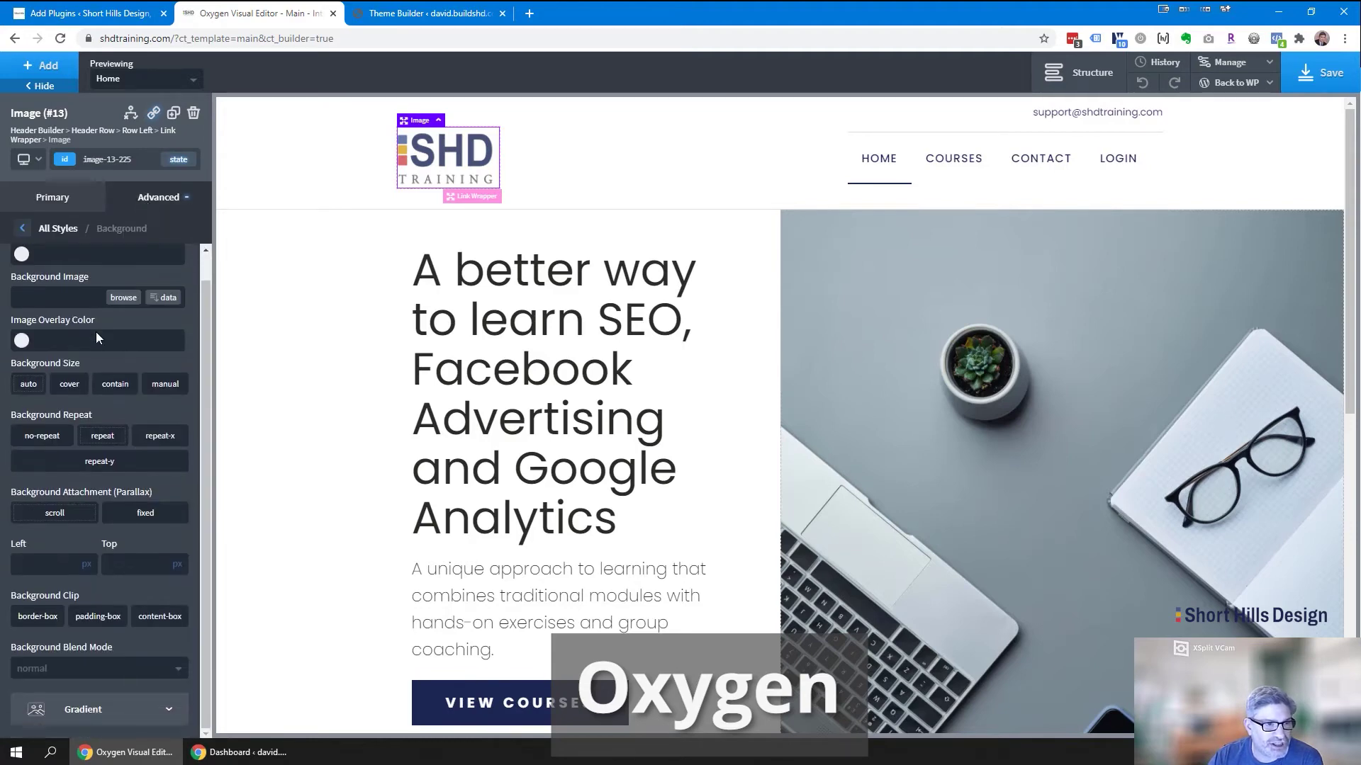
scroll(97, 331, up, 1)
click(22, 228)
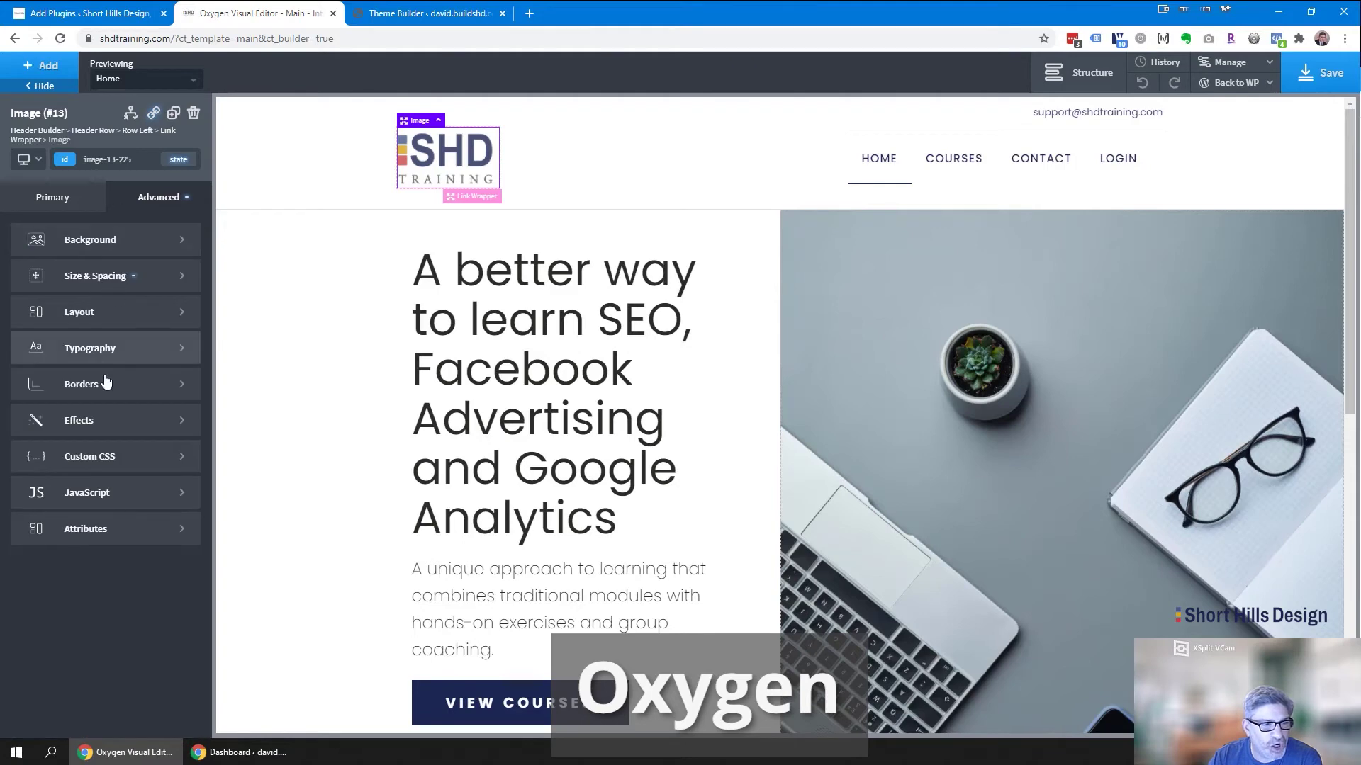
click(446, 343)
scroll(791, 326, down, 9)
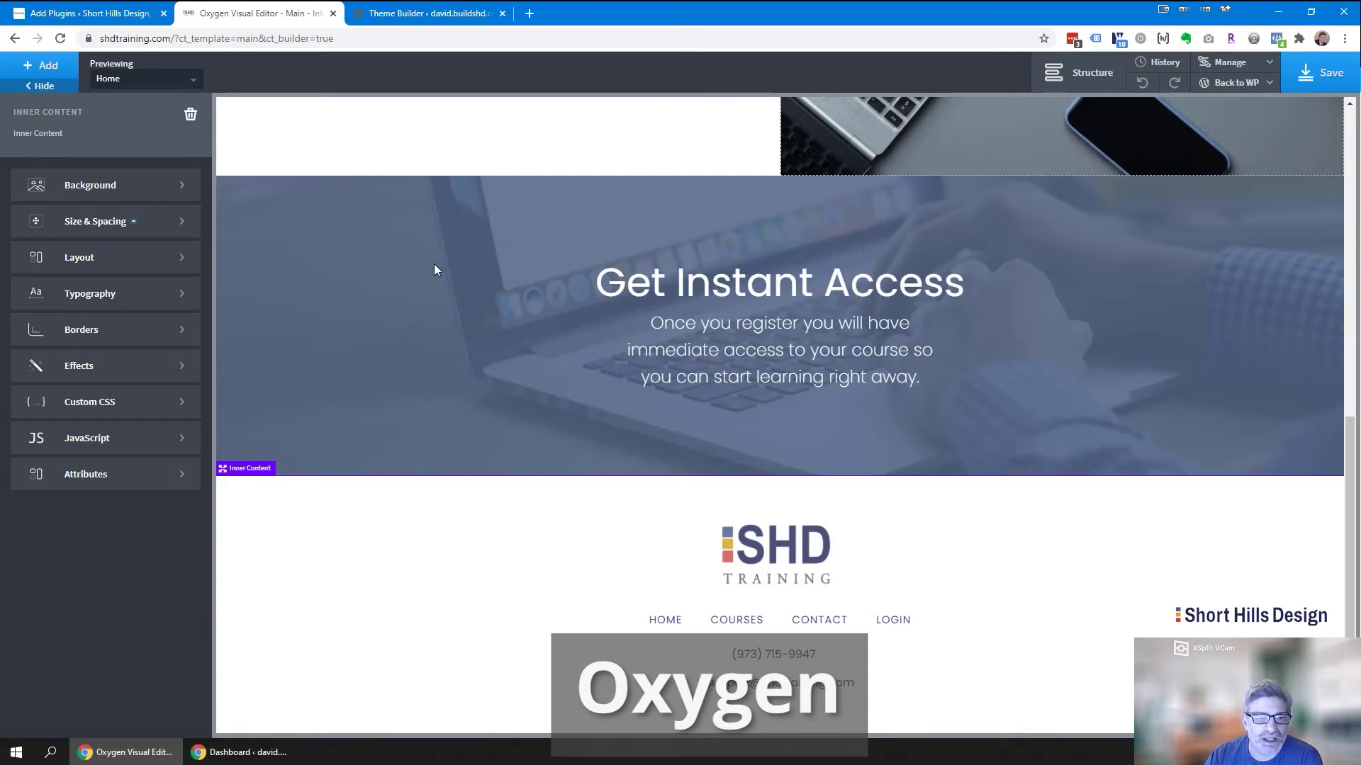
scroll(601, 555, up, 15)
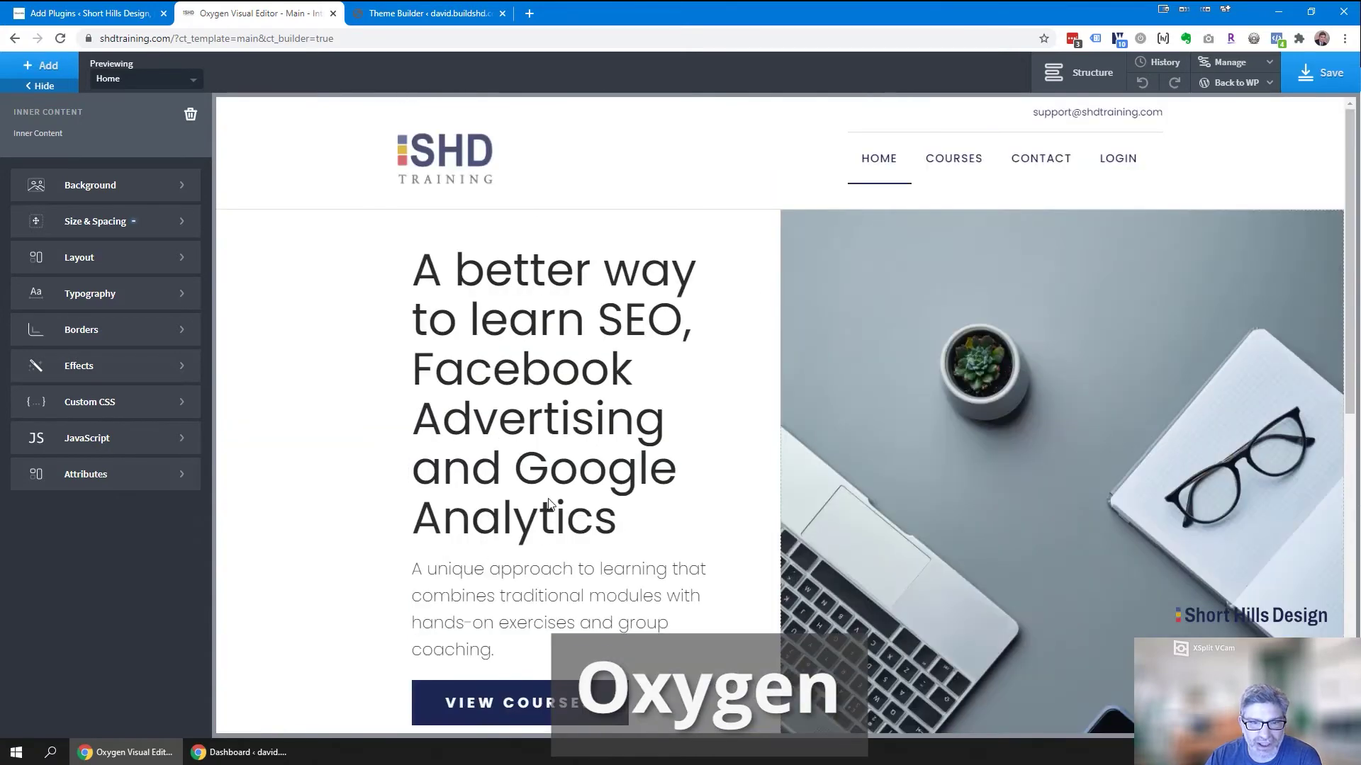
Display the Global Colors swatches under Settings > Global Styles > Colors.
click(1217, 65)
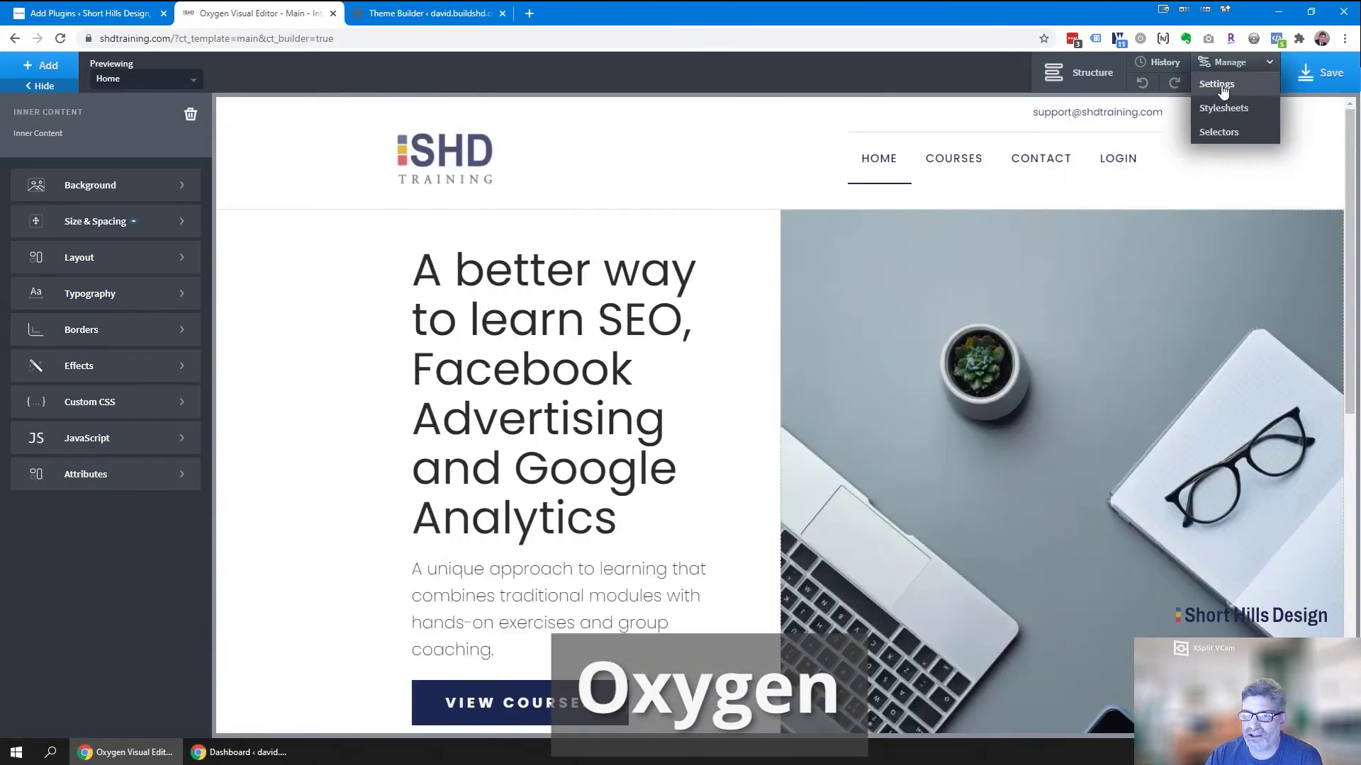
click(1225, 85)
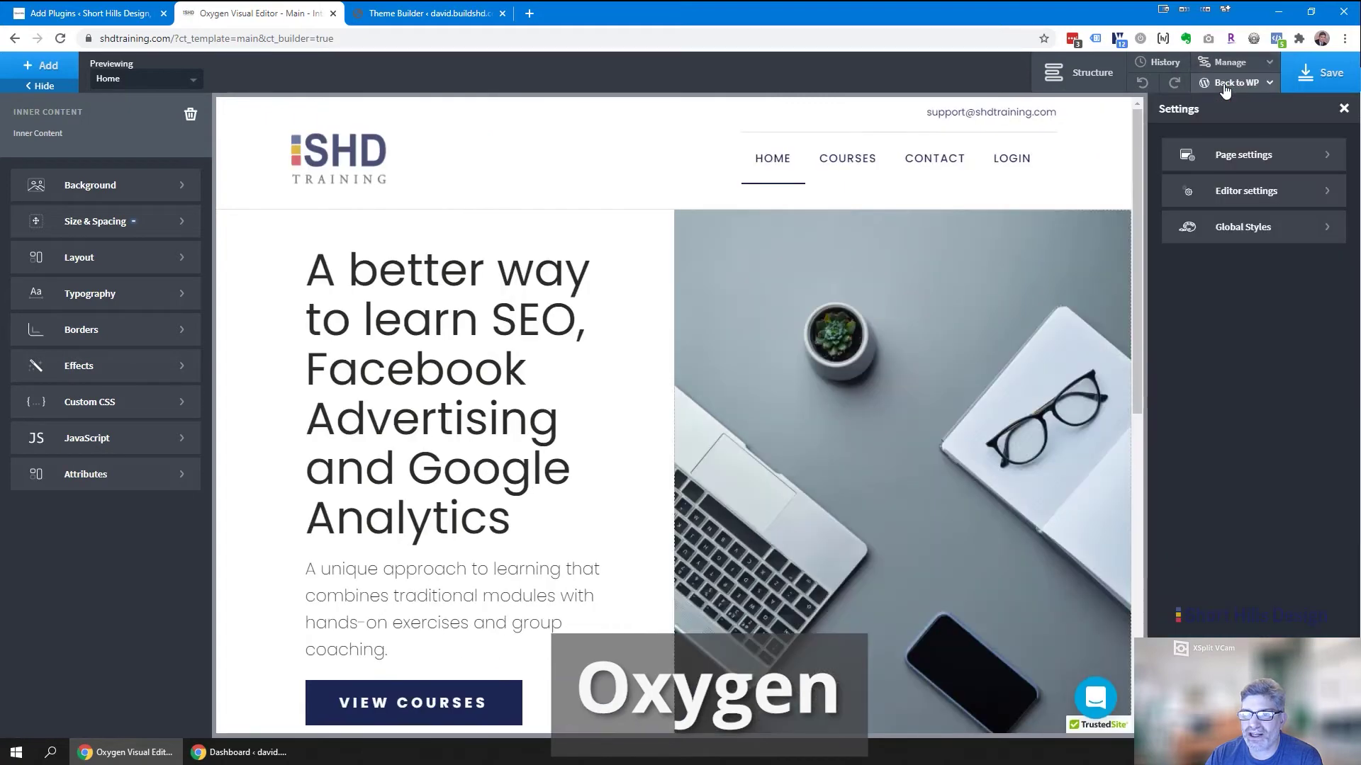
click(1225, 161)
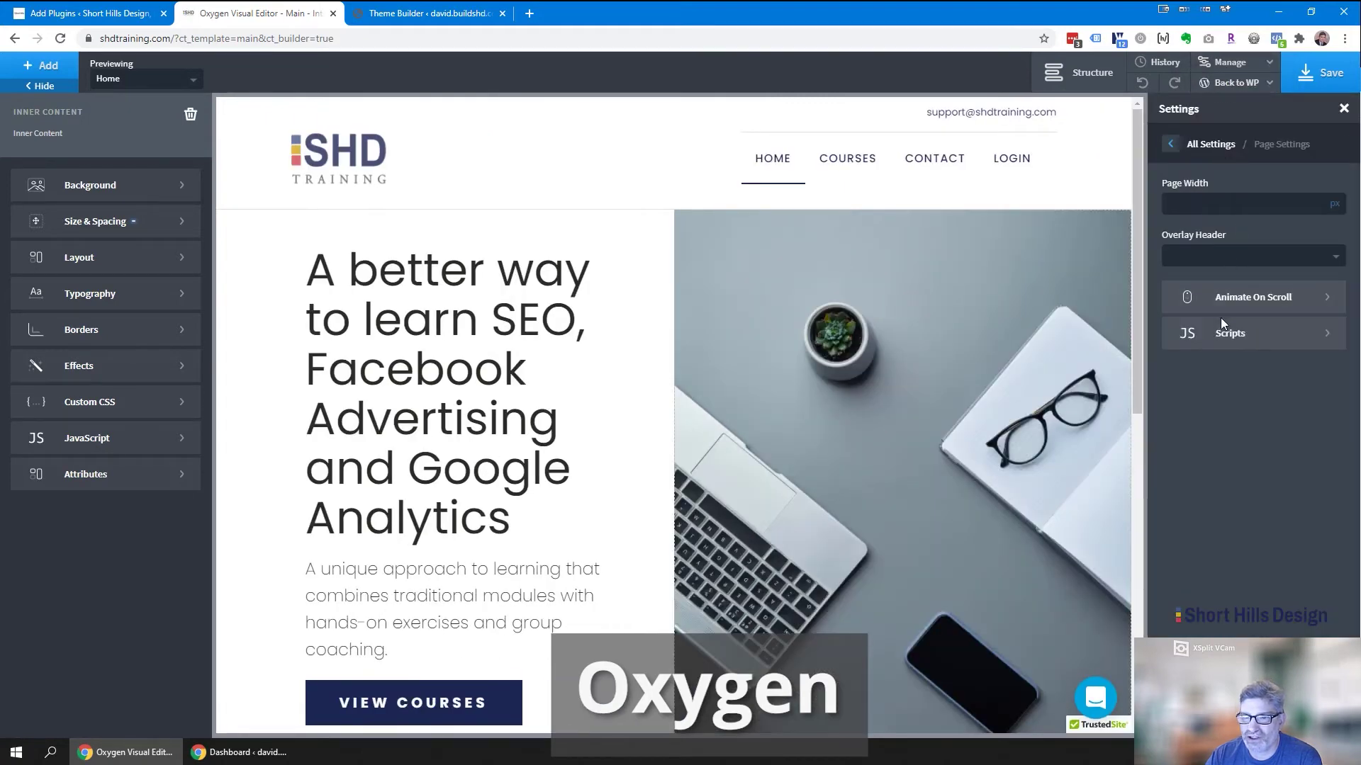
click(1170, 146)
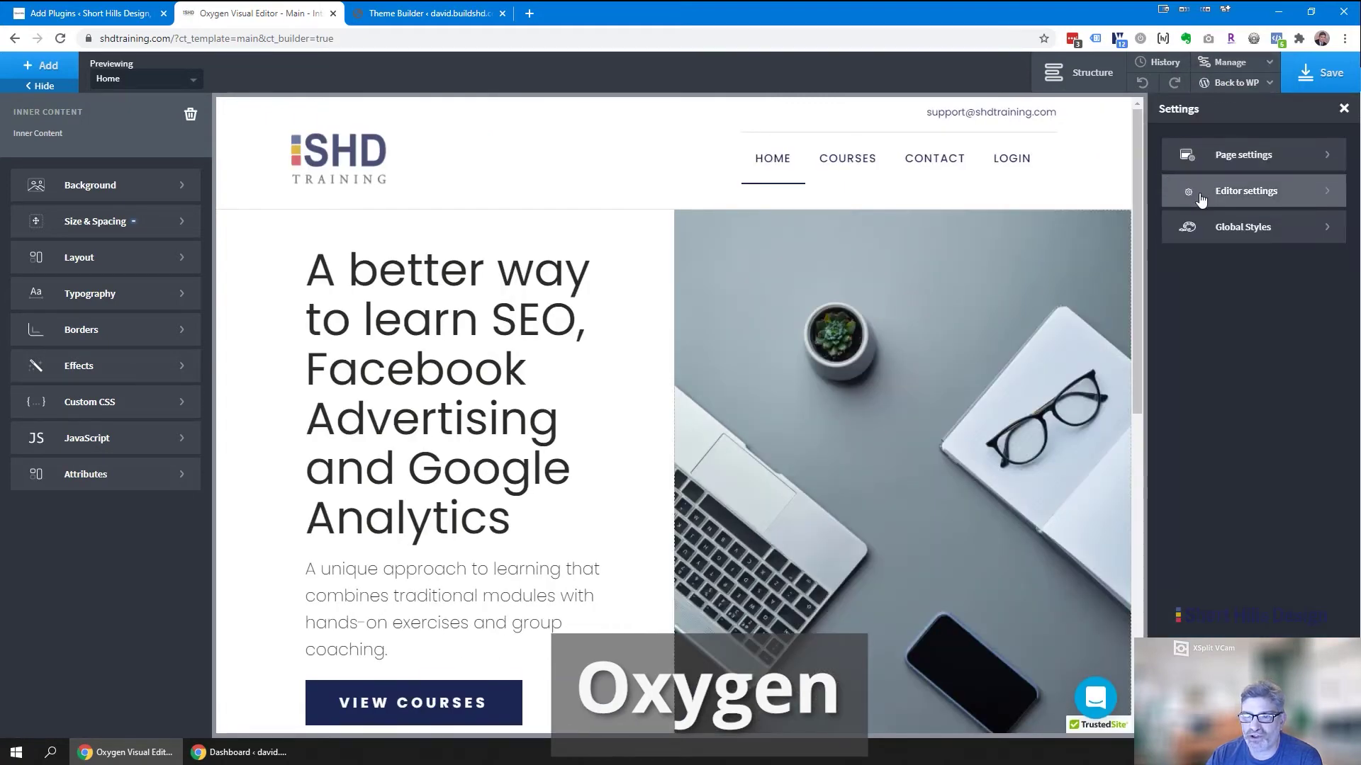
click(1219, 228)
click(1224, 199)
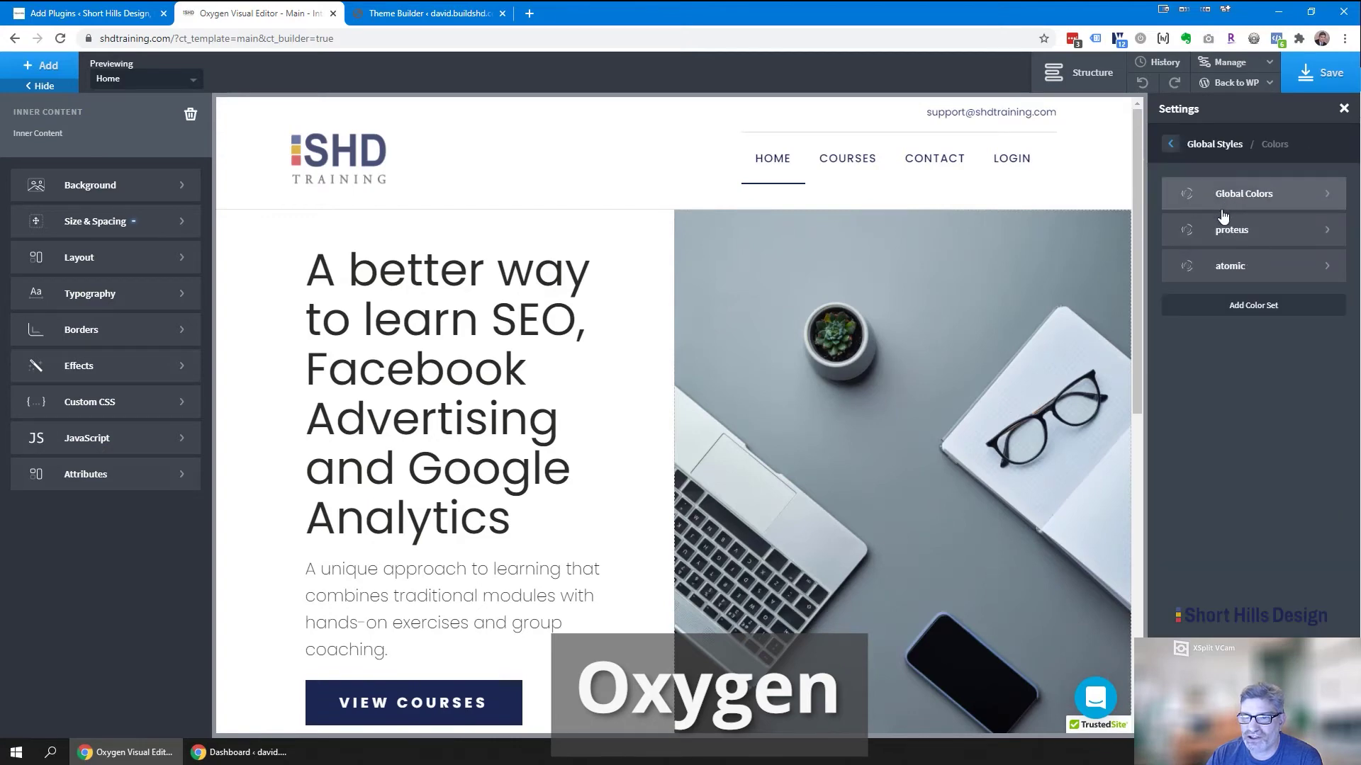
click(1236, 195)
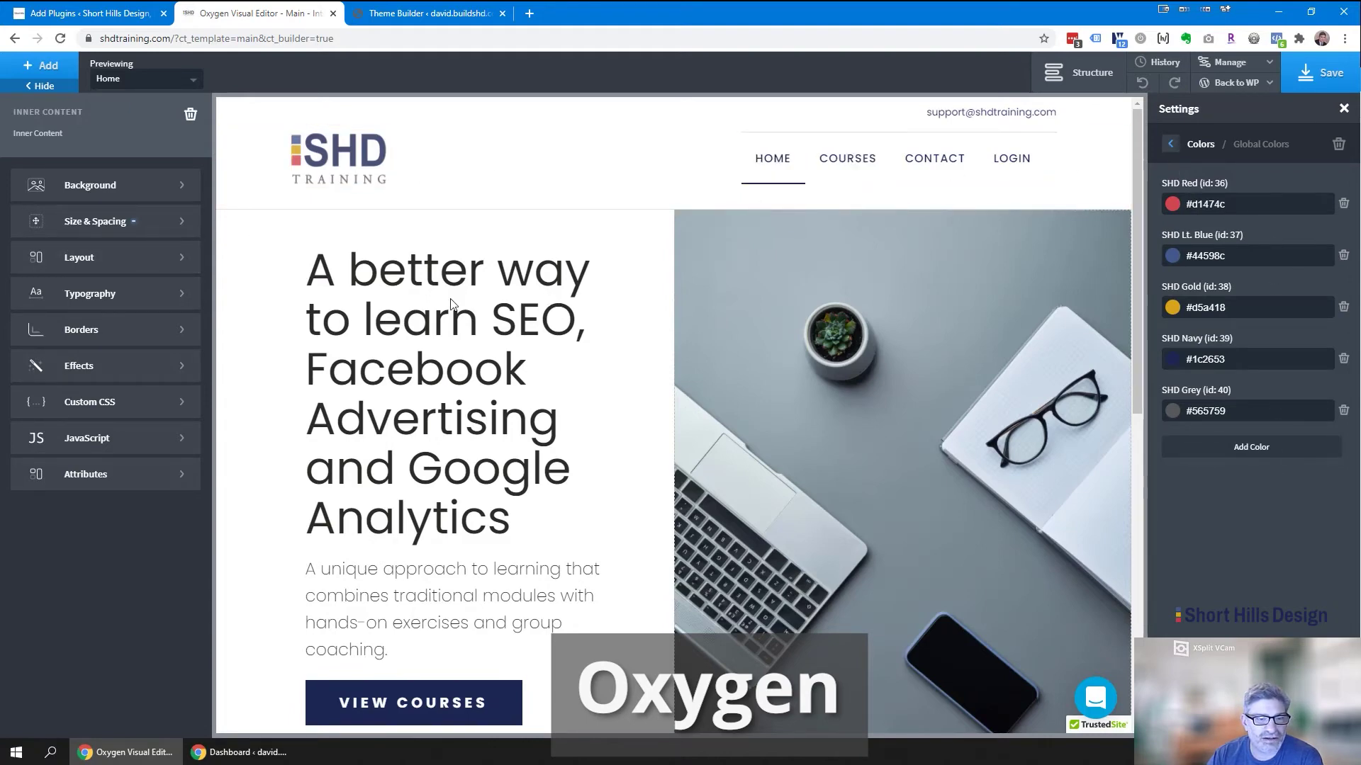
Check which global colour the header's contact e-mail link uses for its text colour.
click(354, 156)
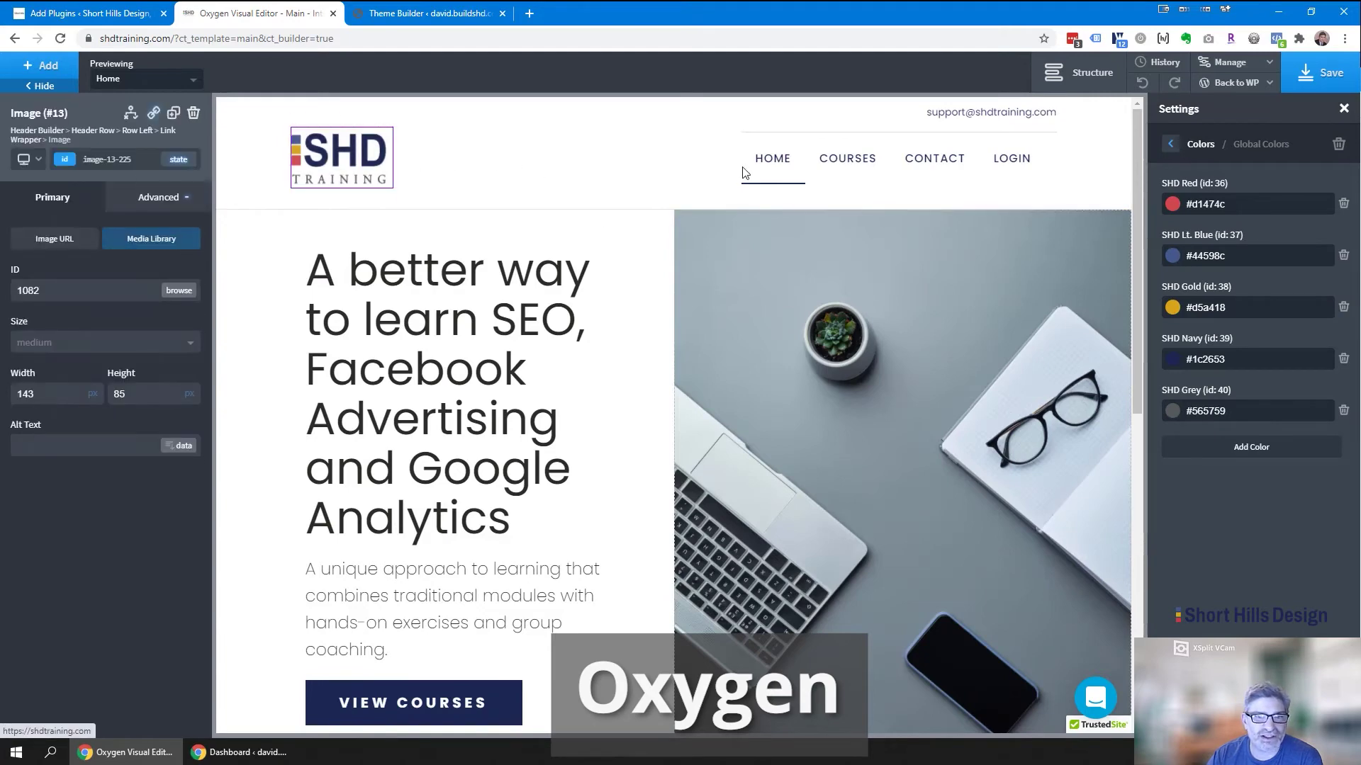
click(991, 111)
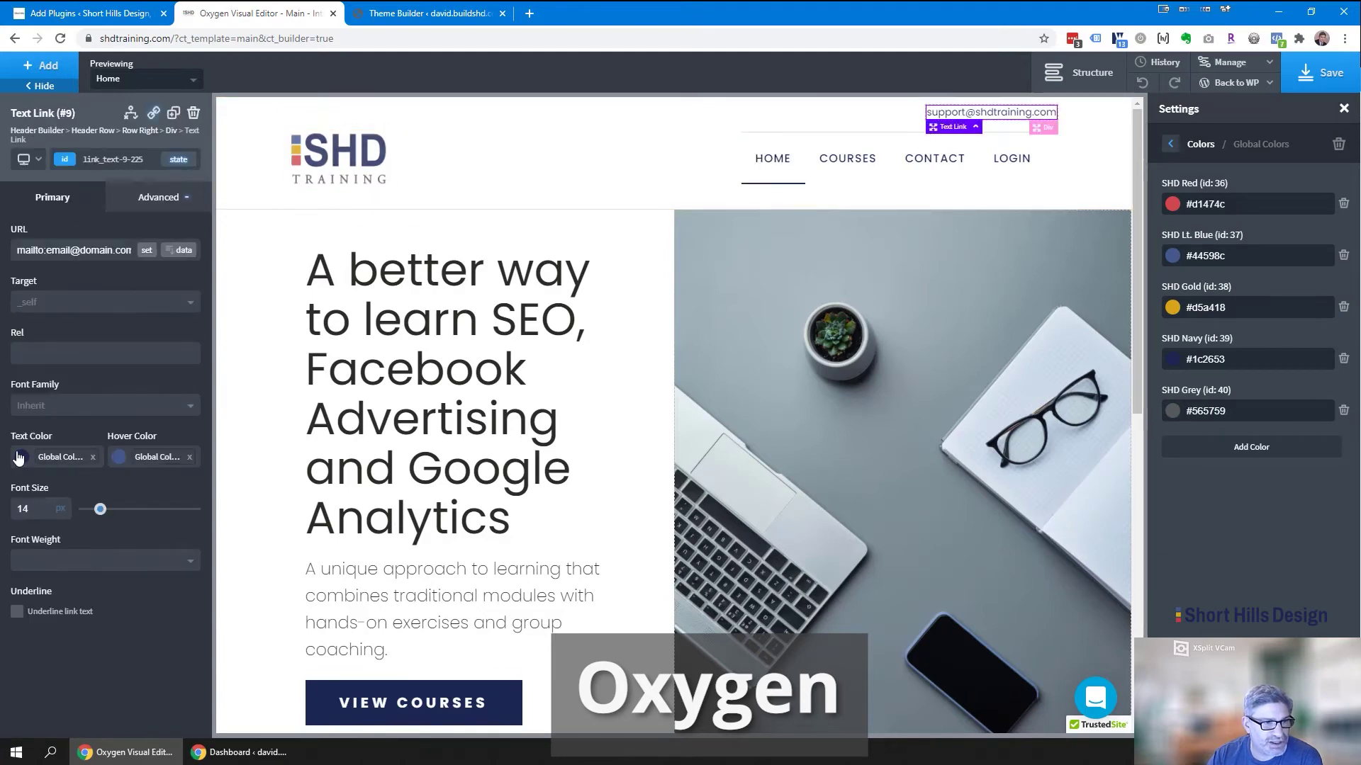
click(20, 457)
scroll(91, 656, down, 1)
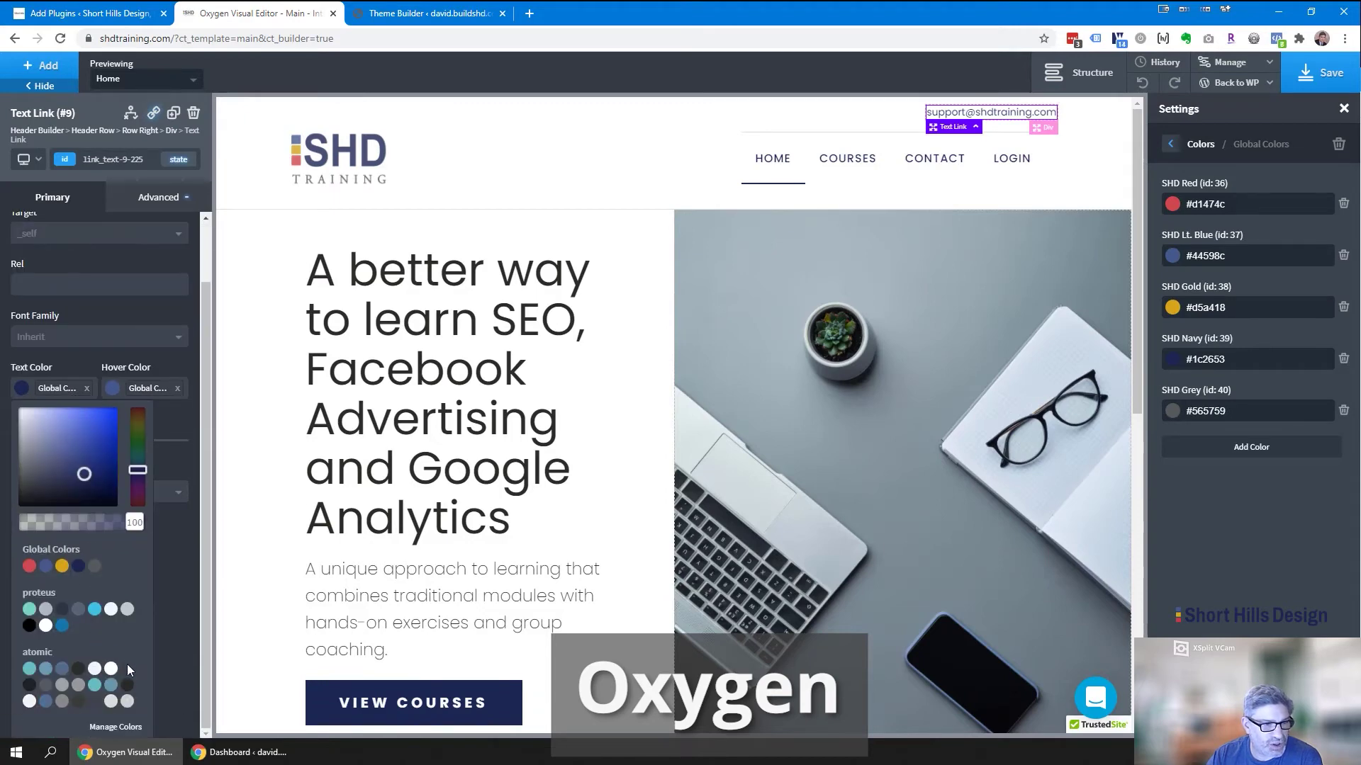
click(159, 567)
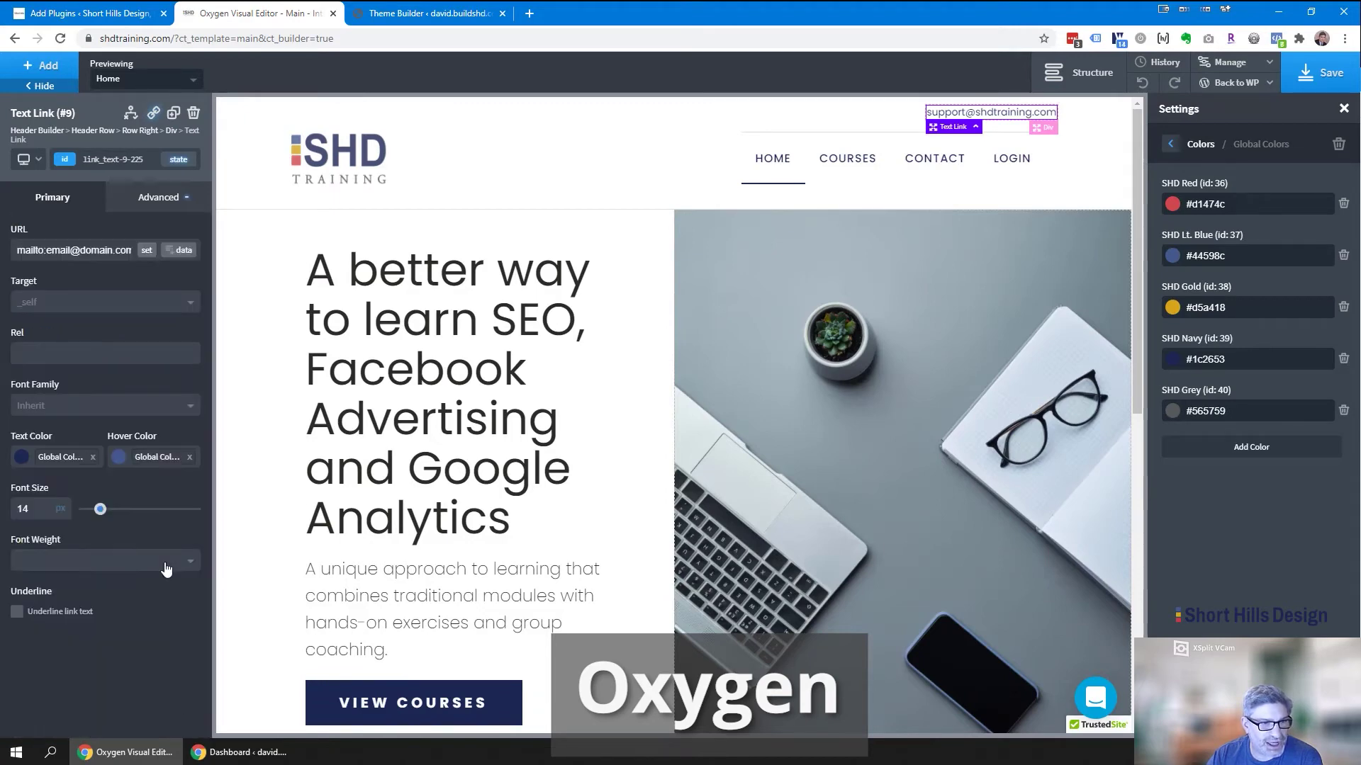
click(1170, 144)
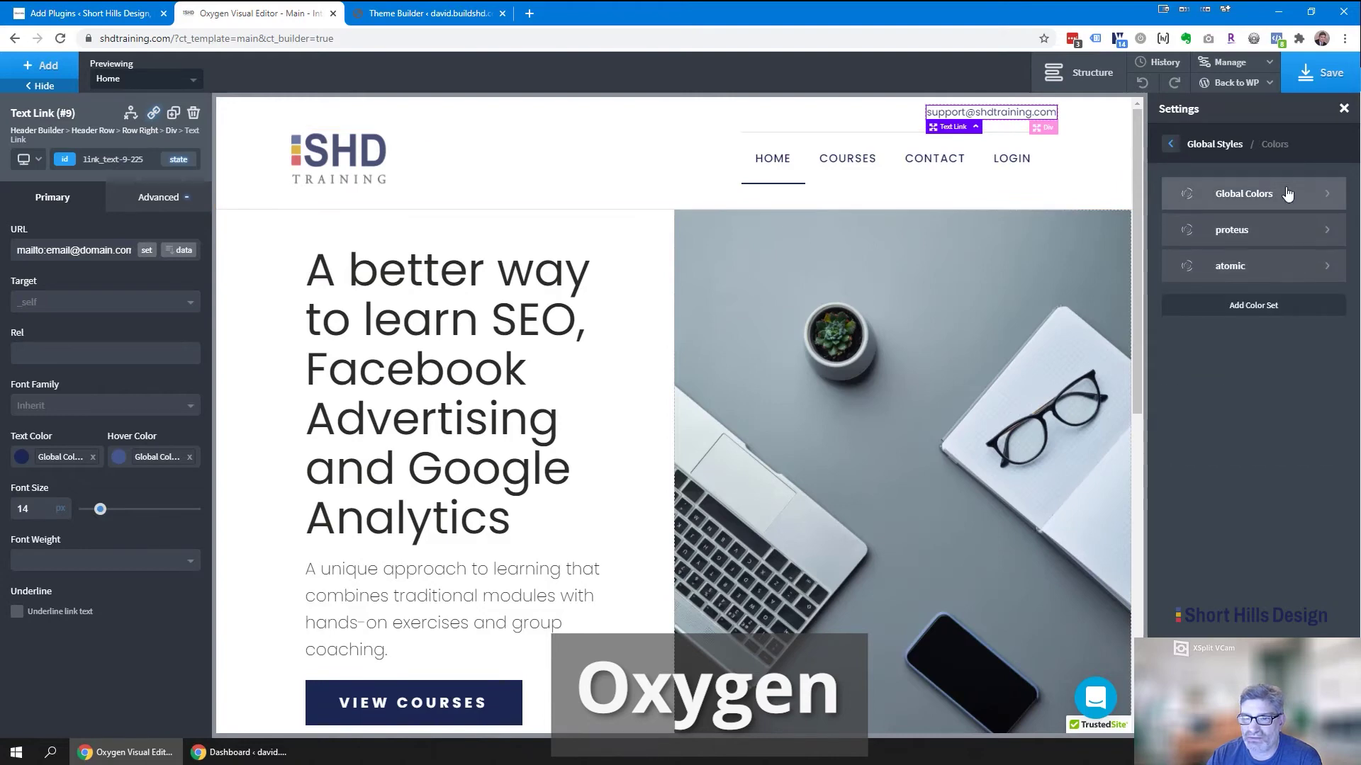
Review the global heading size settings in Global Styles.
click(1170, 143)
click(1179, 272)
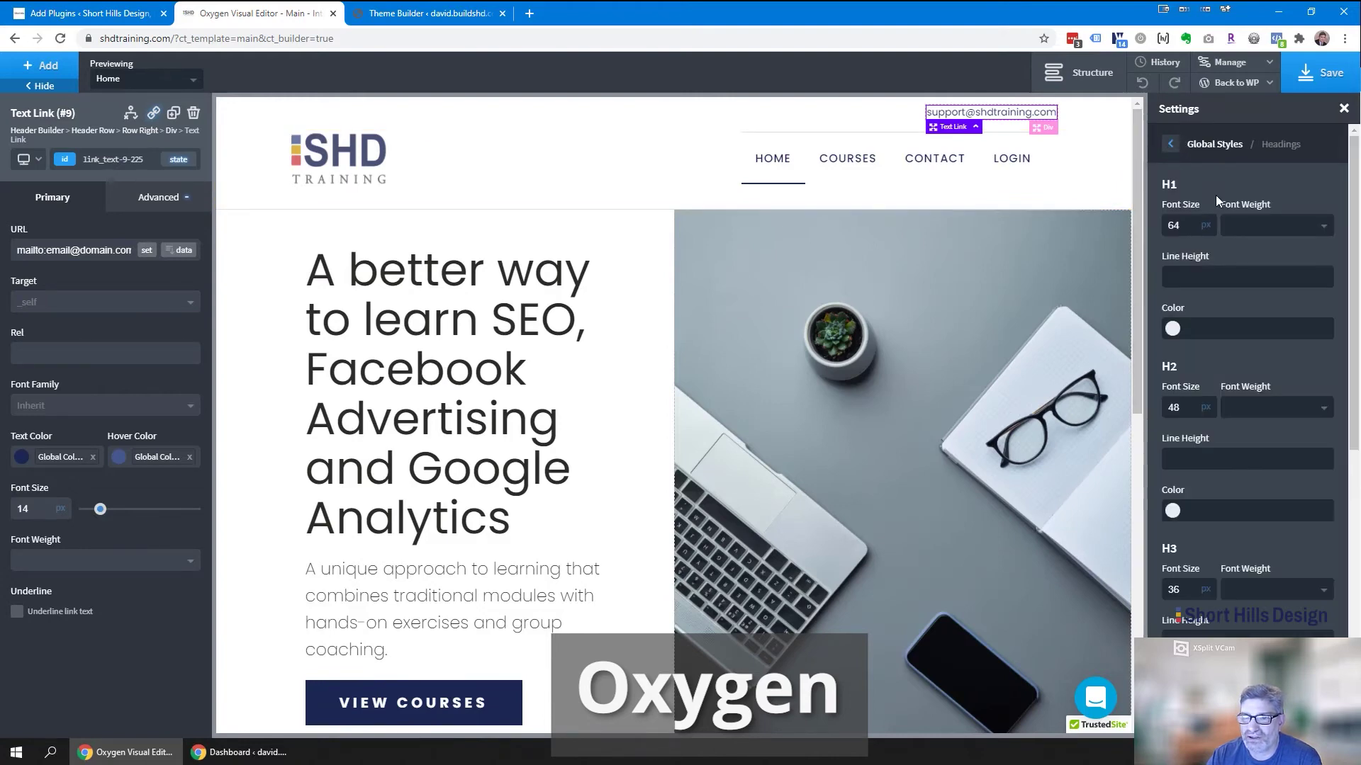
scroll(1181, 426, down, 5)
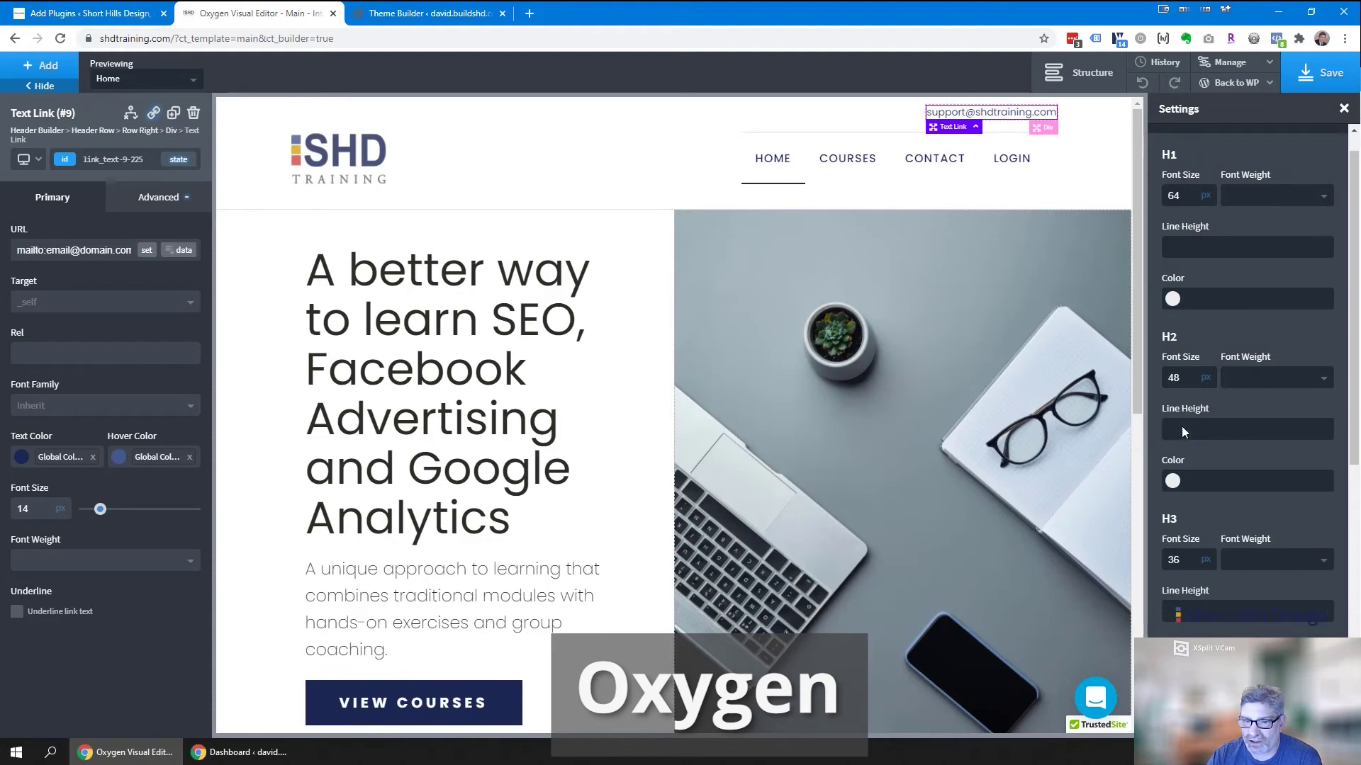
scroll(1189, 435, up, 5)
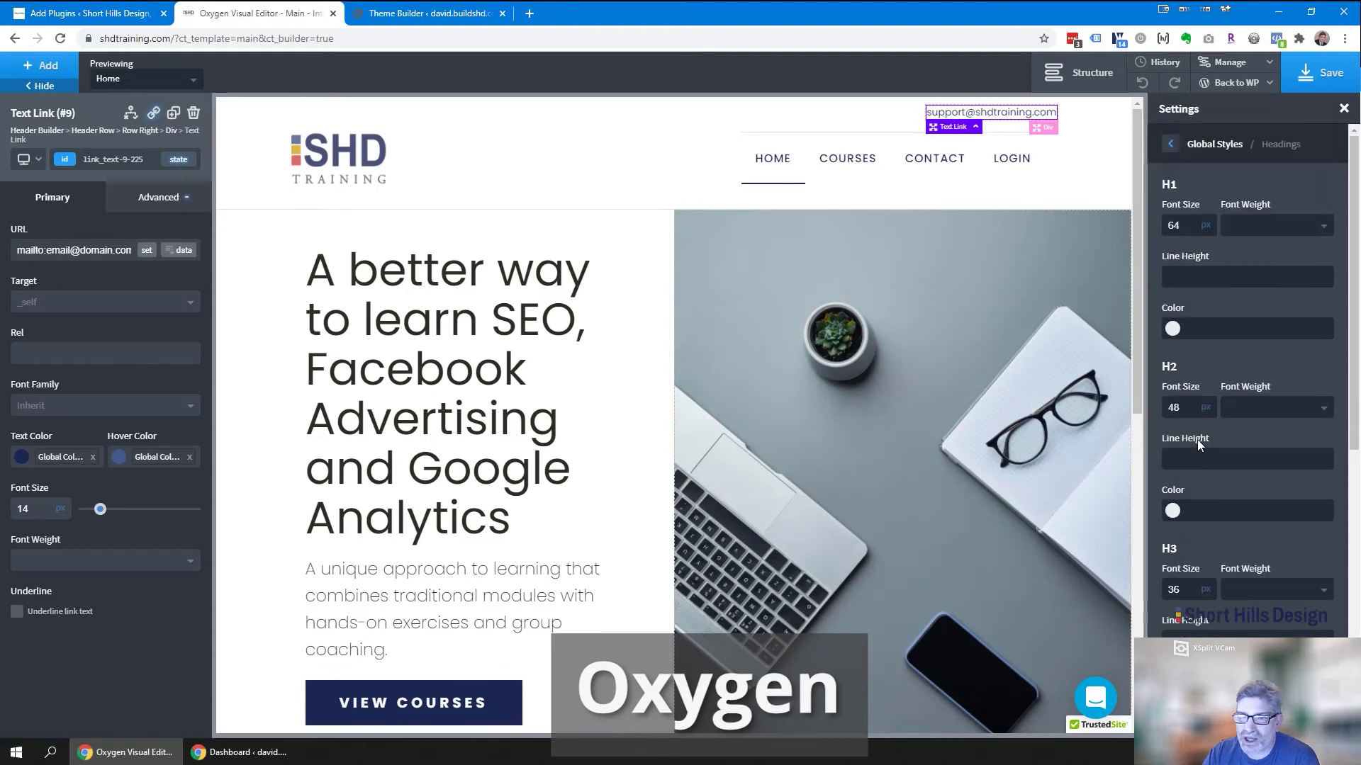
click(1171, 145)
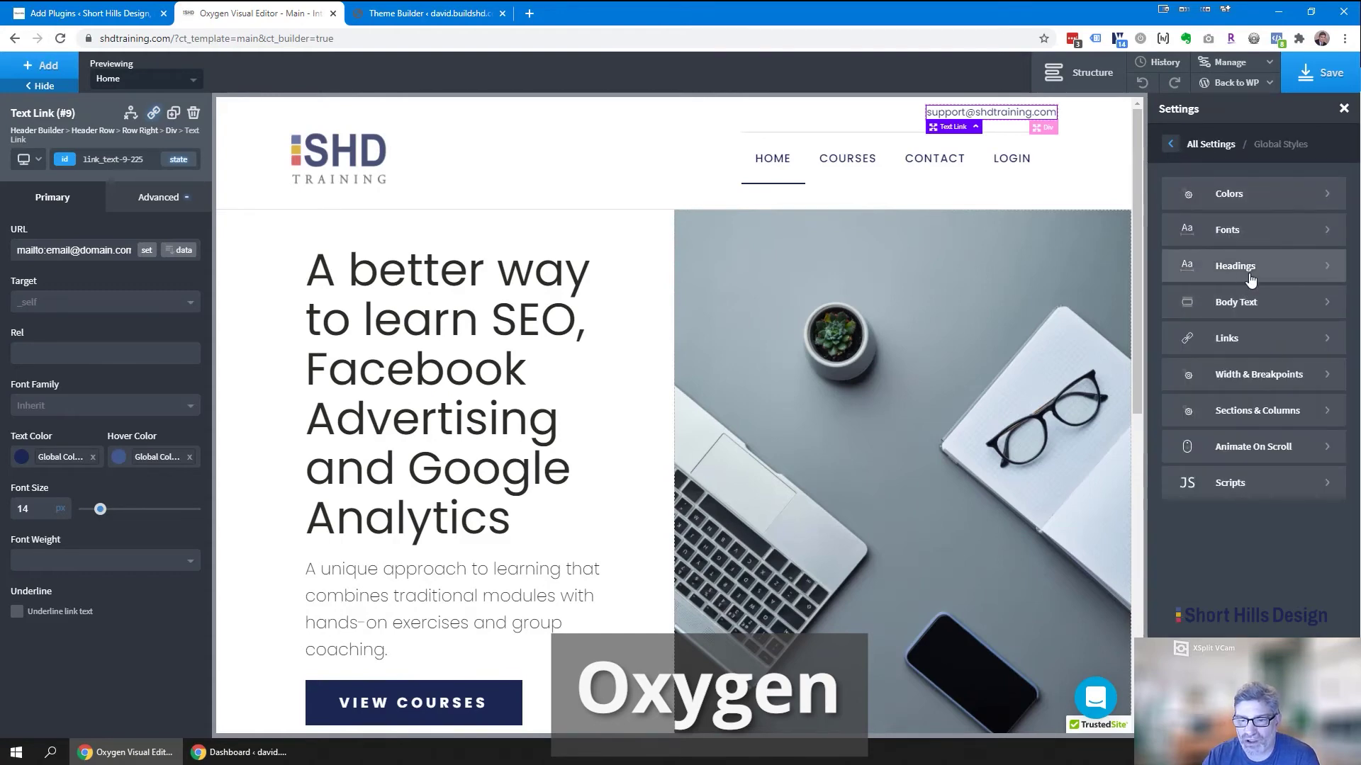
Review the Body Text, Width & Breakpoints, and Sections & Columns padding settings.
click(1239, 302)
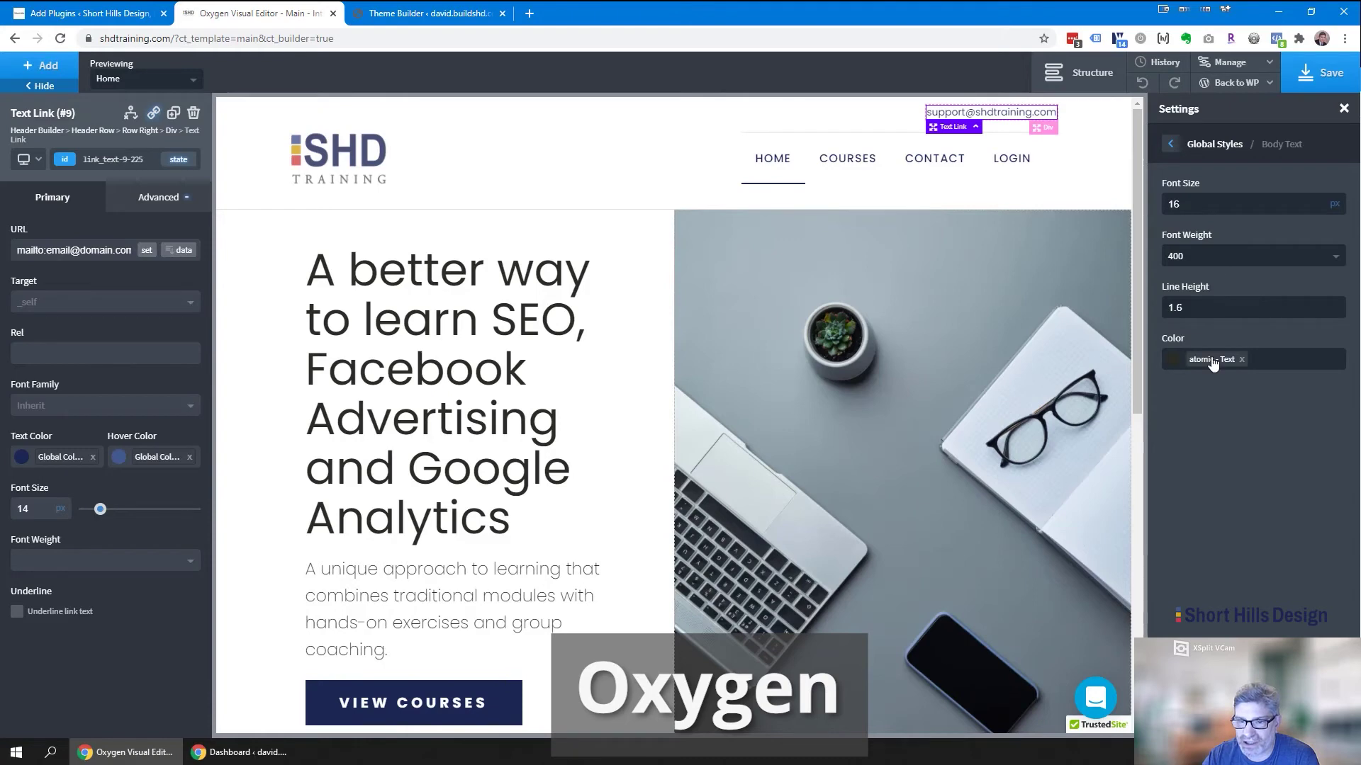
click(1170, 144)
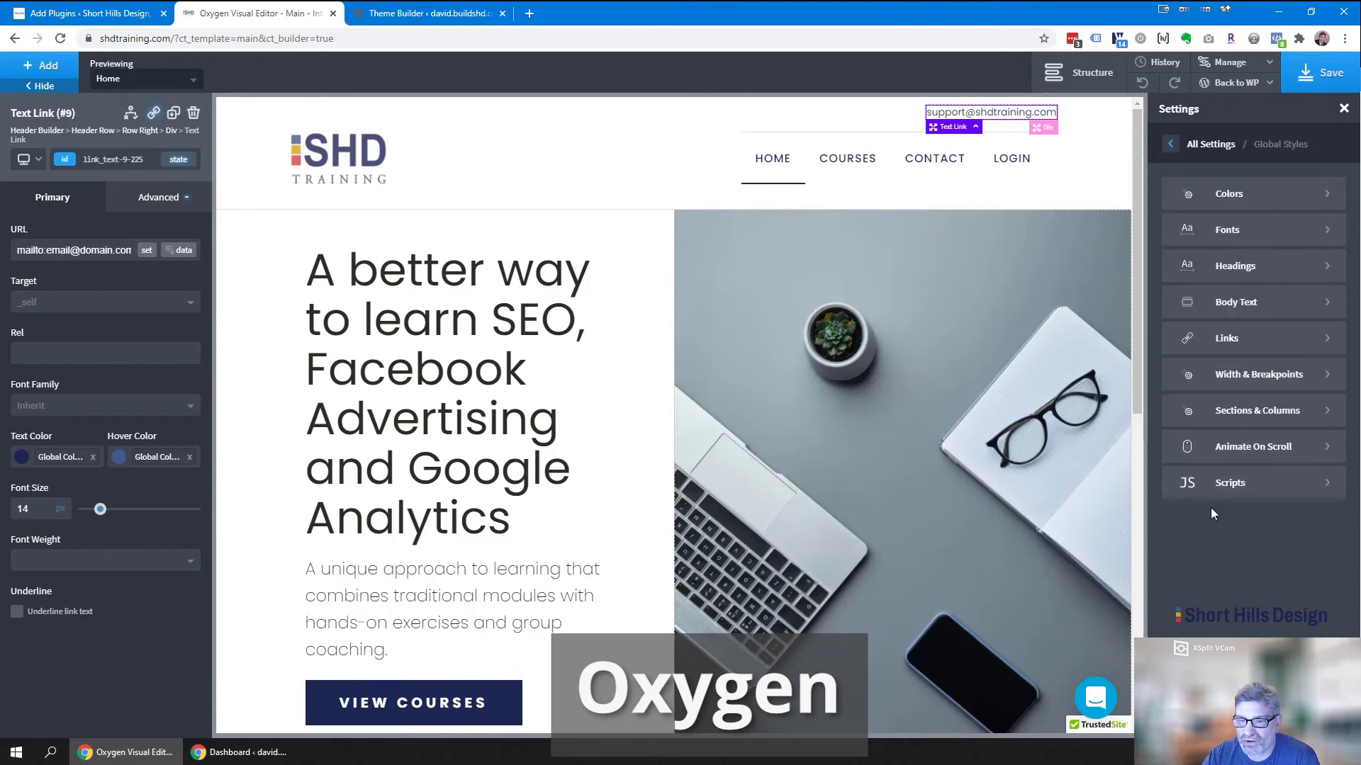
click(1240, 379)
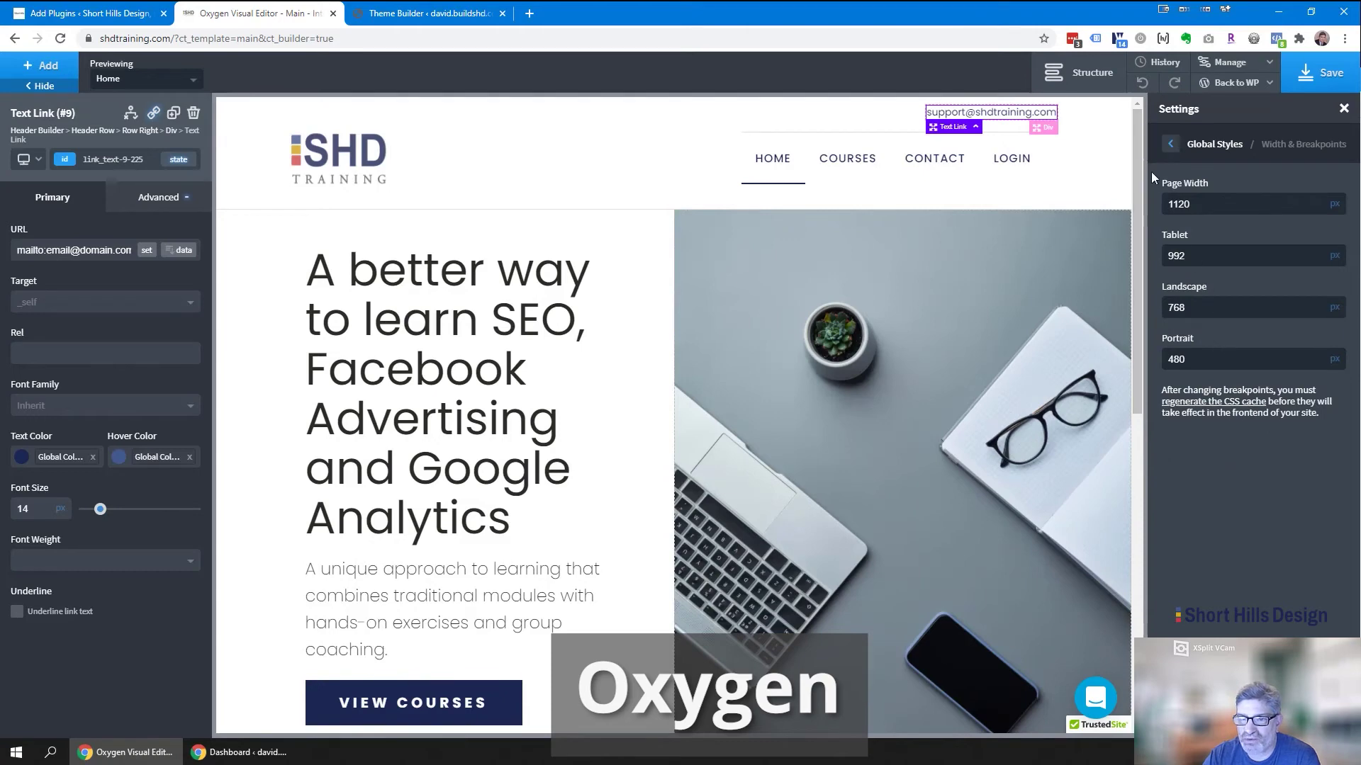
click(1171, 144)
click(1235, 379)
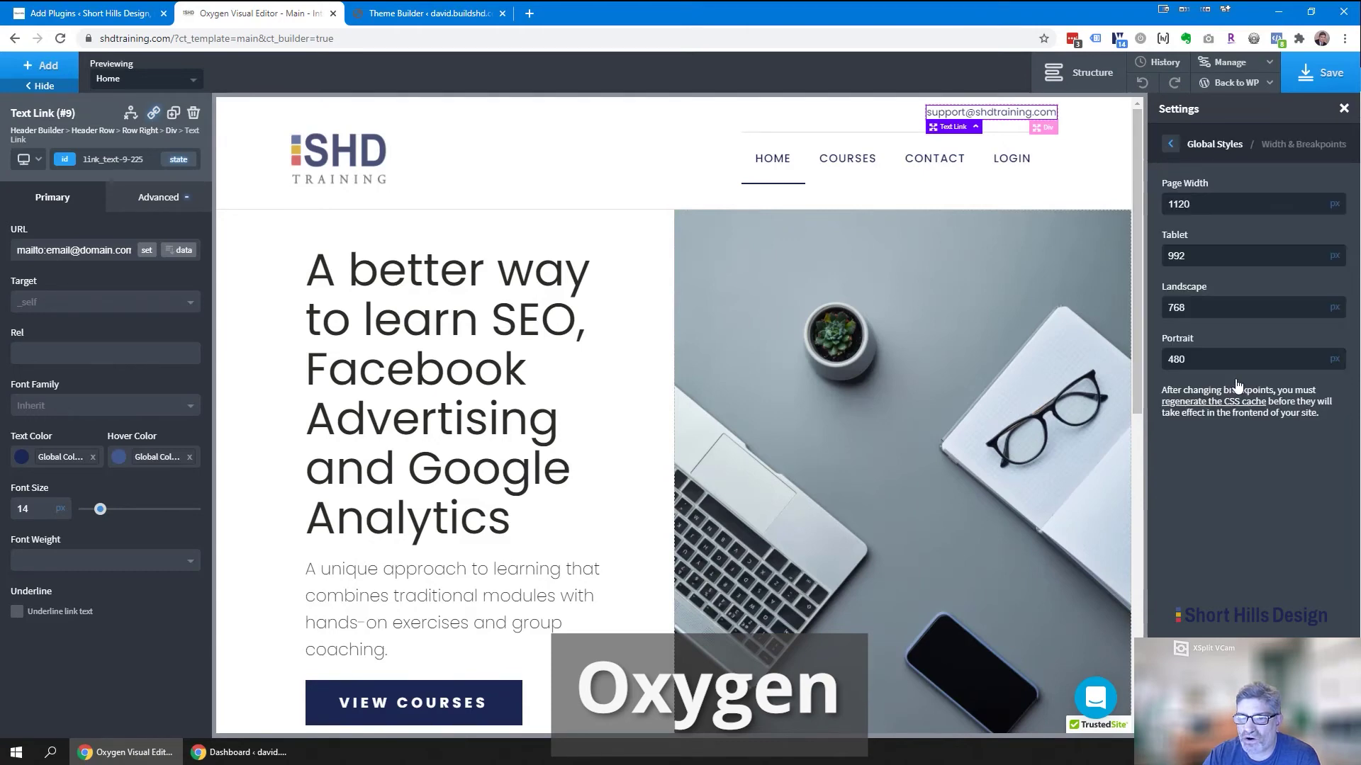
click(1170, 144)
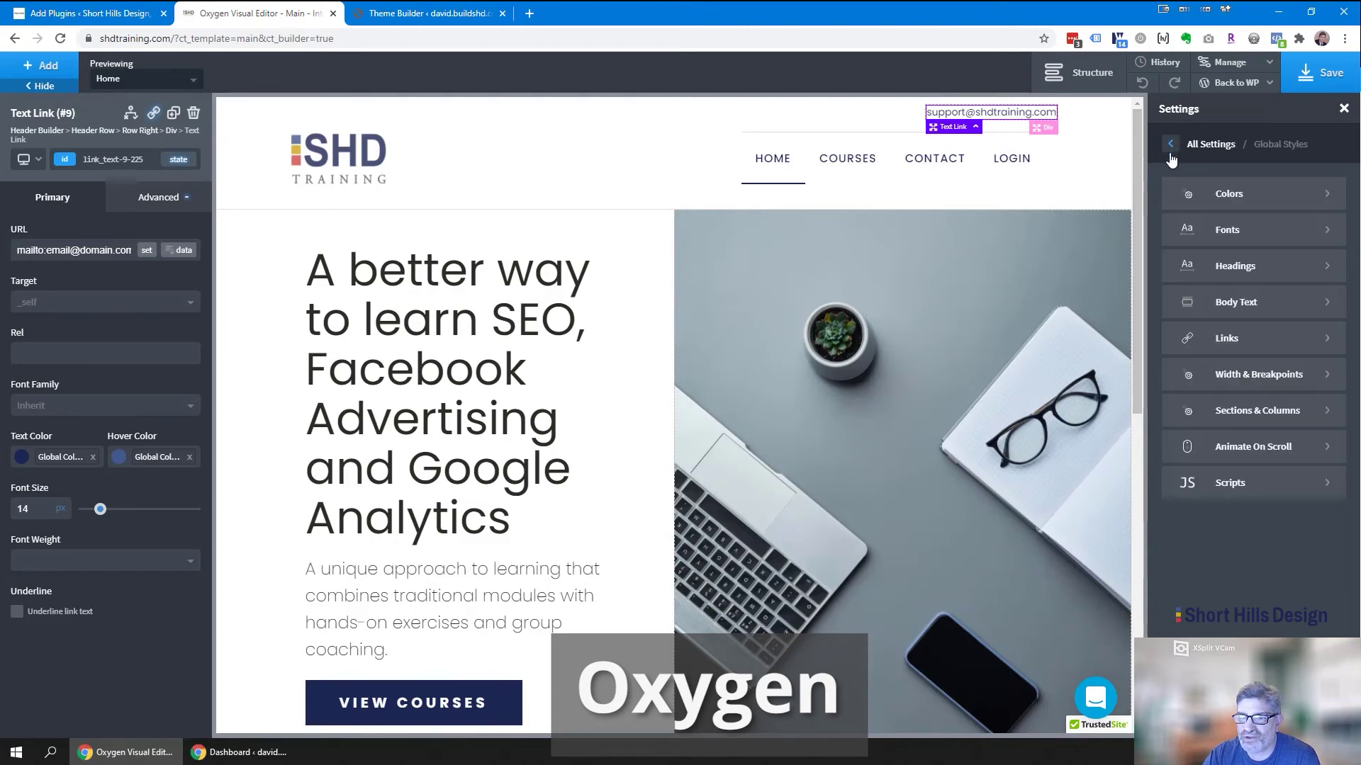
click(1227, 410)
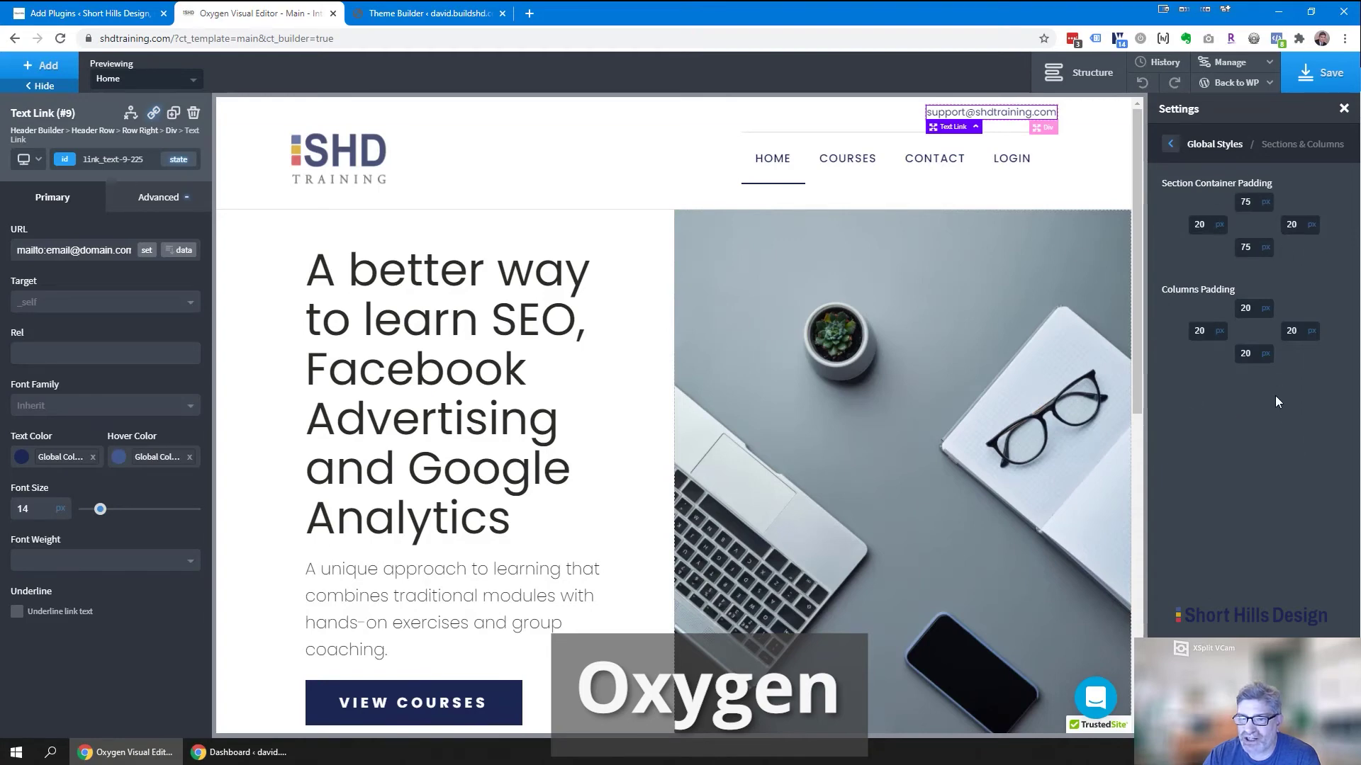
click(1177, 145)
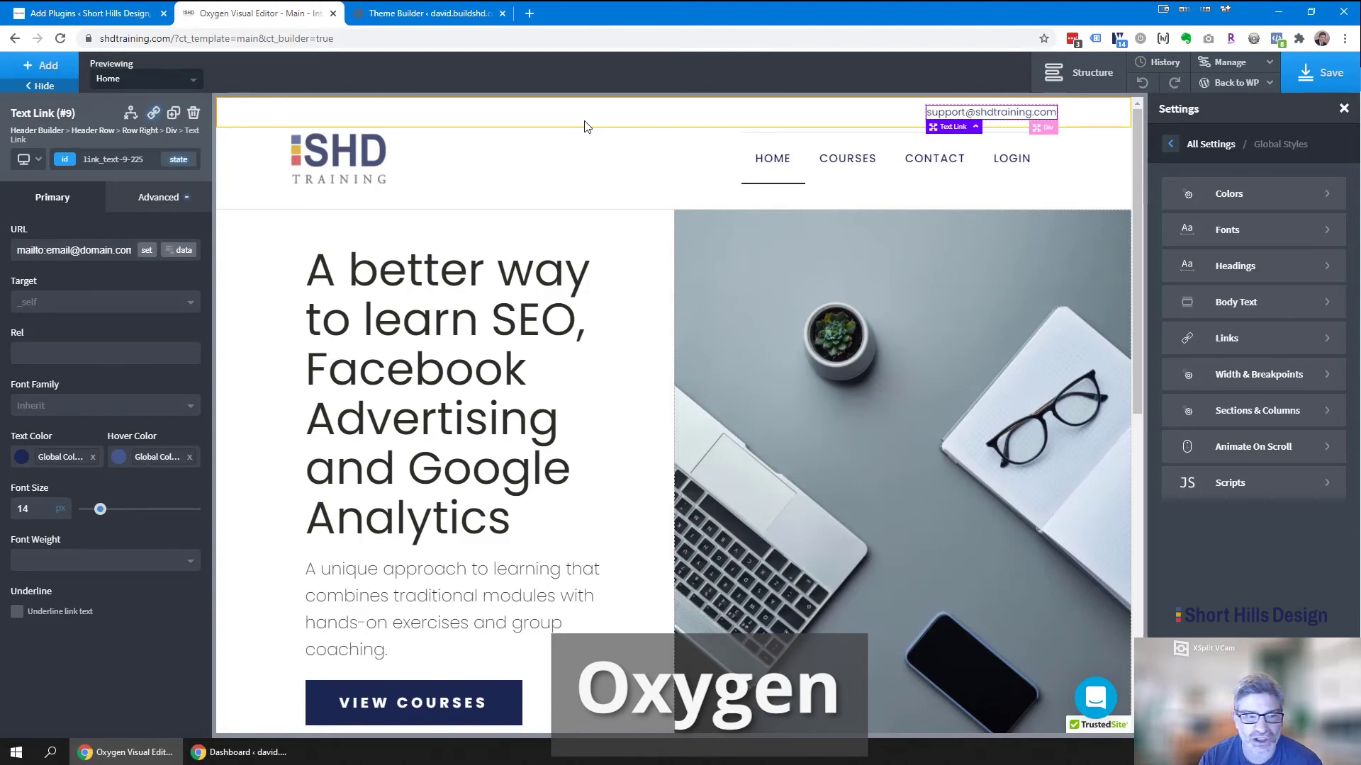
Scroll the Main template canvas down to the footer and back up.
scroll(572, 410, down, 9)
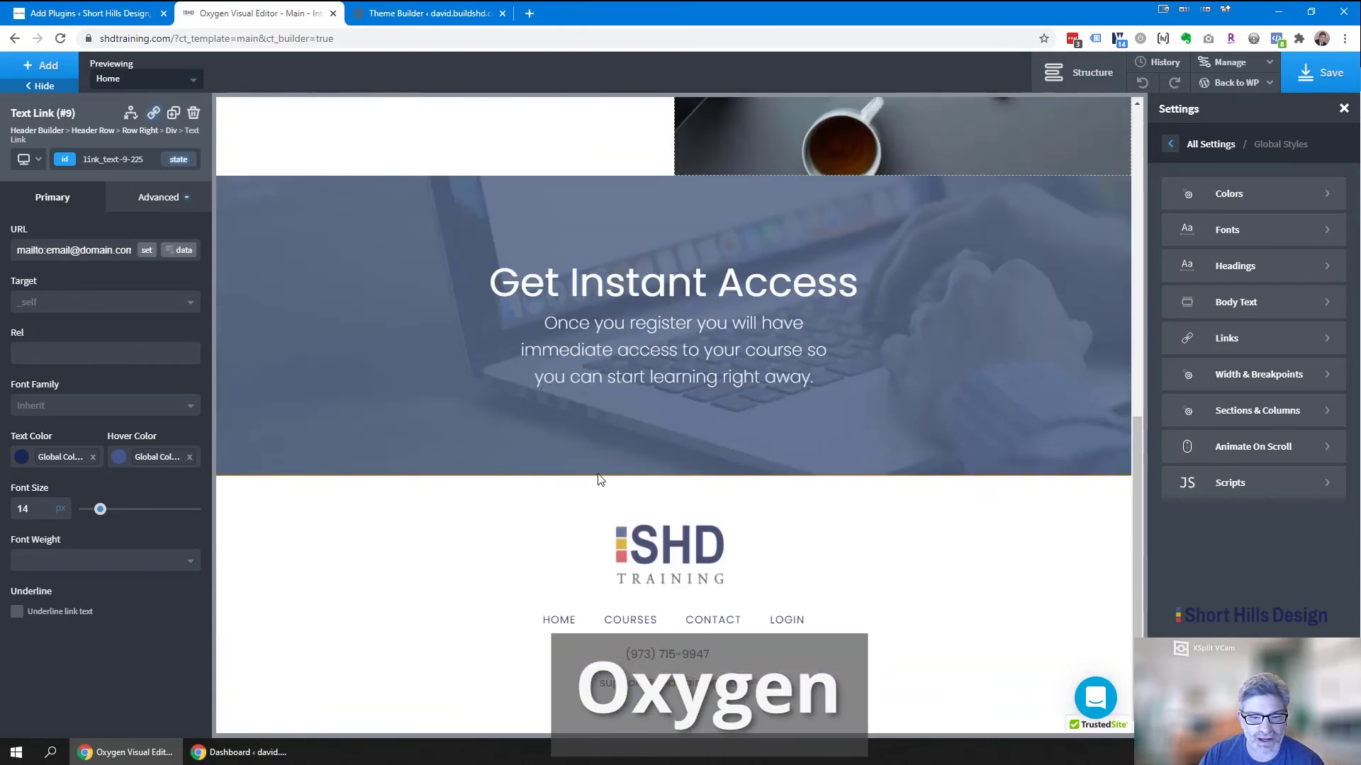
scroll(990, 616, up, 10)
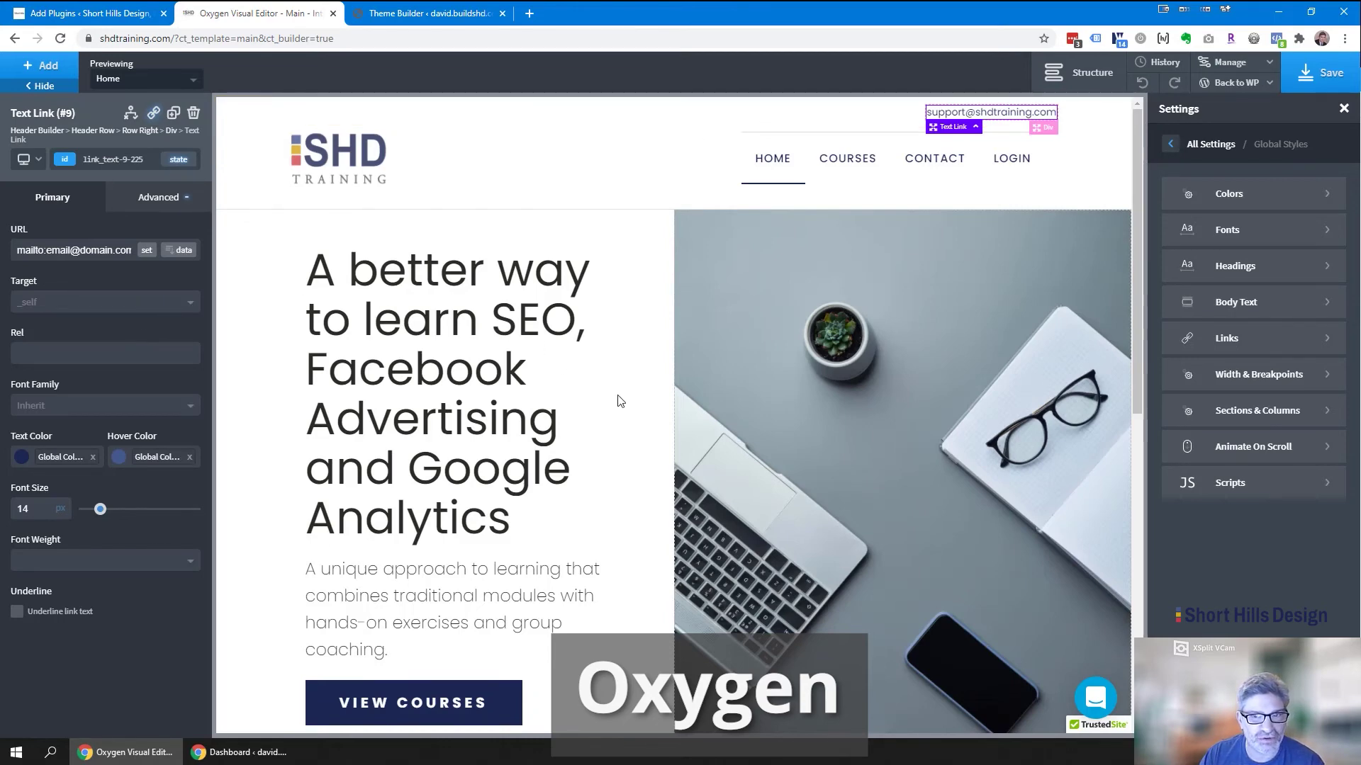
Show the Header Row's Advanced > Layout options for display, float, overflow and position.
click(586, 141)
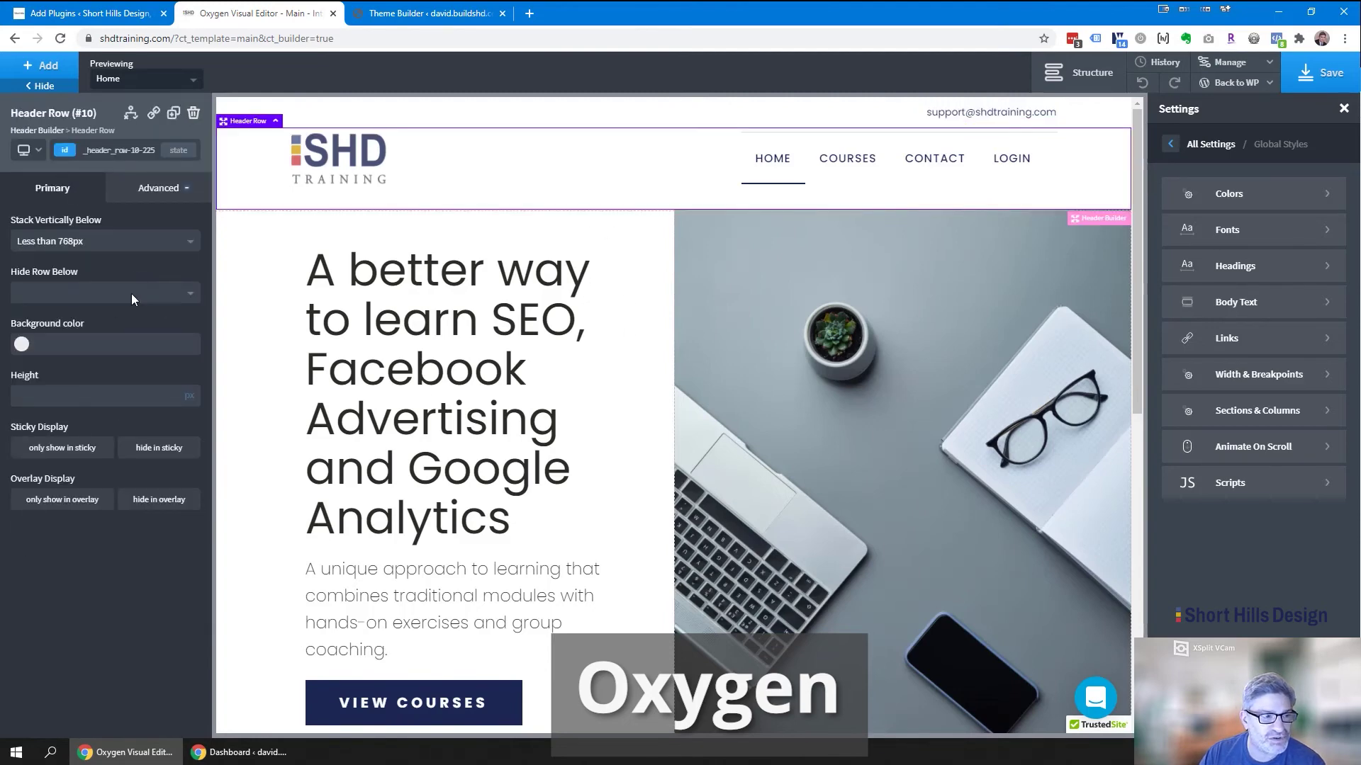
click(158, 187)
click(71, 301)
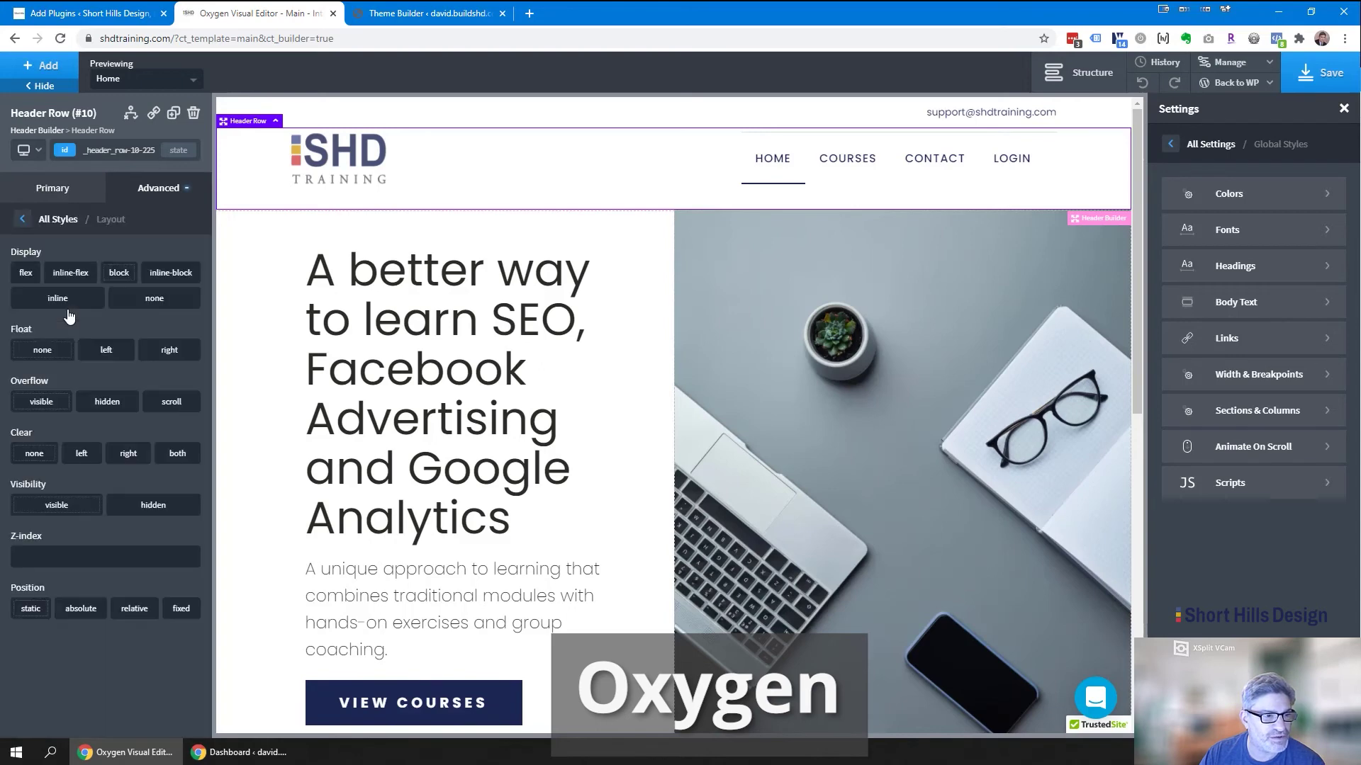